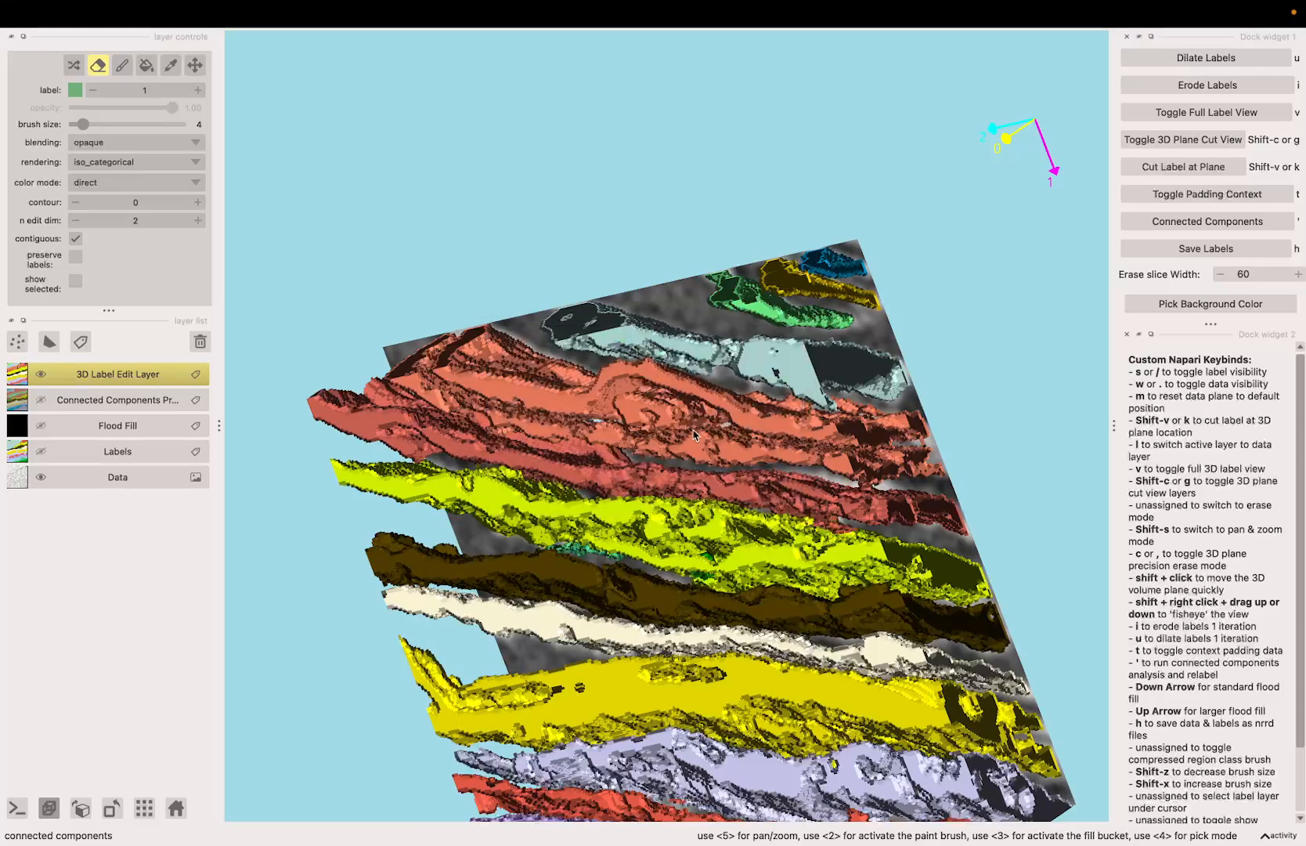
Step: Run the connected components analysis on the labels and inspect the recoloured preview of the sheets
left_click(739, 452)
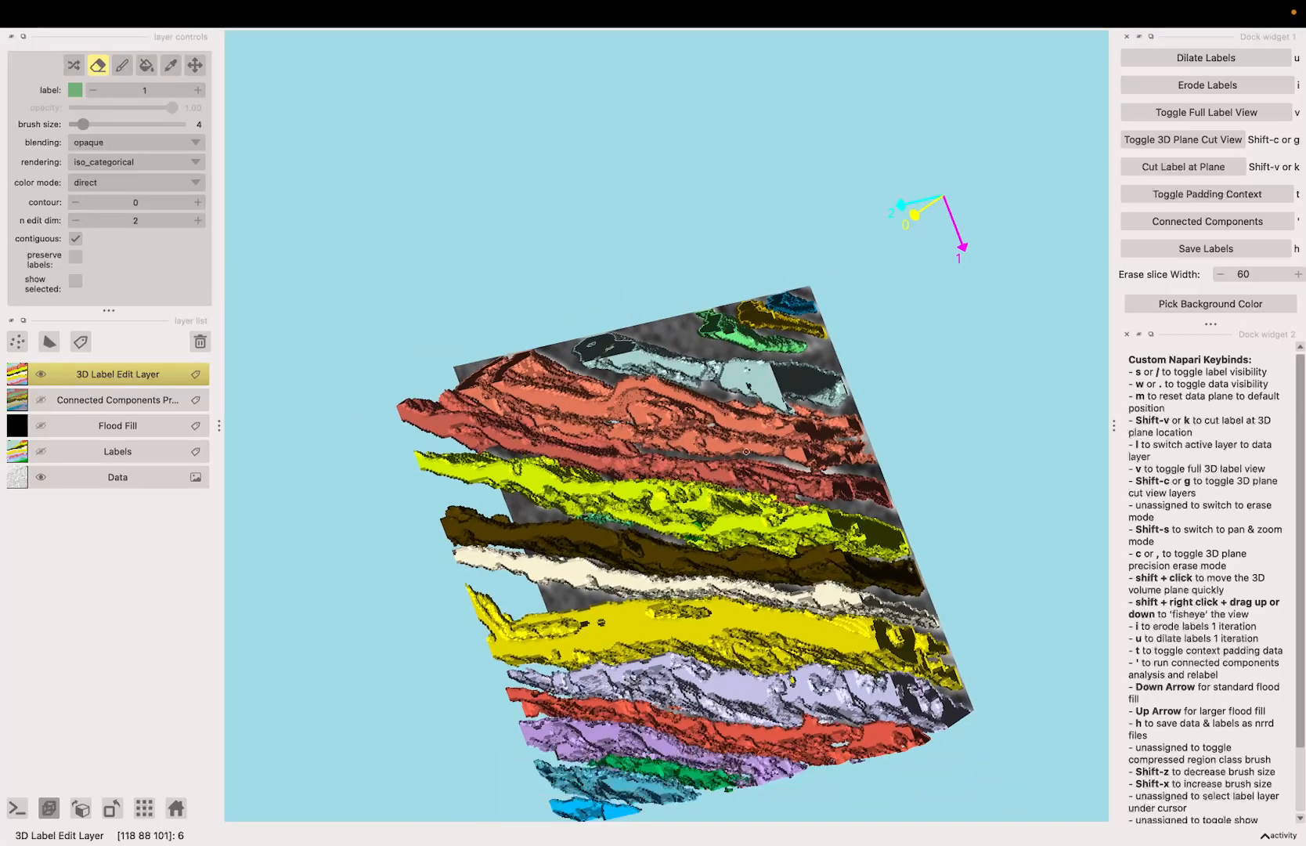
key("shift+s")
mouse_move(744, 448)
left_mouse_down()
mouse_move(660, 467)
mouse_move(710, 427)
mouse_move(653, 450)
mouse_move(692, 487)
mouse_move(697, 521)
mouse_move(729, 533)
mouse_move(699, 583)
mouse_move(622, 539)
mouse_move(670, 532)
left_mouse_up()
key("c")
key("shift+s")
key("c")
key("shift+s")
key("c")
key("shift+s")
key("c")
key("apostrophe")
key("shift+s")
key("c")
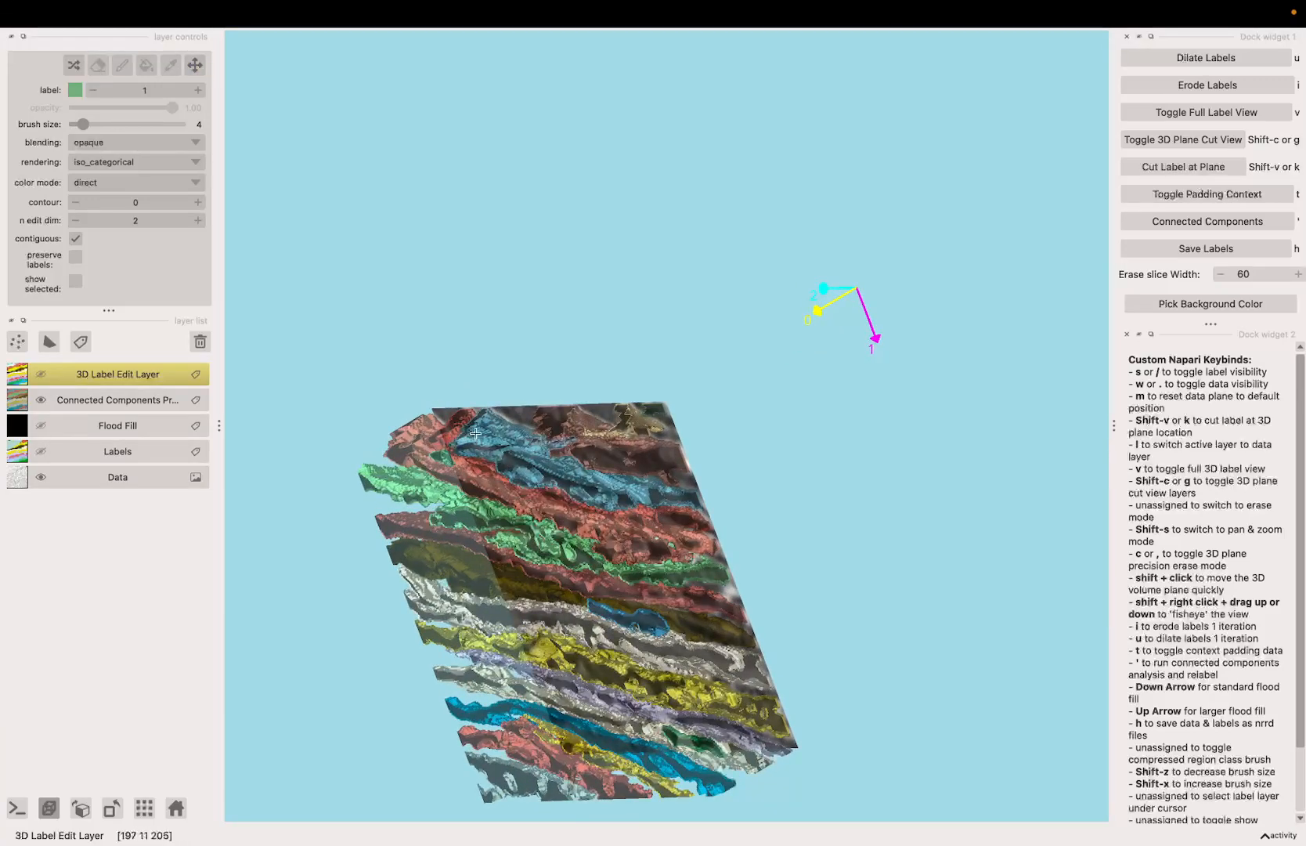
Step: Hide the connected components preview and shift the data plane outward past the labelled sheets
key("apostrophe")
key("shift+s")
mouse_move(528, 441)
left_mouse_down()
mouse_move(726, 519)
mouse_move(706, 528)
left_mouse_up()
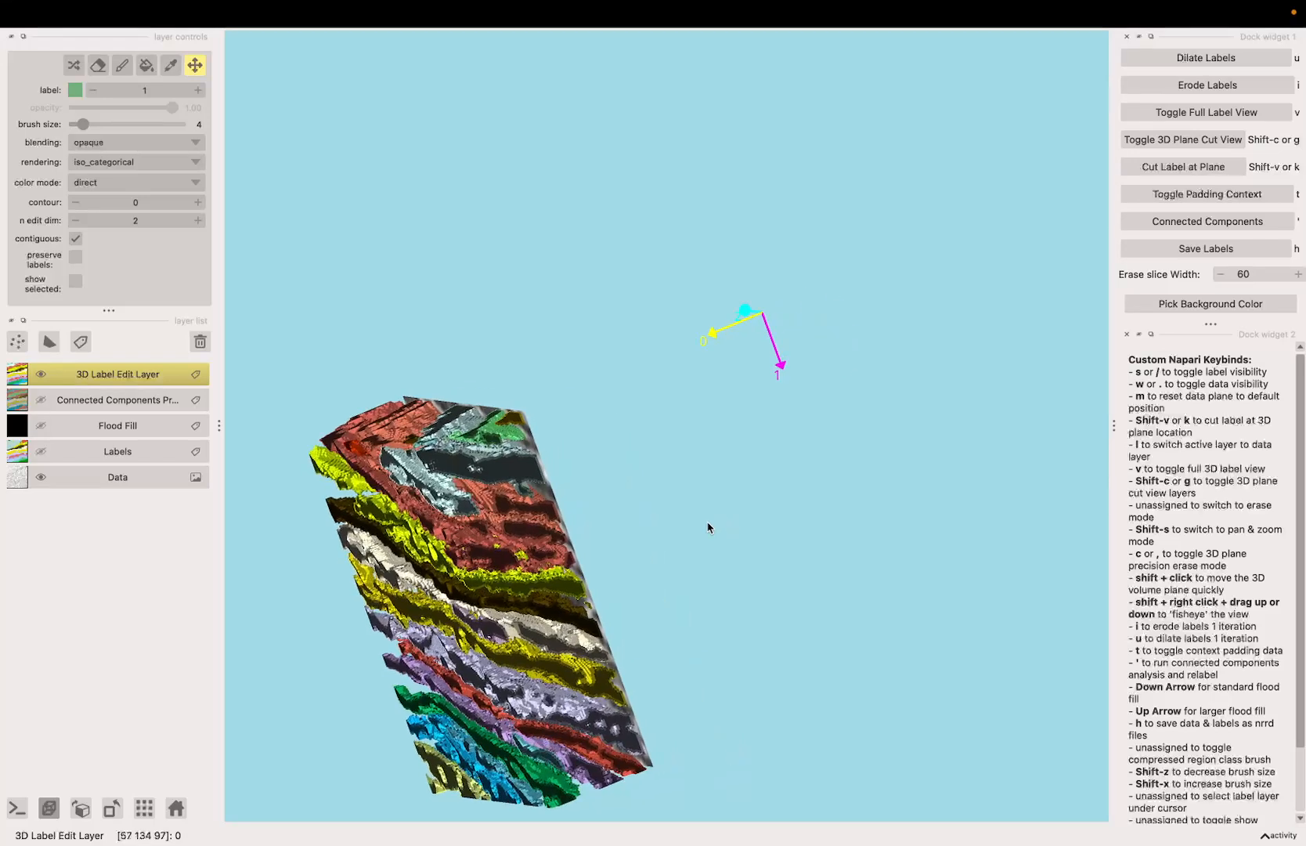
key("c")
key("Left")
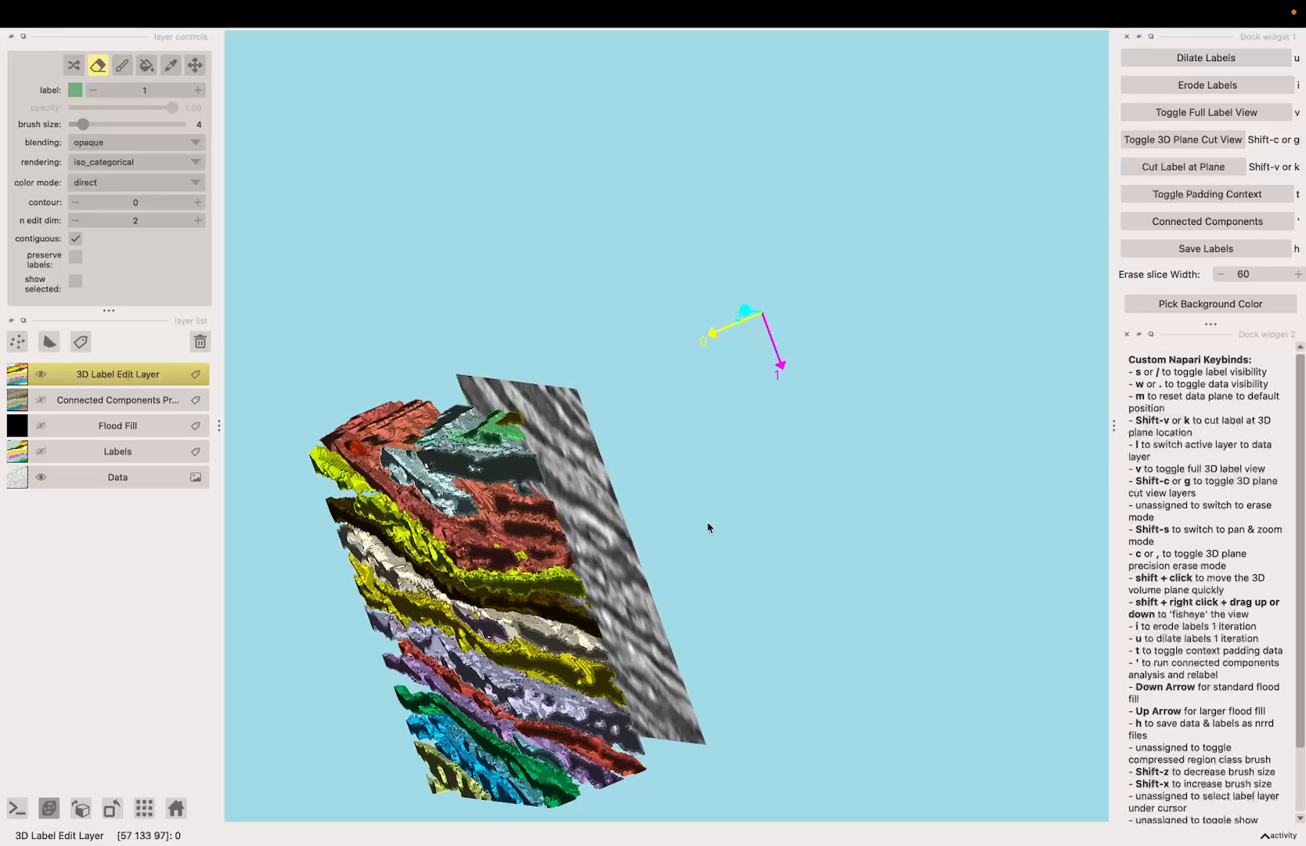
Step: Rerun connected components, examine the upper red sheets in the preview, and return to the 3D label edit layer
key("w")
key("'")
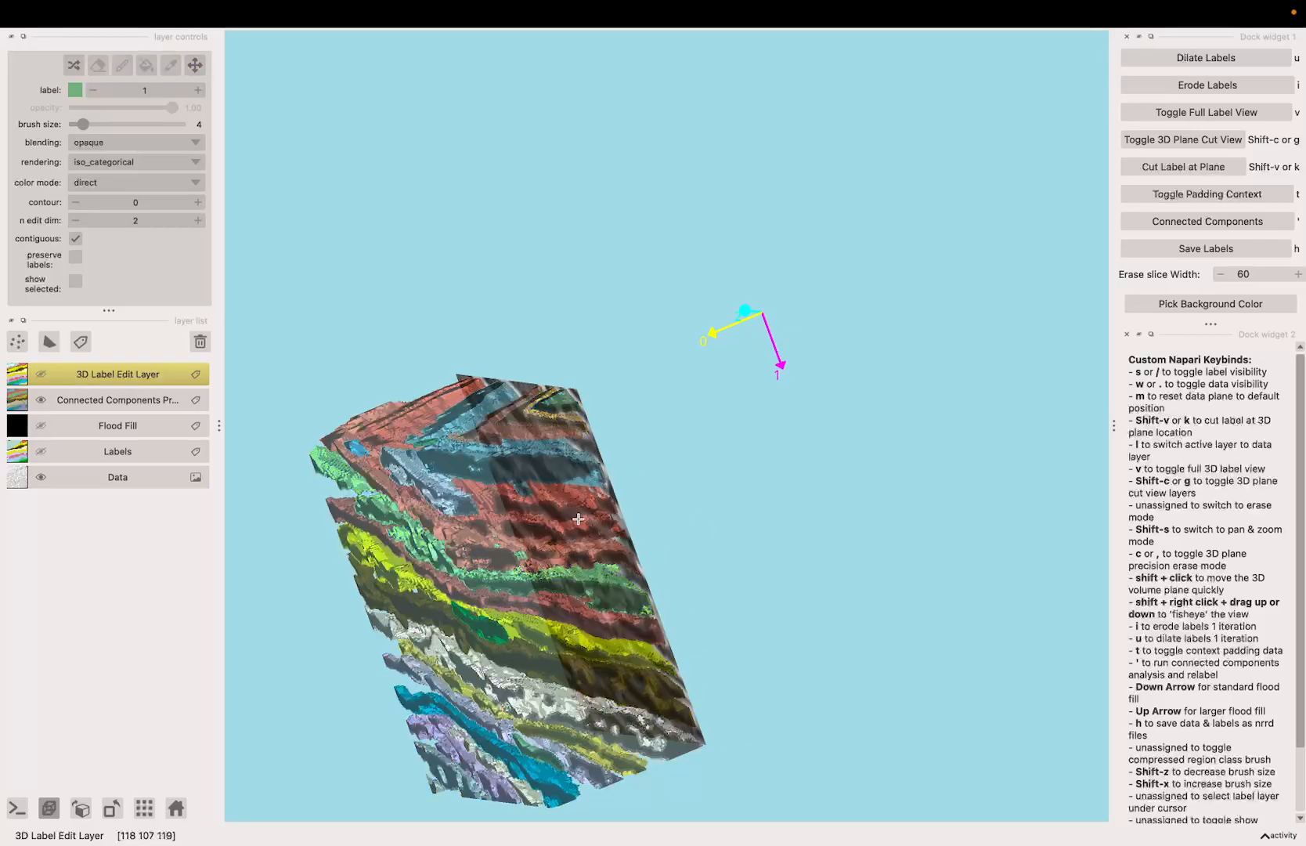
key("space")
left_click_drag(528, 516, 415, 429)
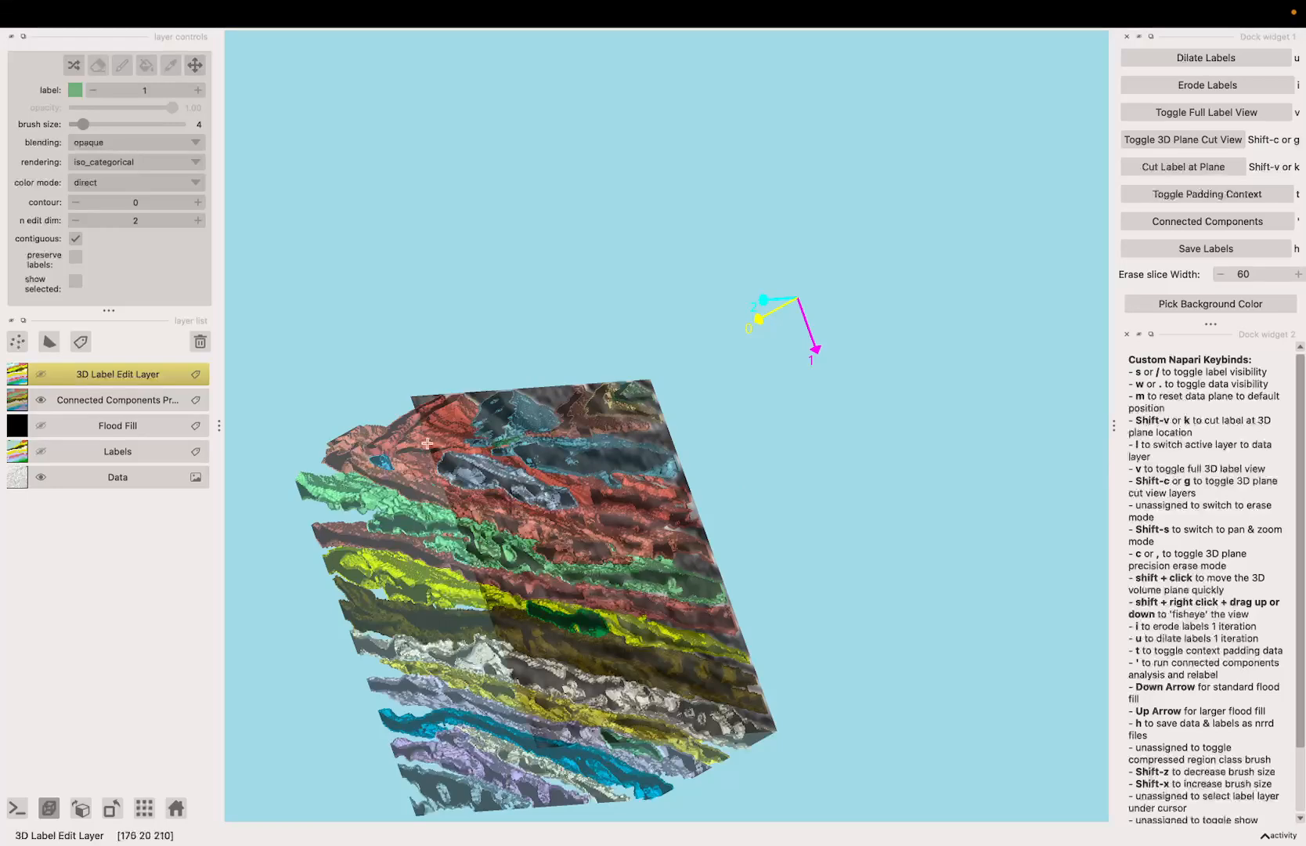
key("'")
key("space")
left_click_drag(786, 538, 677, 554)
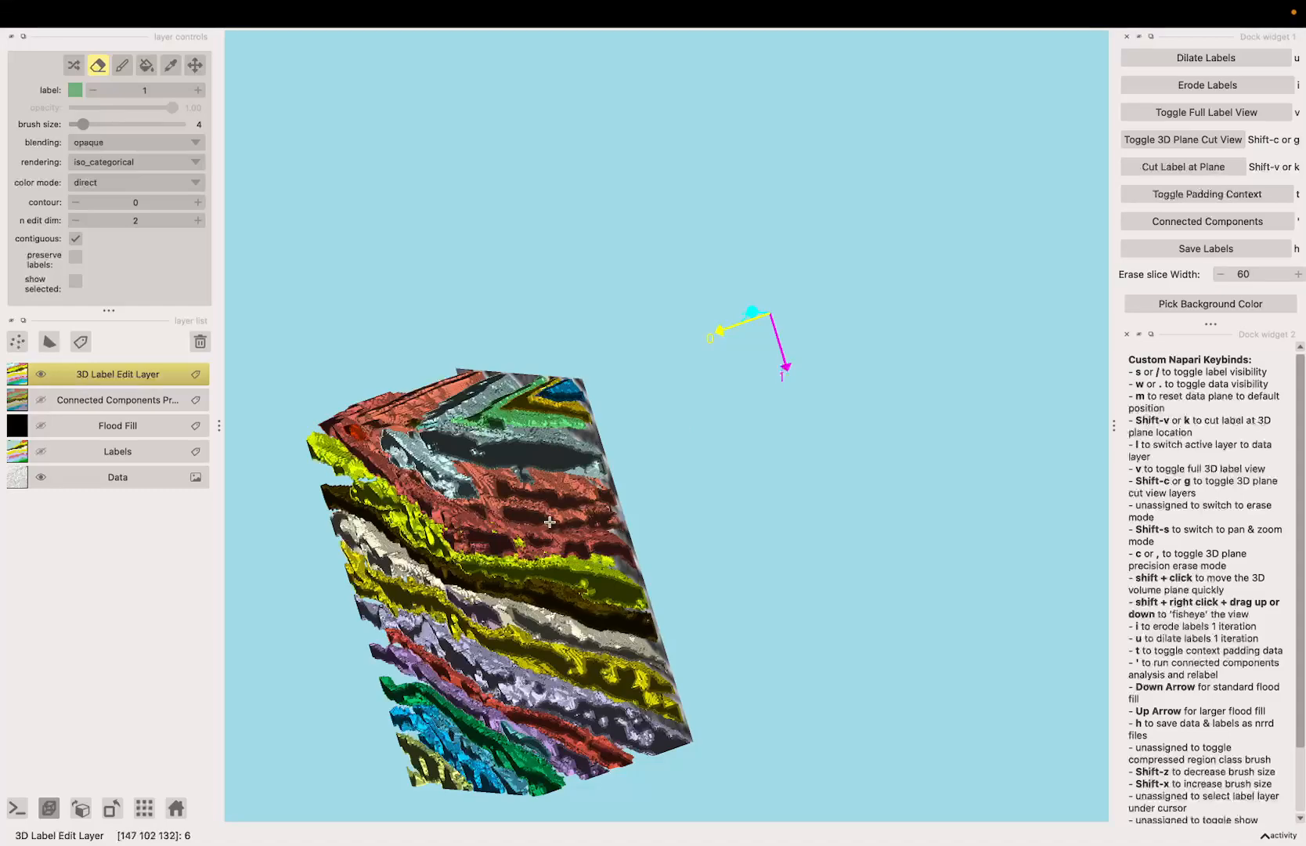
Step: Examine the seam between the merged upper orange sheets up close, comparing the precision erase view with the connected components preview
key("space")
mouse_move(692, 501)
left_mouse_down()
mouse_move(791, 452)
mouse_move(774, 468)
left_mouse_up()
scroll(749, 468, "up", 5)
key("c")
key("space")
mouse_move(464, 432)
left_mouse_down()
mouse_move(552, 440)
mouse_move(607, 482)
mouse_move(452, 480)
mouse_move(468, 459)
left_mouse_up()
scroll(558, 471, "down", 3)
key("space")
scroll(720, 491, "up", 3)
key("space")
mouse_move(720, 491)
left_mouse_down()
mouse_move(808, 543)
mouse_move(556, 514)
mouse_move(389, 472)
left_mouse_up()
scroll(759, 509, "up", 3)
key("space")
key("space")
key("space")
key("s")
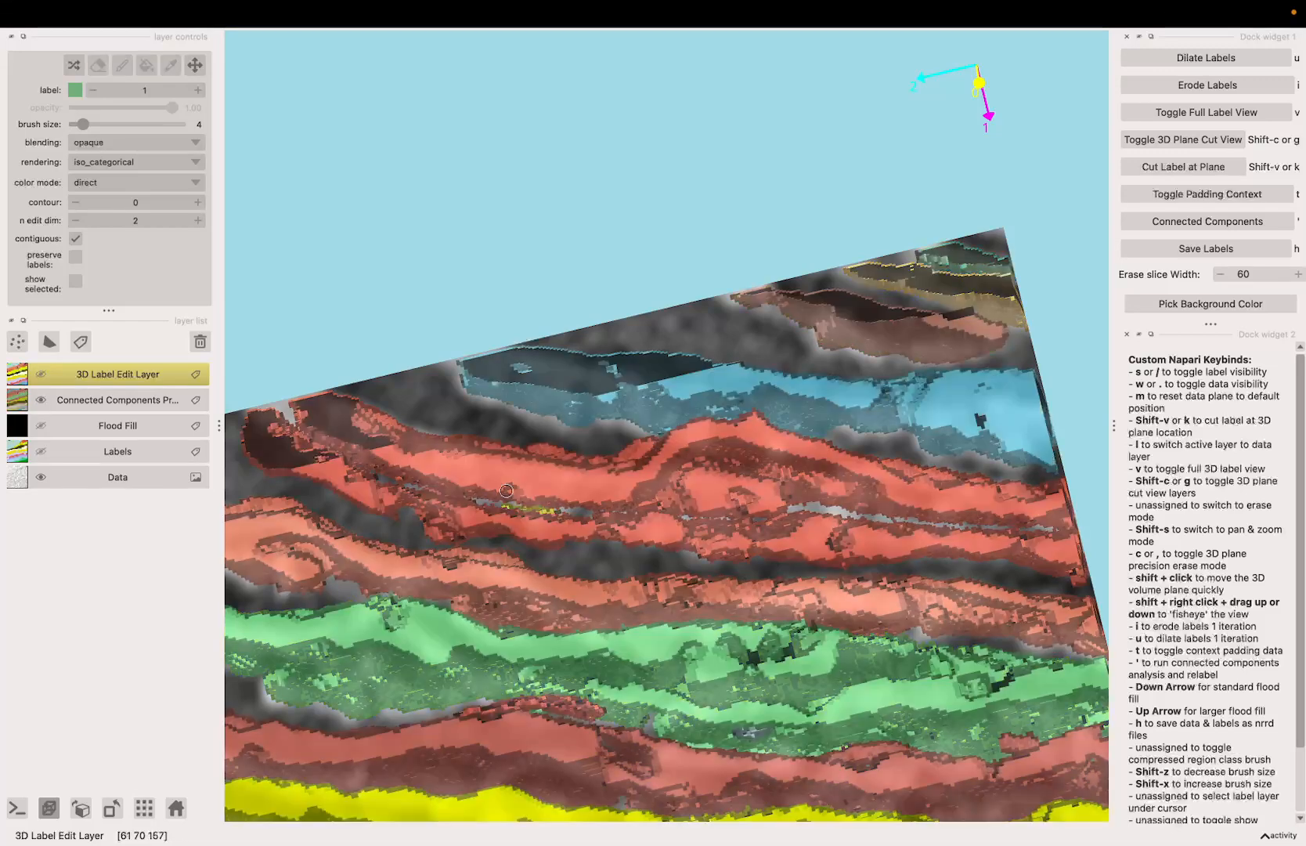
Step: Erase the label along the thin seam between the two merged upper orange sheets toward their dark cut end
key("s")
left_click_drag(468, 497, 448, 494)
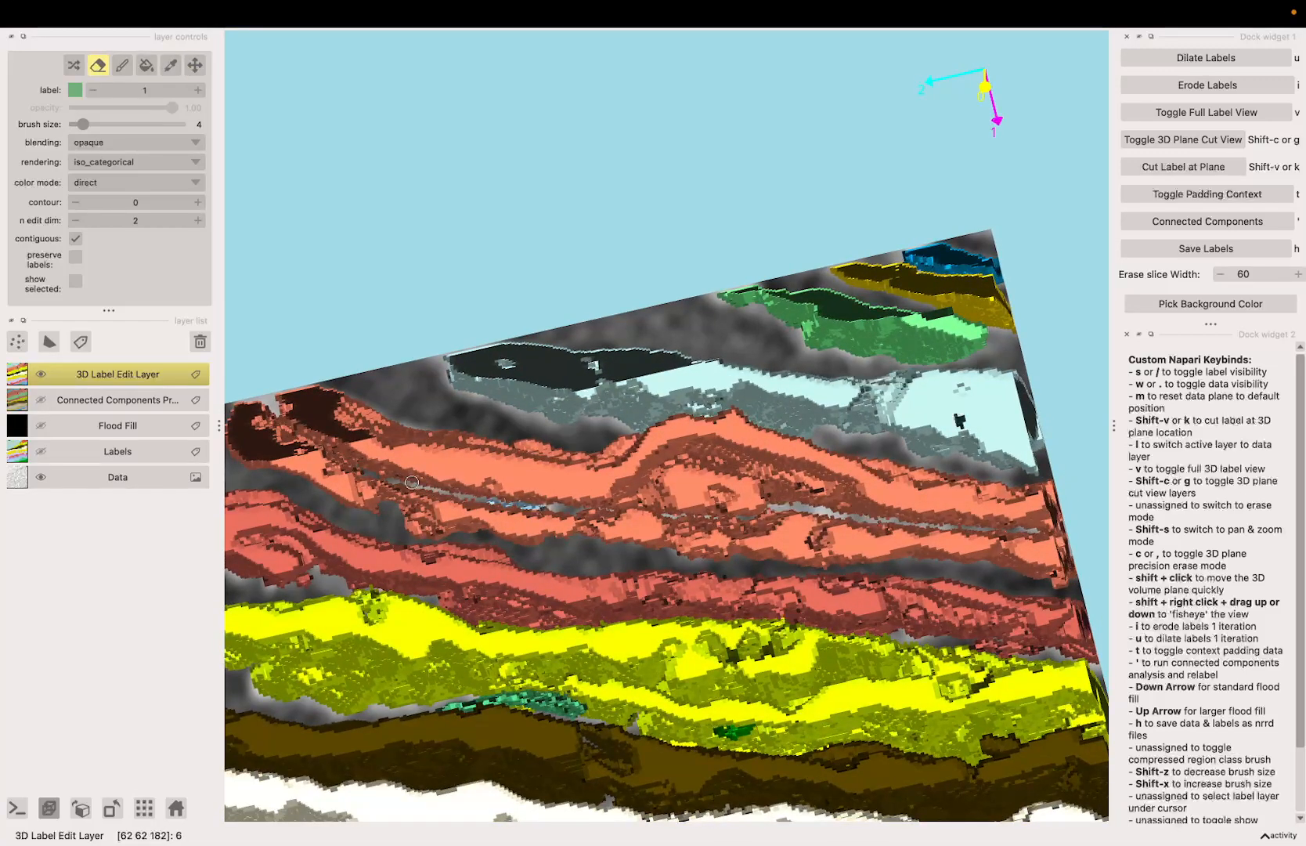
mouse_move(412, 483)
left_mouse_down()
mouse_move(384, 485)
mouse_move(416, 464)
mouse_move(337, 472)
left_mouse_up()
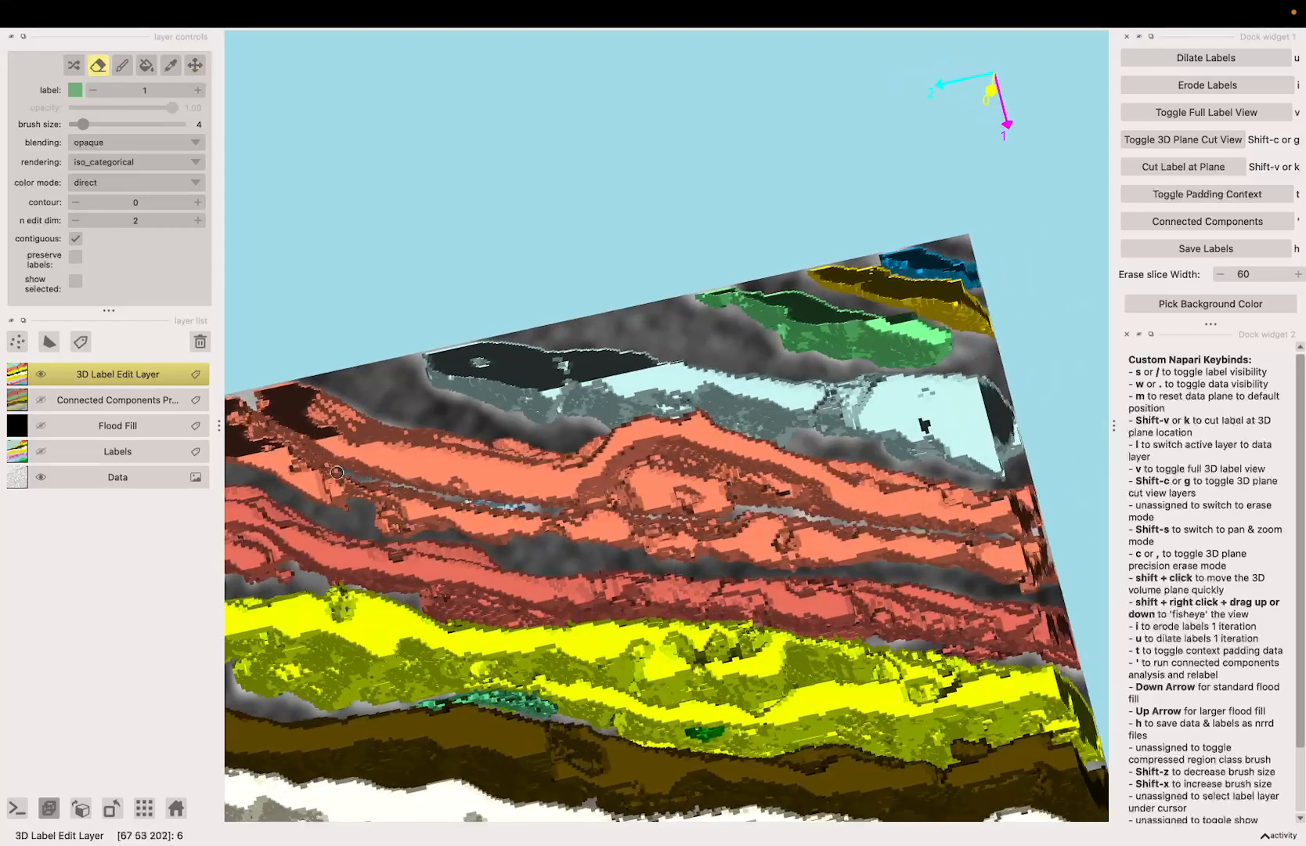
key("space")
left_click_drag(267, 420, 345, 444)
key("space")
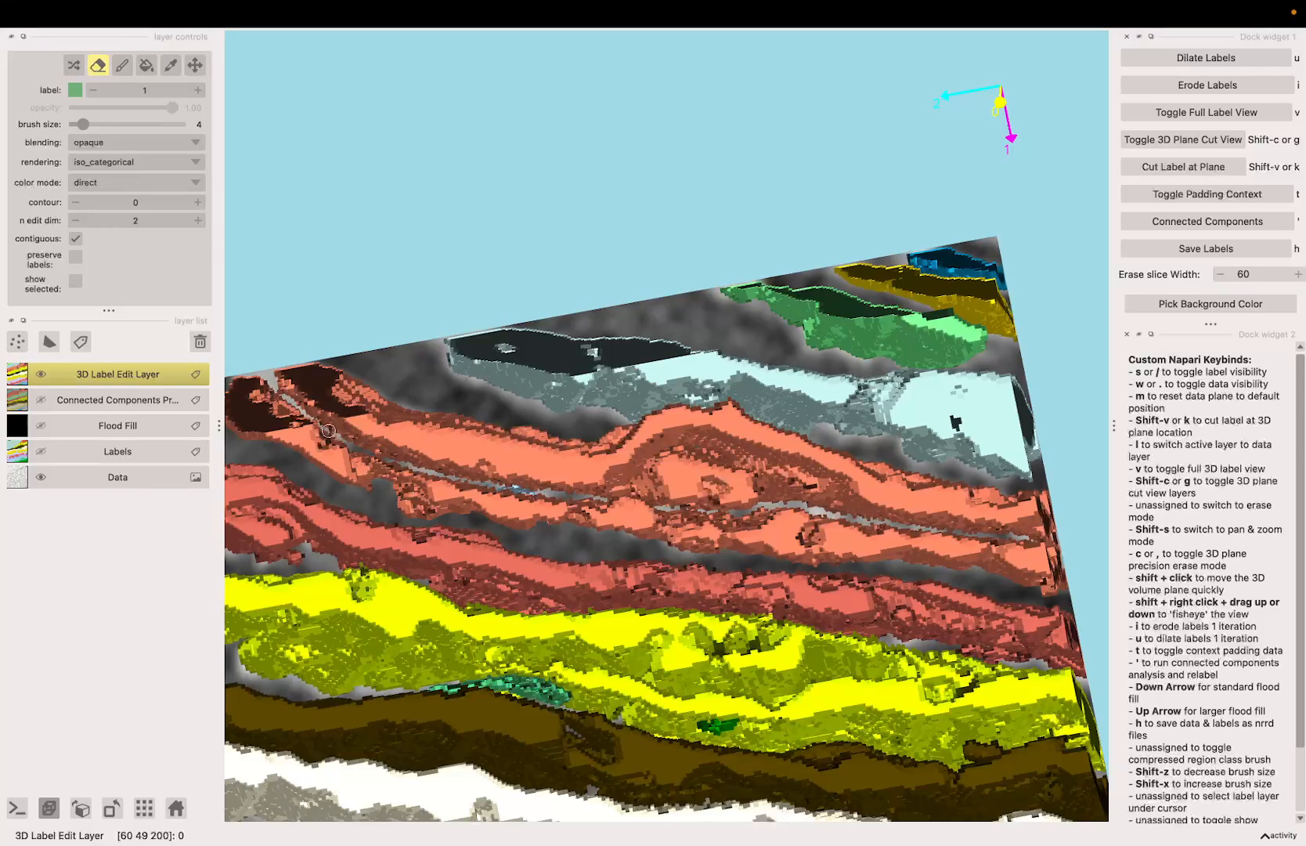
Step: Set the erase slice width to 20 and return to the 3D plane cut view of the labels
key("space")
mouse_move(556, 483)
left_mouse_down()
mouse_move(654, 485)
mouse_move(529, 485)
mouse_move(477, 464)
mouse_move(477, 453)
mouse_move(678, 528)
mouse_move(403, 527)
mouse_move(541, 468)
left_mouse_up()
key("space")
key("g")
key("shift+s")
key("g")
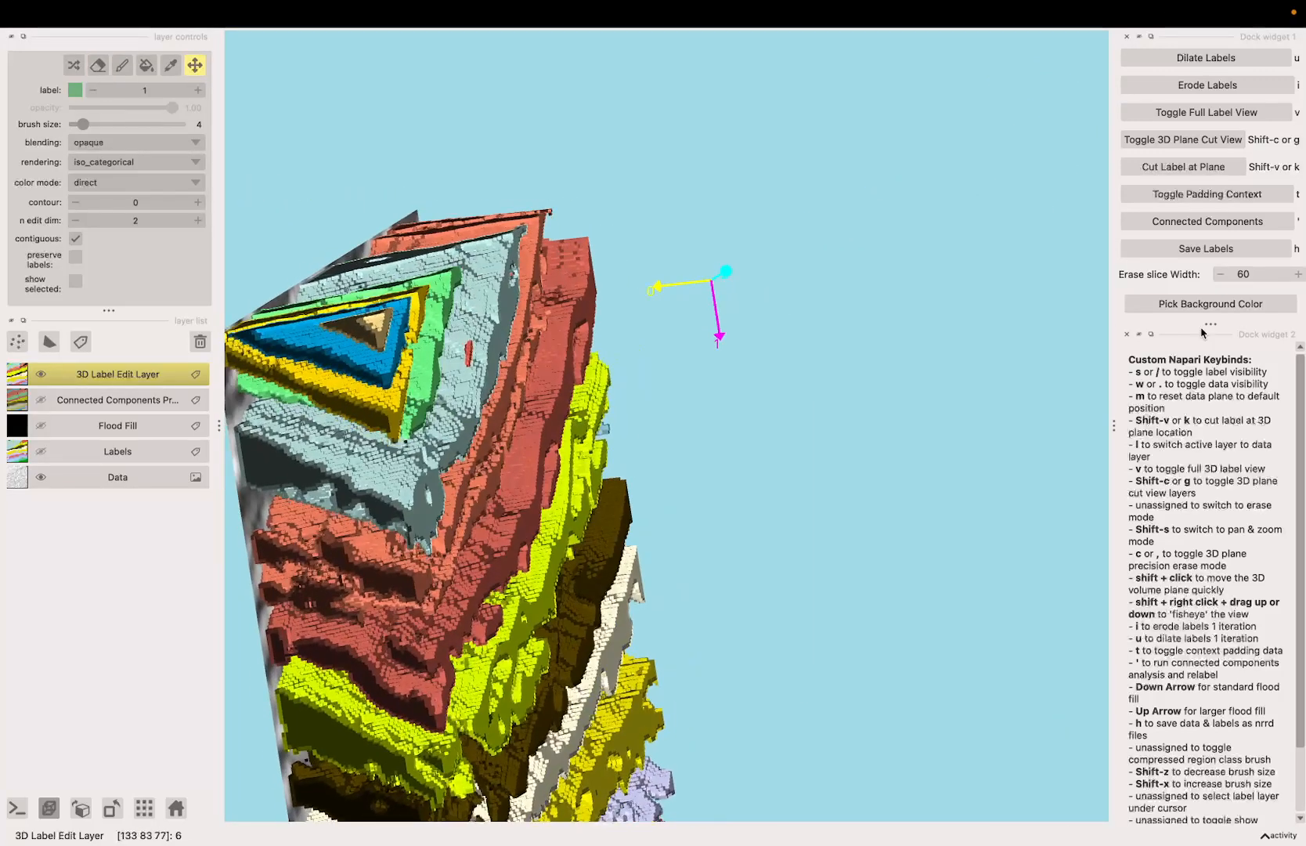
key("BackSpace")
key("BackSpace")
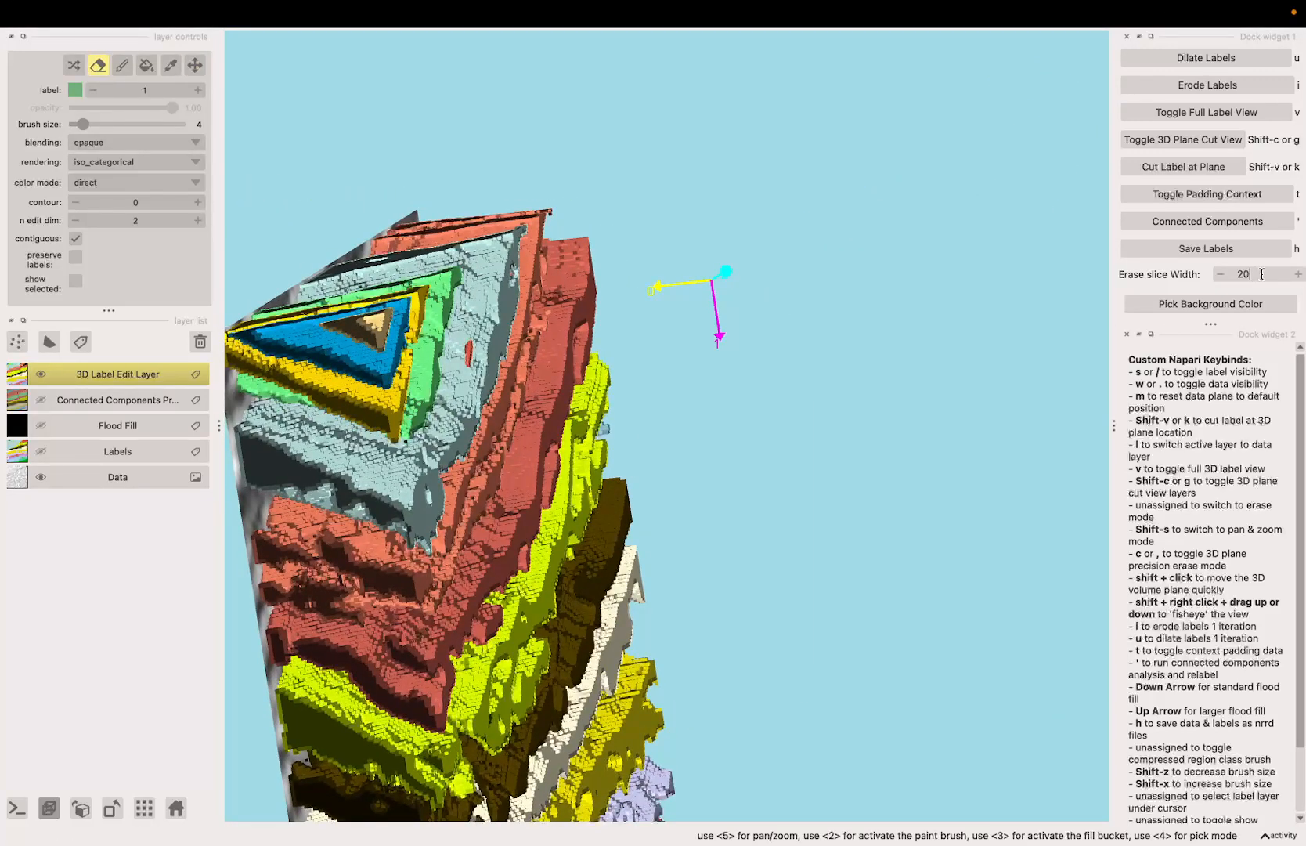
key("g")
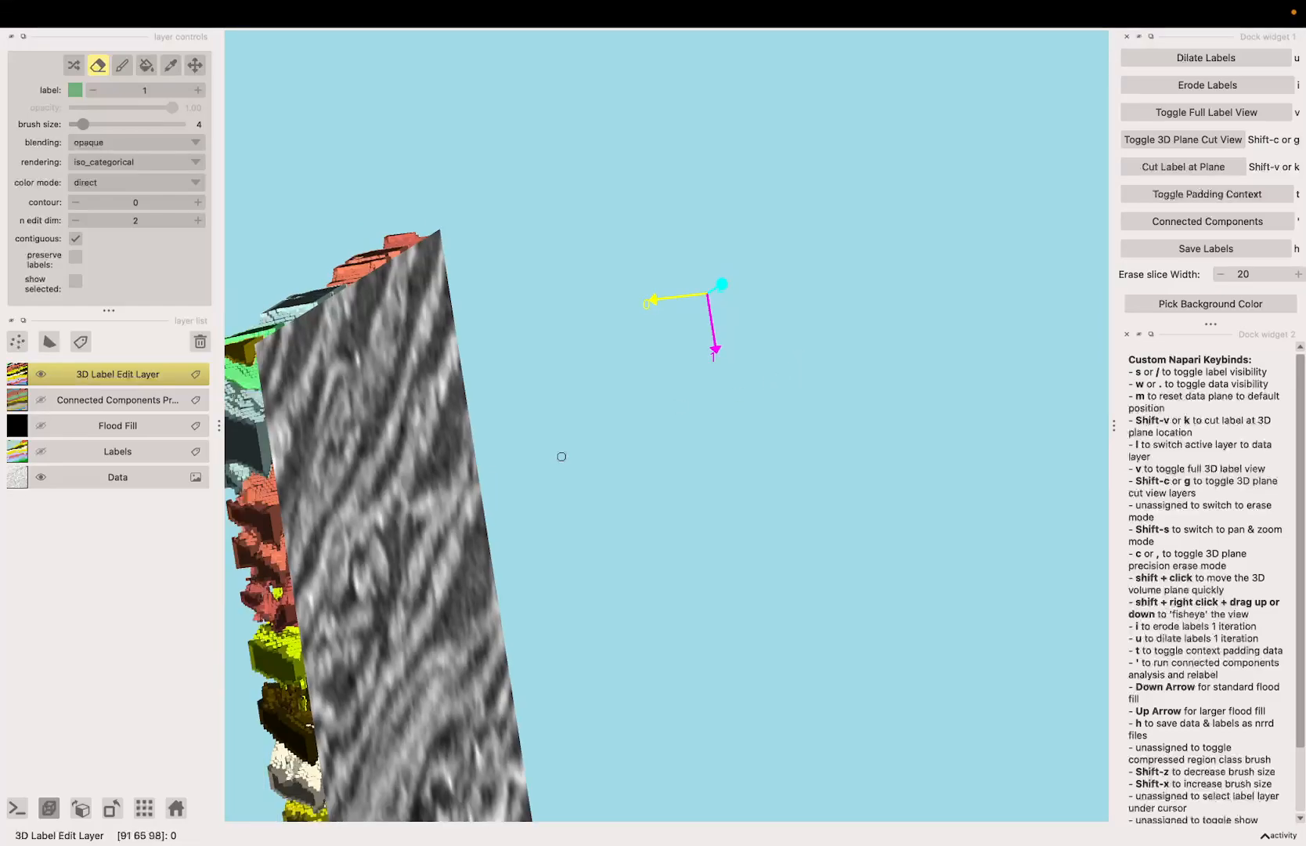
Step: Inspect the fold in the orange sheets within the thin label slab, with the scan data hidden
key("shift+s")
mouse_move(562, 455)
left_mouse_down()
mouse_move(870, 444)
mouse_move(892, 383)
mouse_move(913, 420)
mouse_move(901, 441)
left_mouse_up()
scroll(939, 373, "up", 3)
key("space")
left_click_drag(754, 479, 747, 491)
key("space")
mouse_move(616, 478)
left_mouse_down()
mouse_move(613, 524)
mouse_move(684, 563)
mouse_move(705, 629)
mouse_move(644, 567)
left_mouse_up()
scroll(699, 554, "up", 2)
key("space")
key("w")
key("space")
key("space")
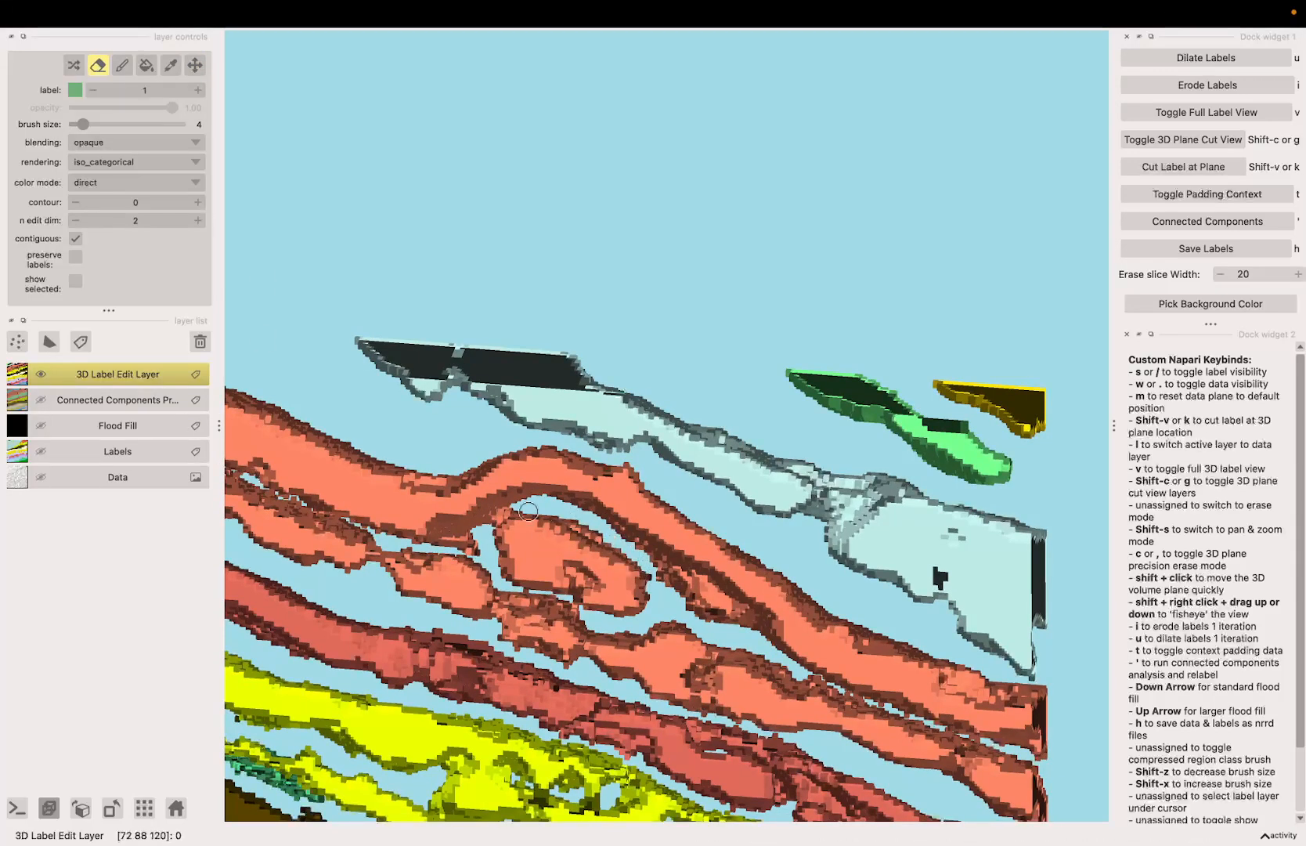
Step: Examine the gaps around the orange fold by toggling between label cuts at the plane
scroll(558, 565, "down", 2)
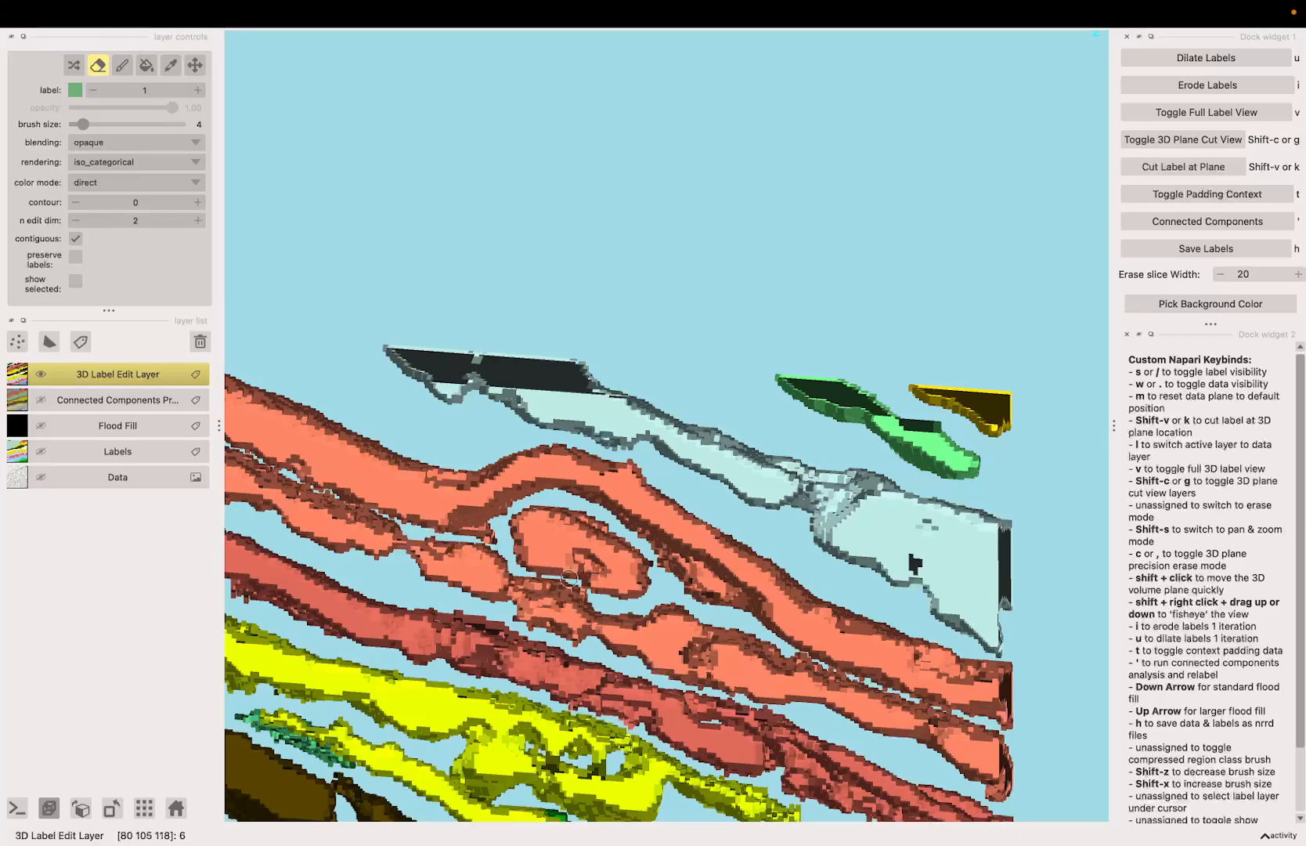
key("space")
left_click_drag(600, 588, 600, 557)
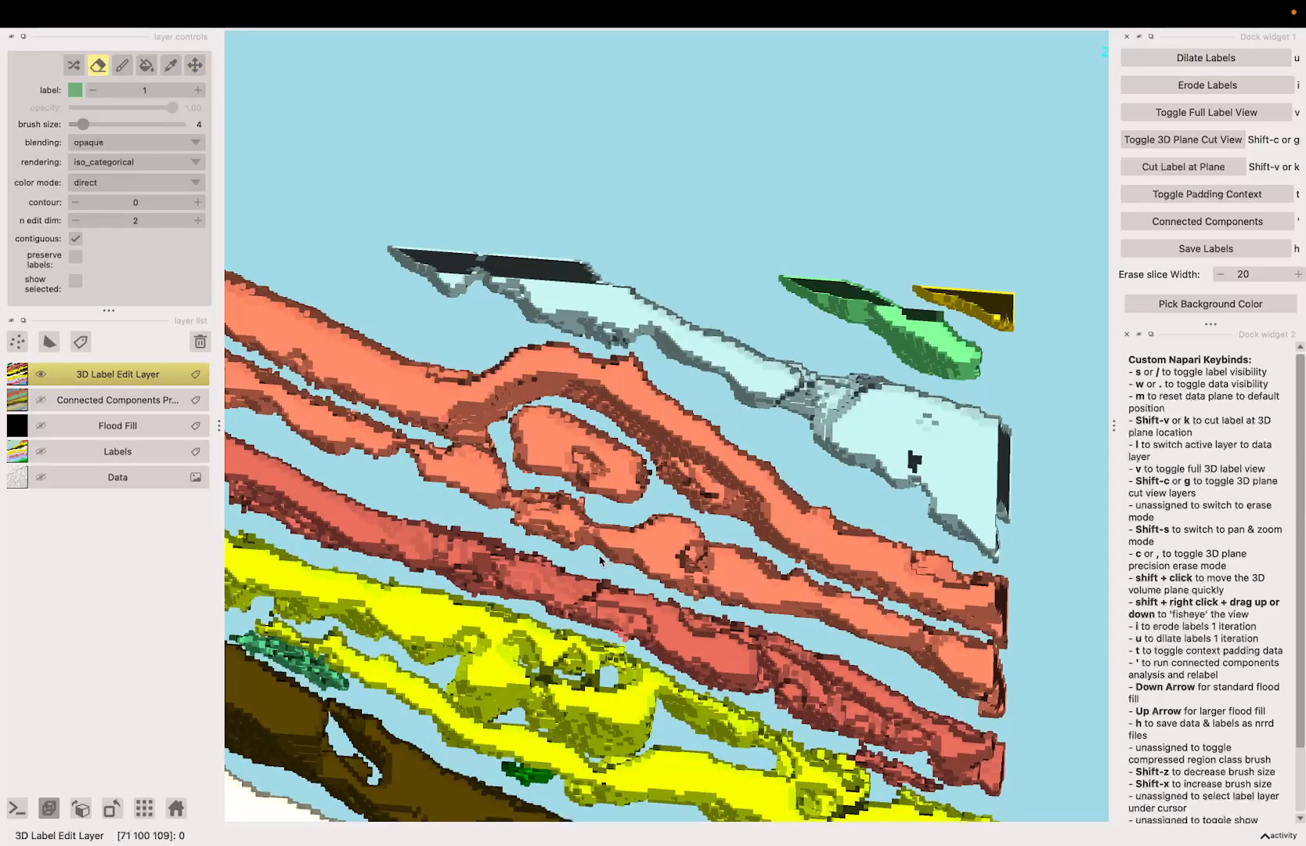
key("k")
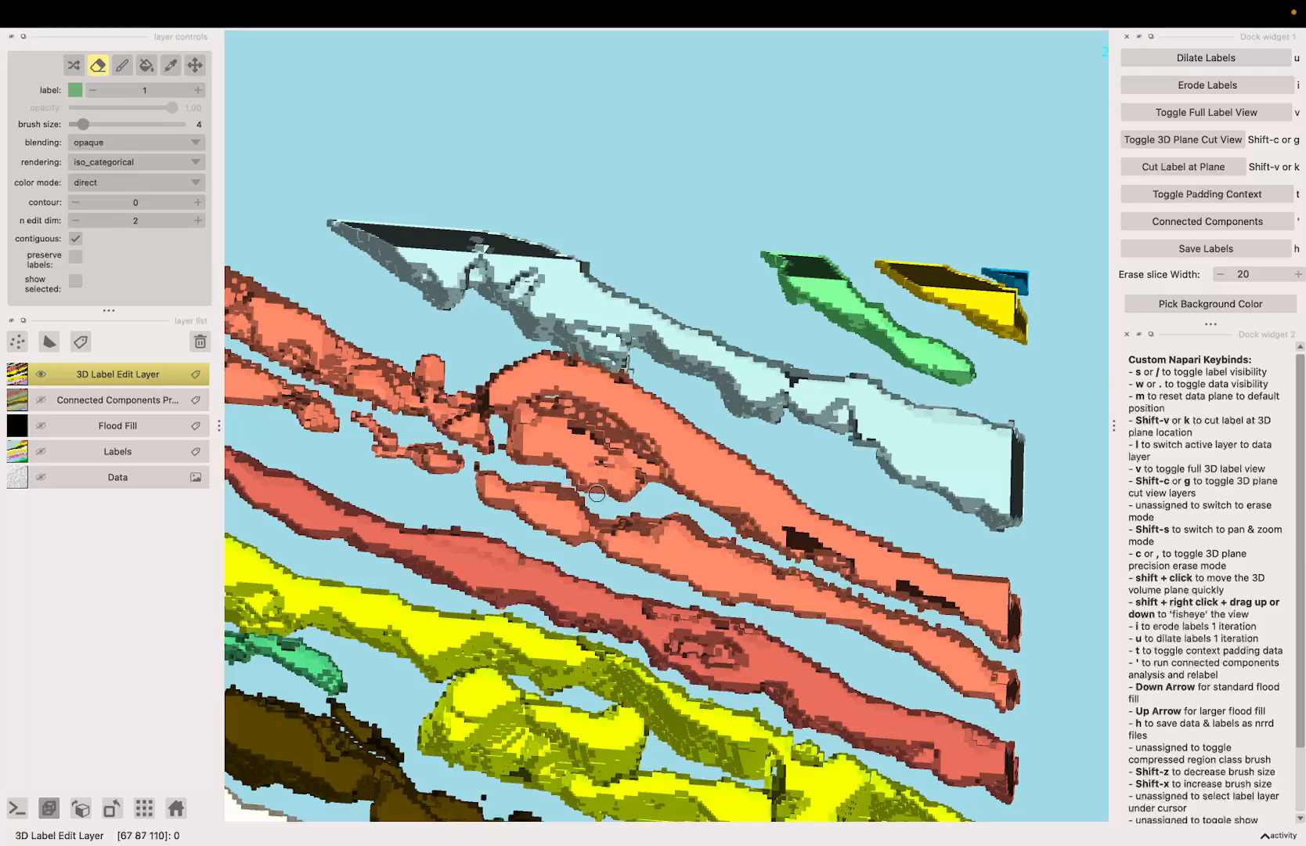
key("space")
left_click_drag(597, 493, 654, 481)
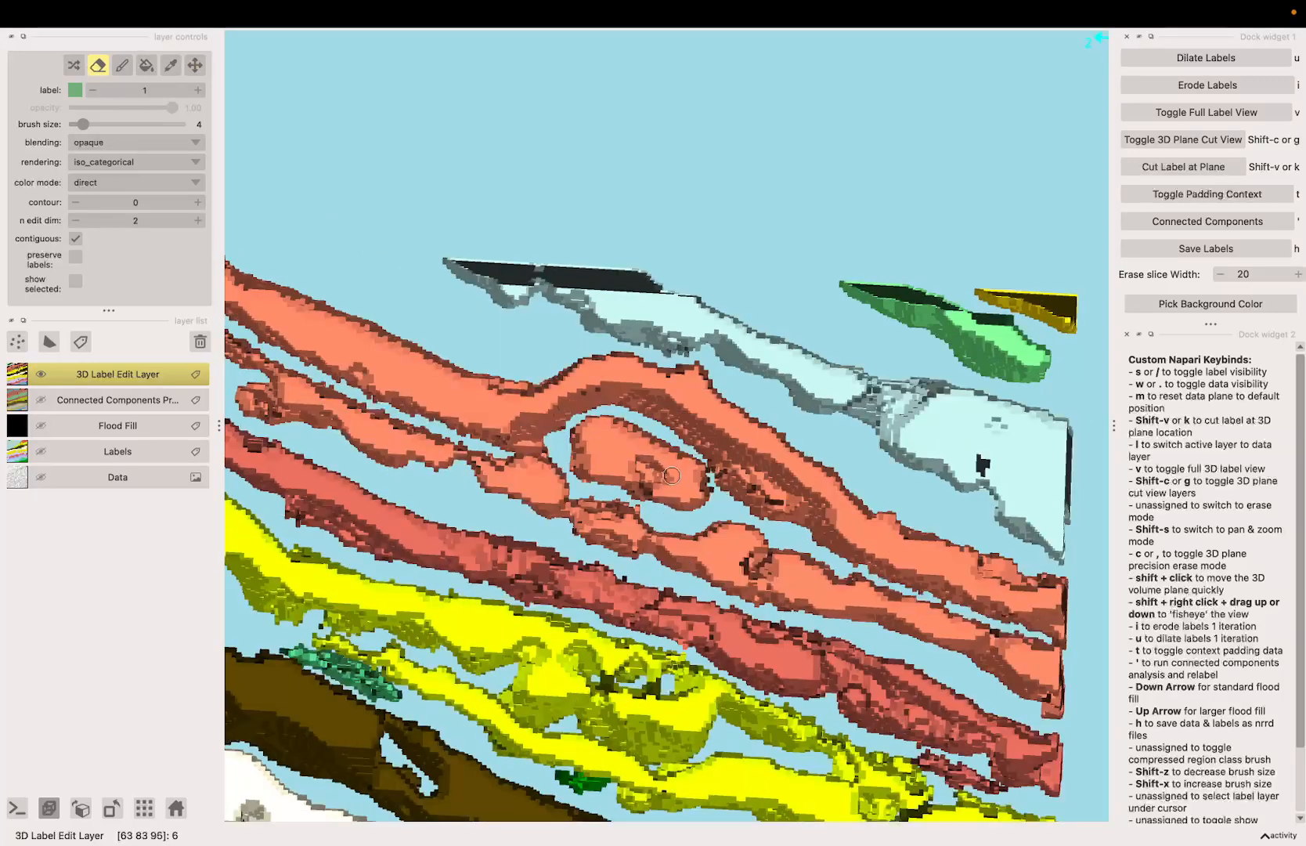
key("k")
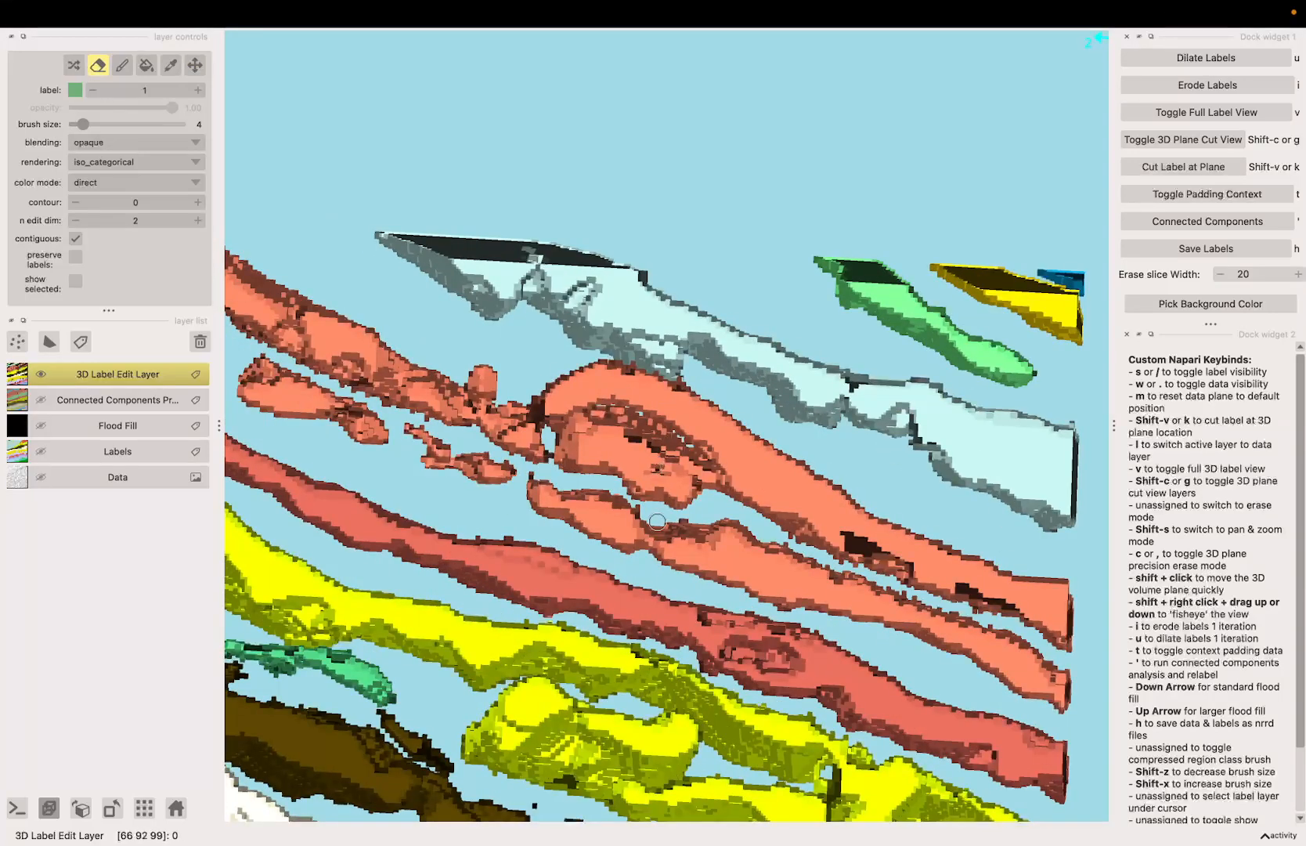
key("k")
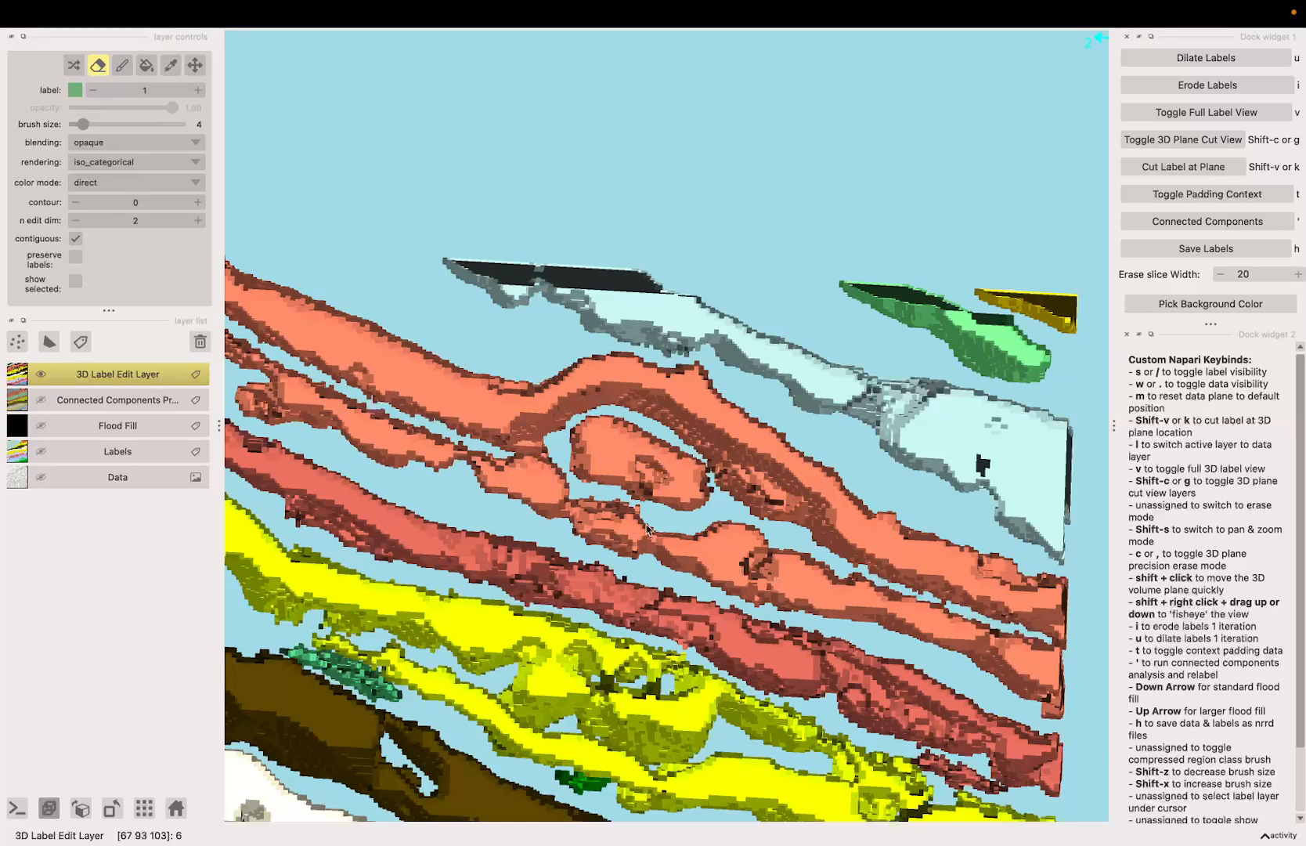
key("k")
key("k")
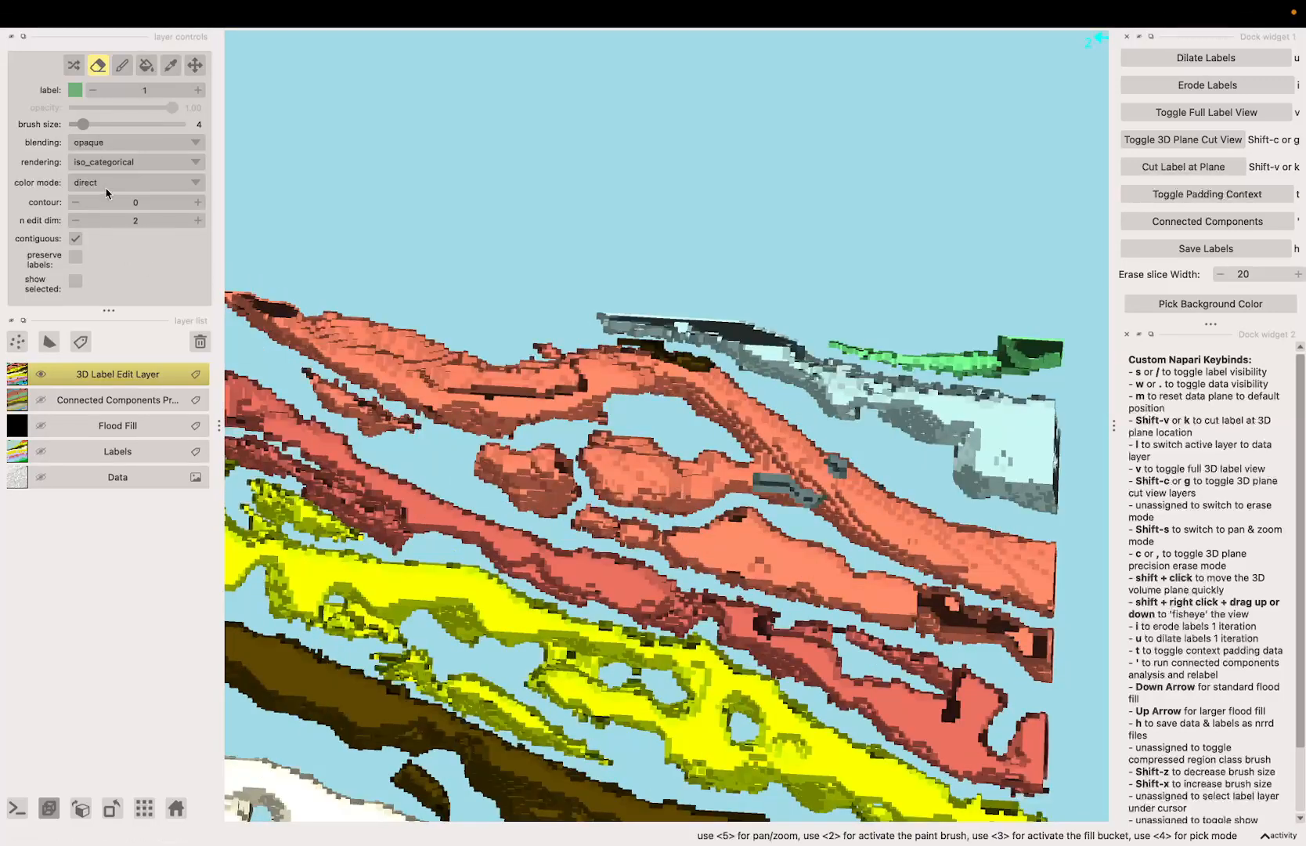
Step: Try painting a small patch of label 1 in the gap between the orange fold and the sheet below it
key("2")
left_click_drag(675, 509, 697, 544)
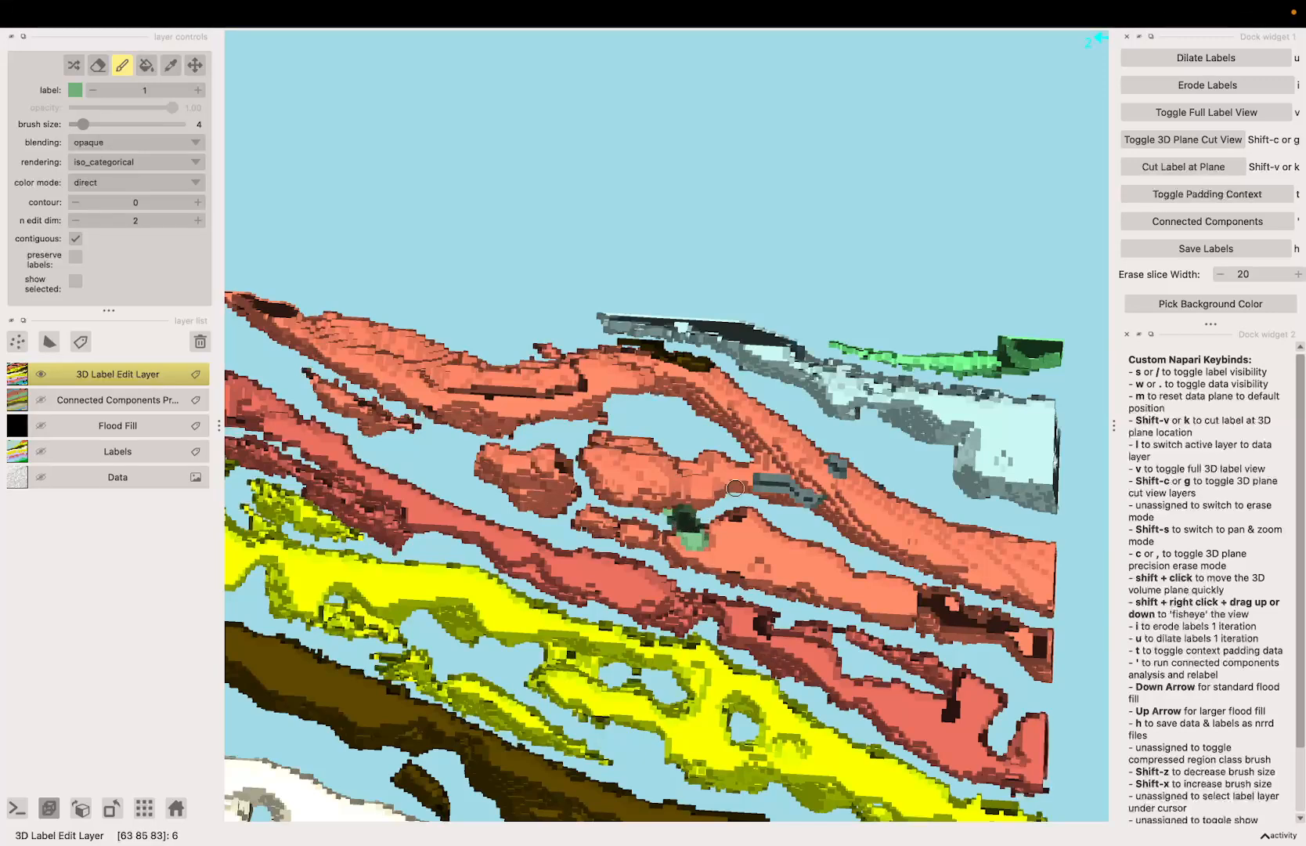
key("space")
mouse_move(735, 487)
left_mouse_down()
mouse_move(703, 520)
mouse_move(665, 489)
left_mouse_up()
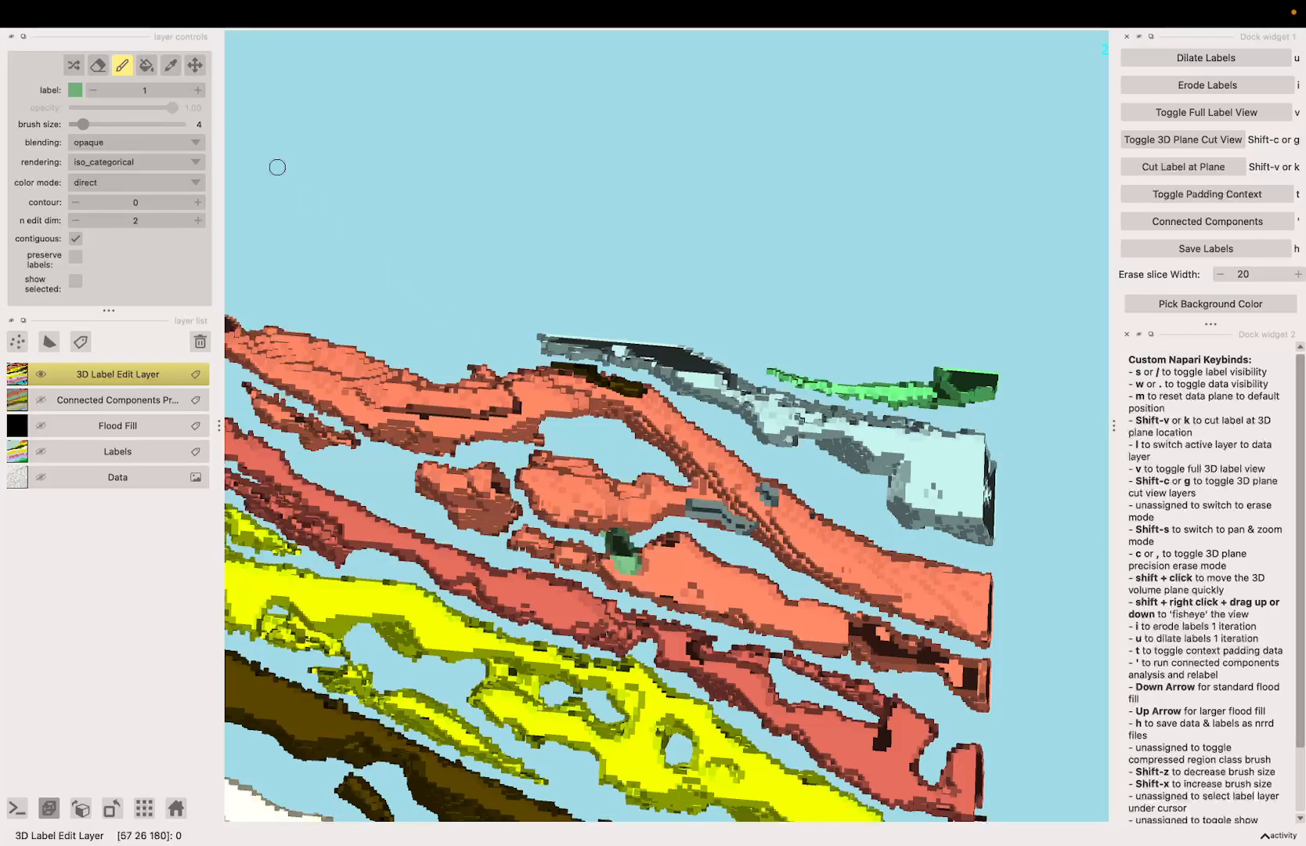
Step: Try erasing the narrow orange neck joining the fold to the upper sheet, and undo both the erase and the paint
left_click(97, 65)
mouse_move(698, 514)
left_mouse_down()
mouse_move(670, 468)
mouse_move(701, 517)
mouse_move(686, 508)
left_mouse_up()
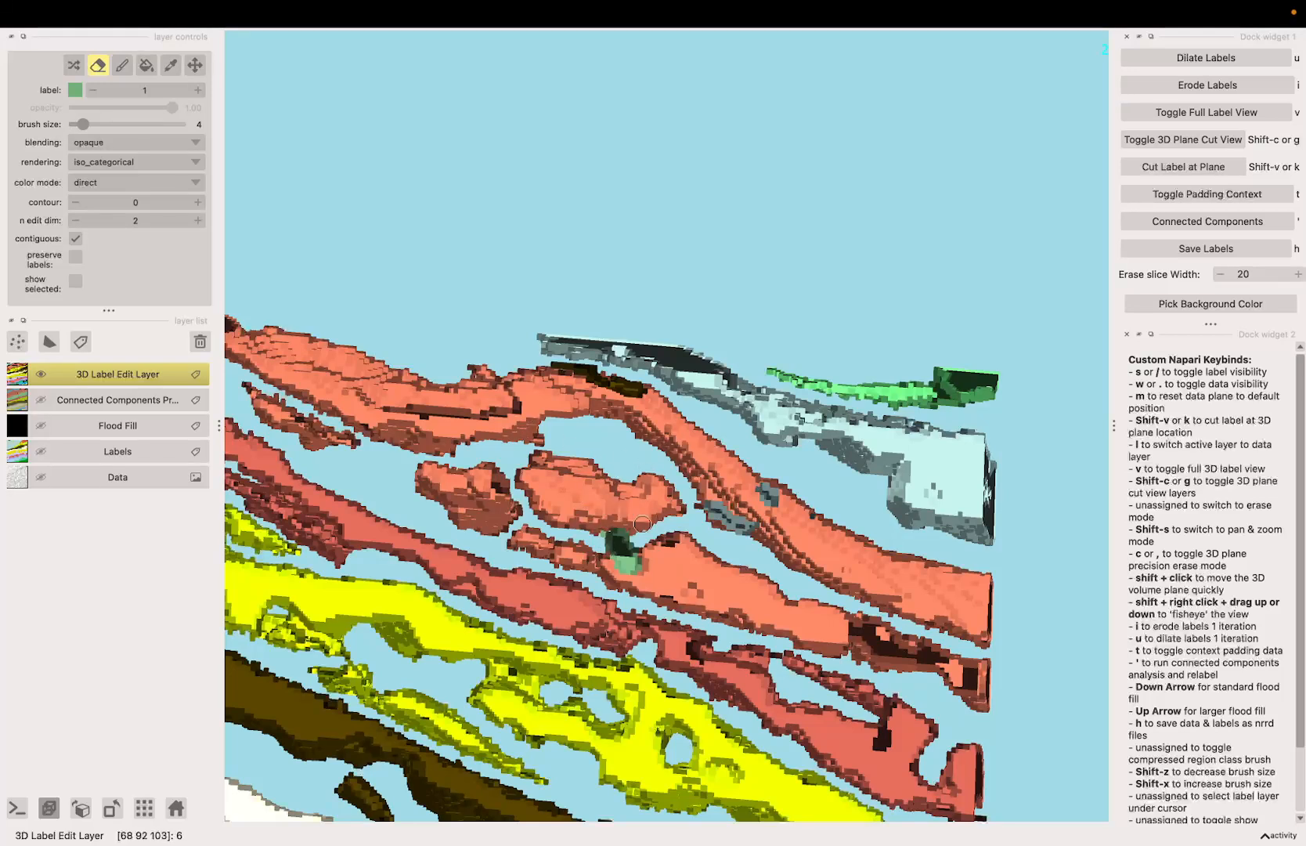
key("super+z")
key("super+z")
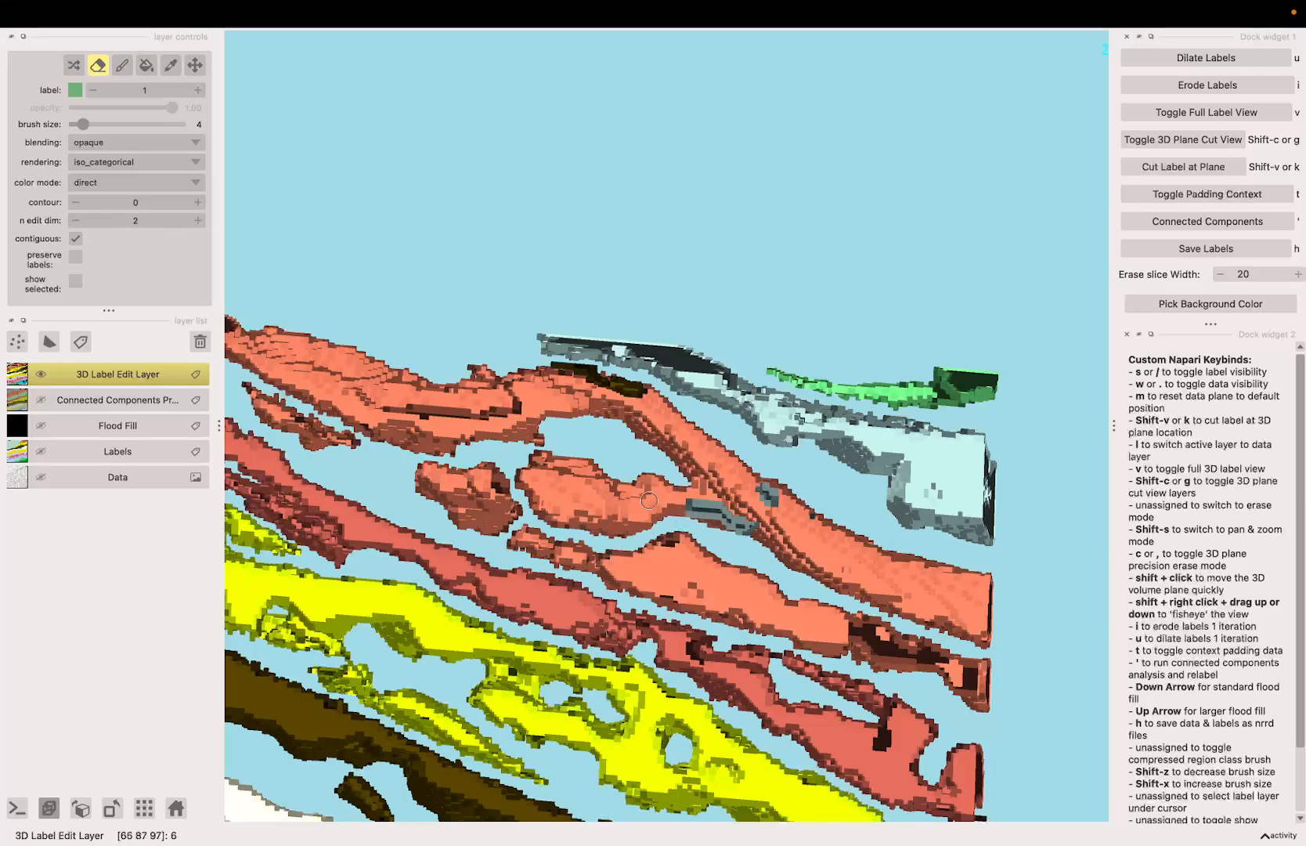
Step: Compare successive thin label cuts through the orange fold to check where it touches the neighbouring sheets
key("space")
mouse_move(649, 500)
left_mouse_down()
mouse_move(715, 570)
mouse_move(850, 619)
mouse_move(721, 571)
left_mouse_up()
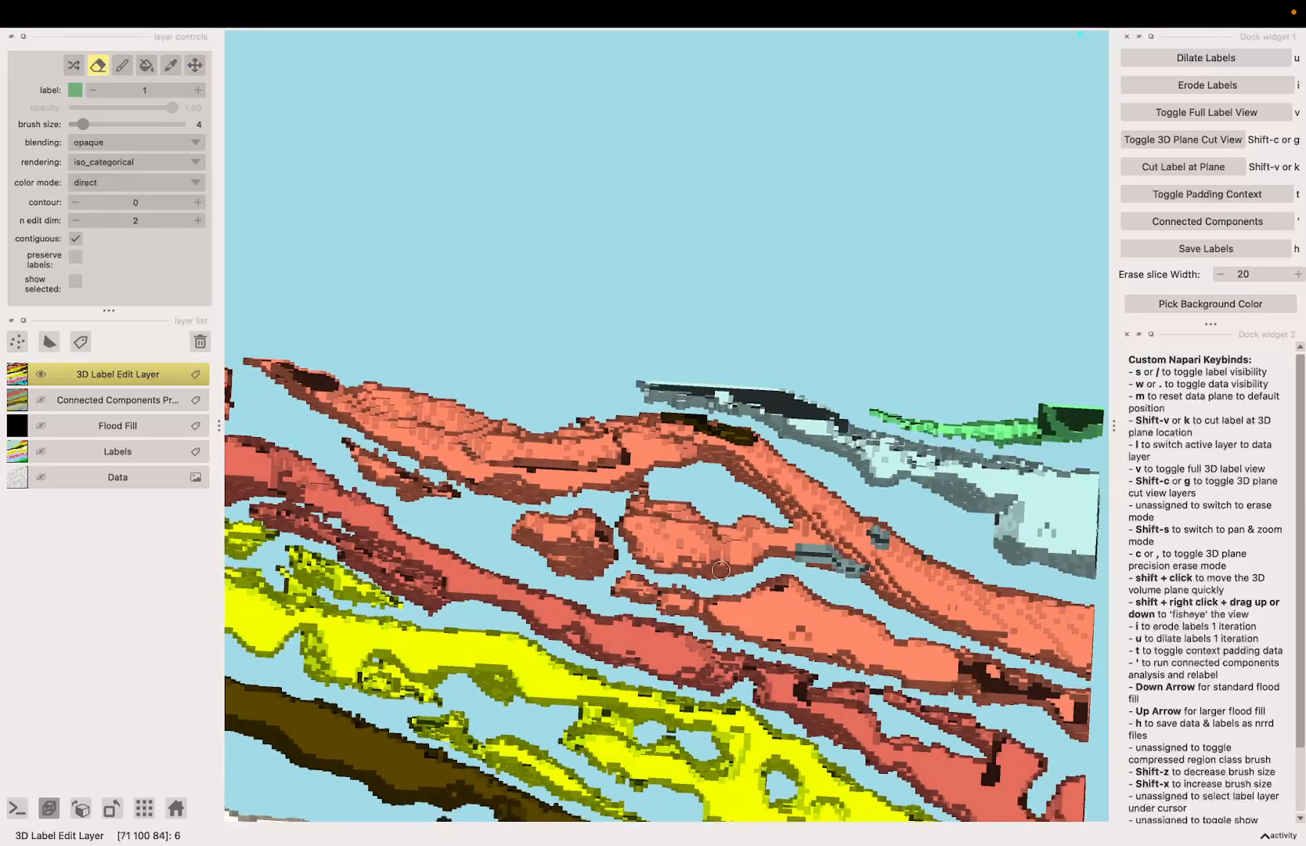
key("c")
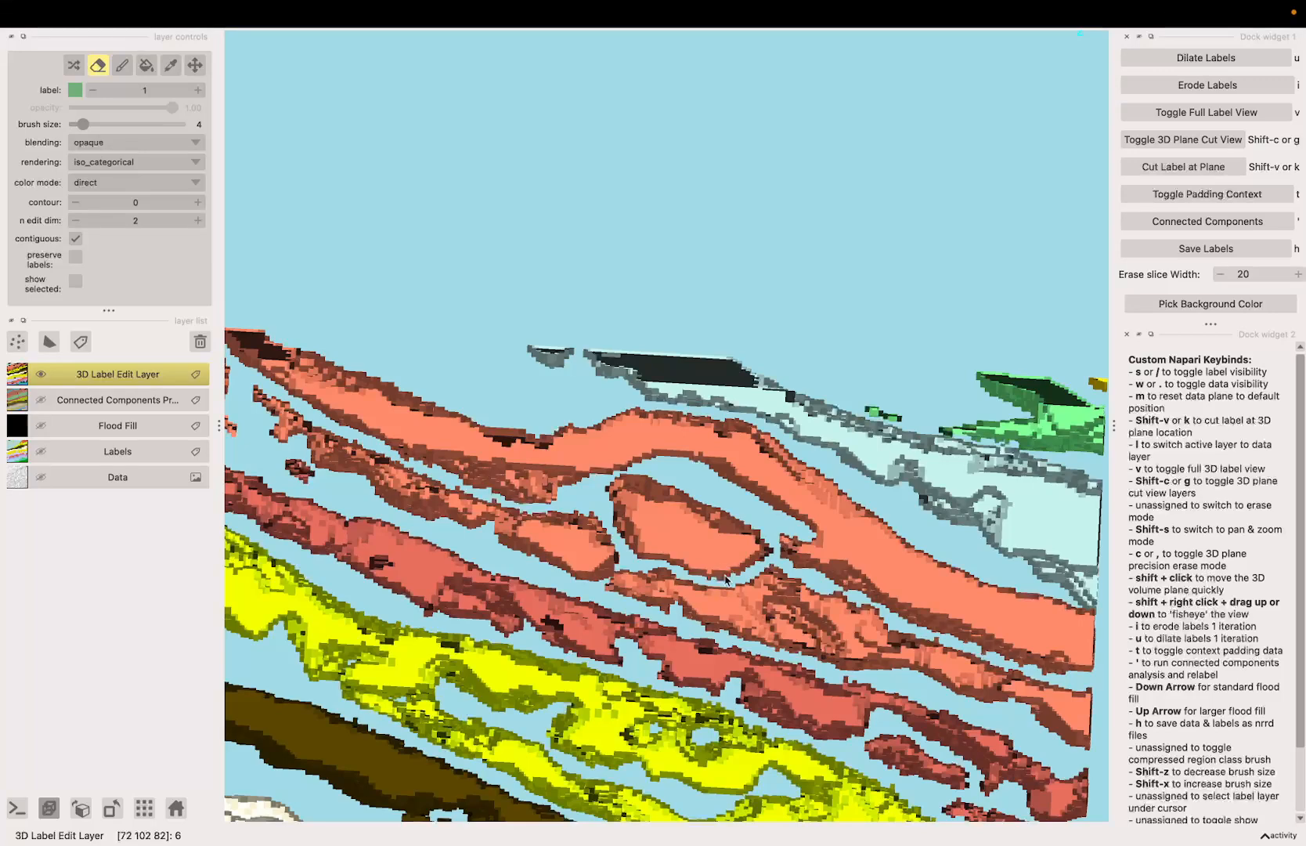
key("c")
key("c")
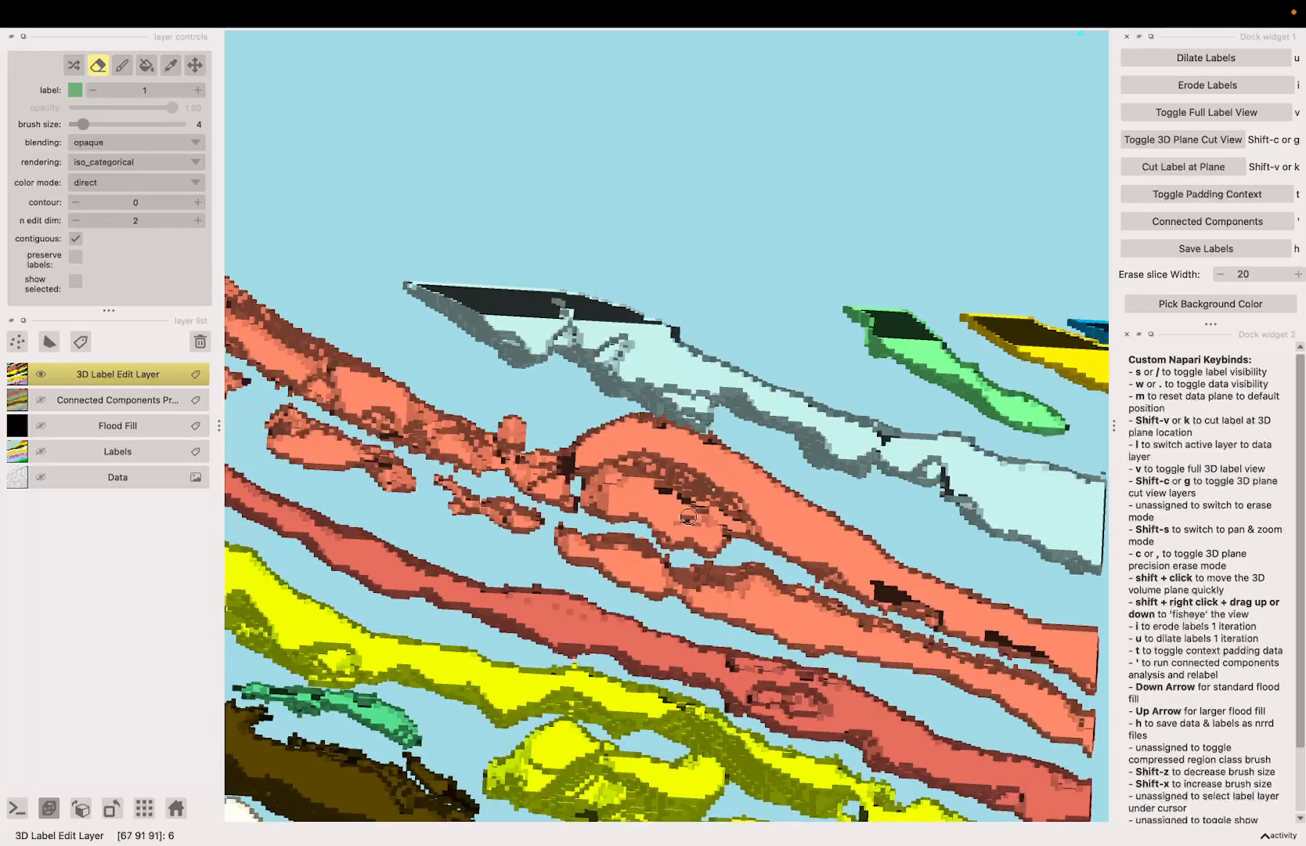
key("c")
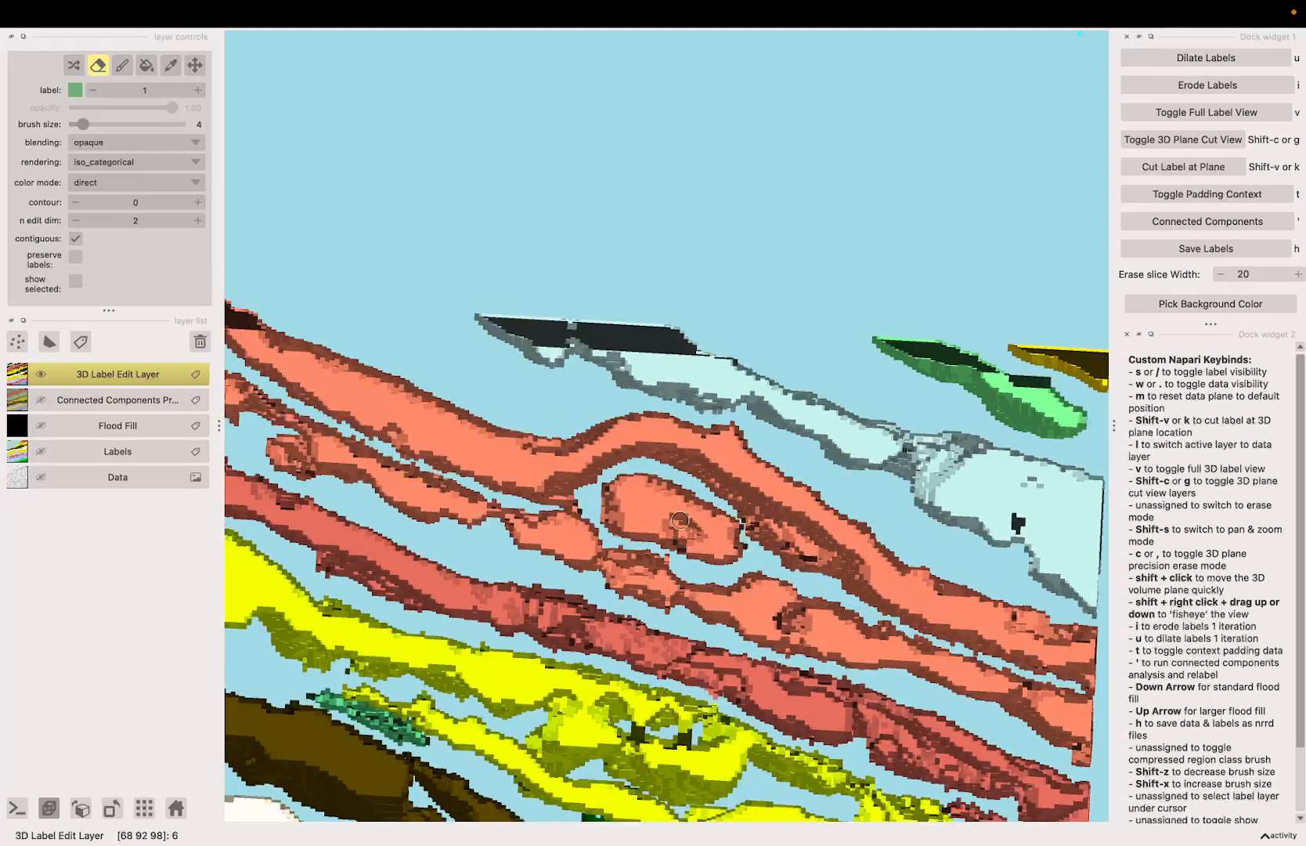
key("c")
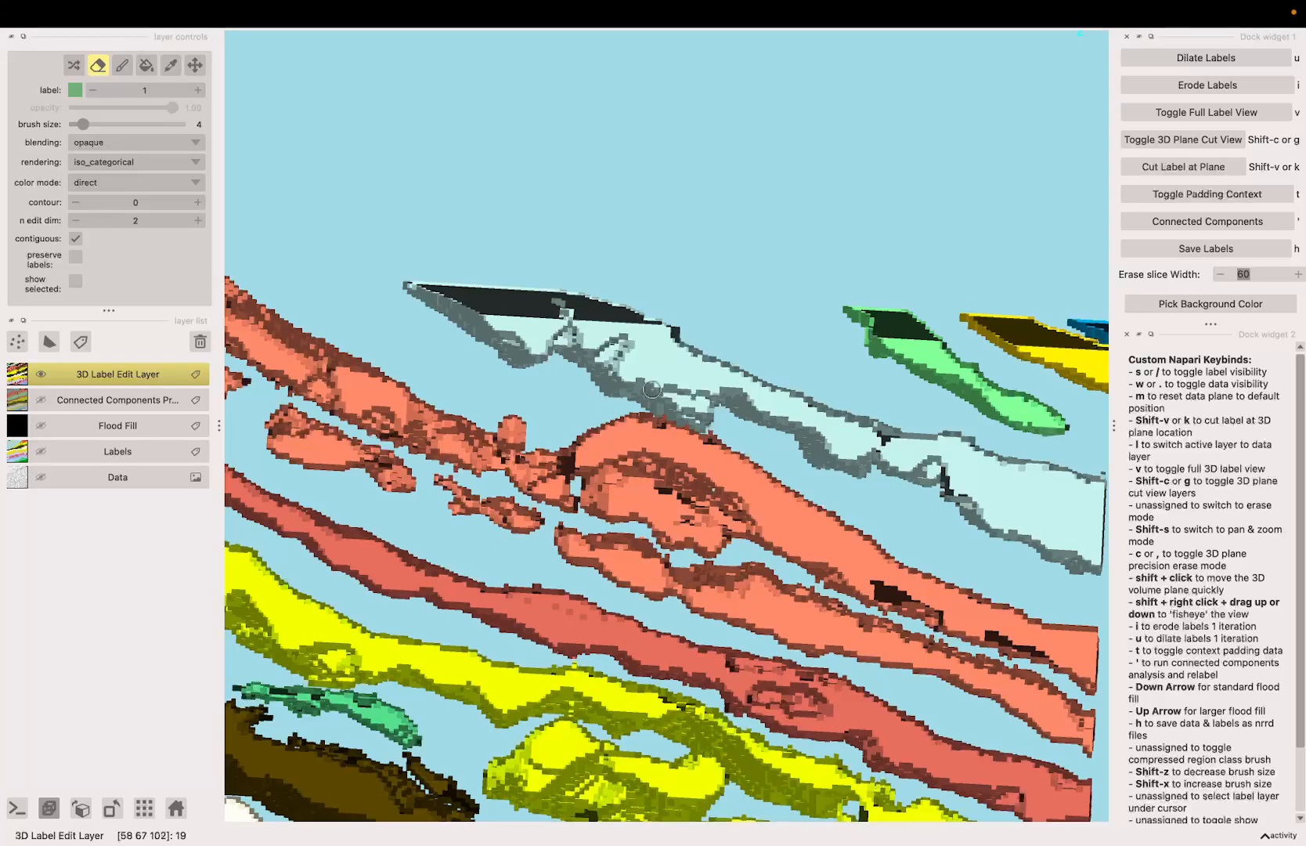
Step: Show the scan data on the plane again and cut the 3D labels at the plane location
scroll(681, 498, "down", 2)
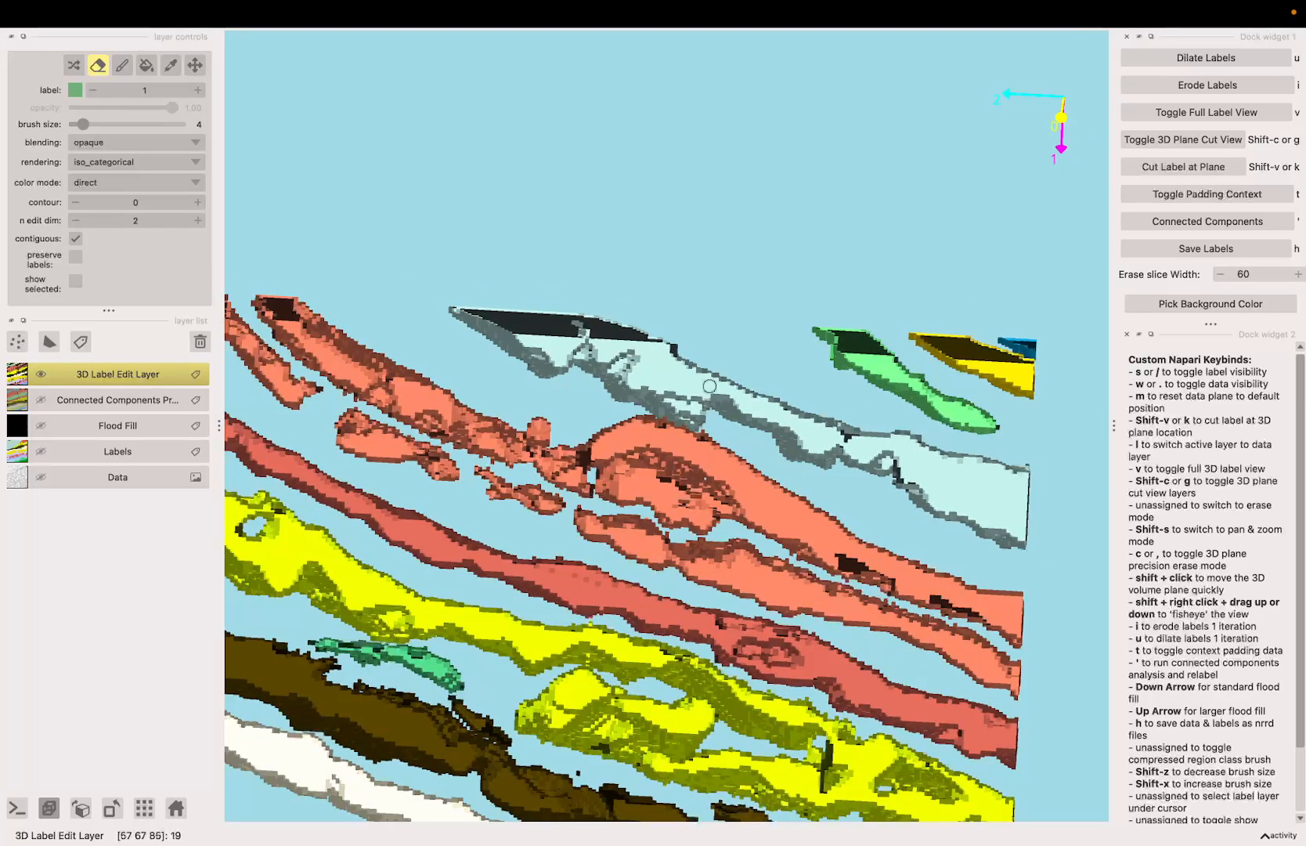
key("w")
key("k")
key("k")
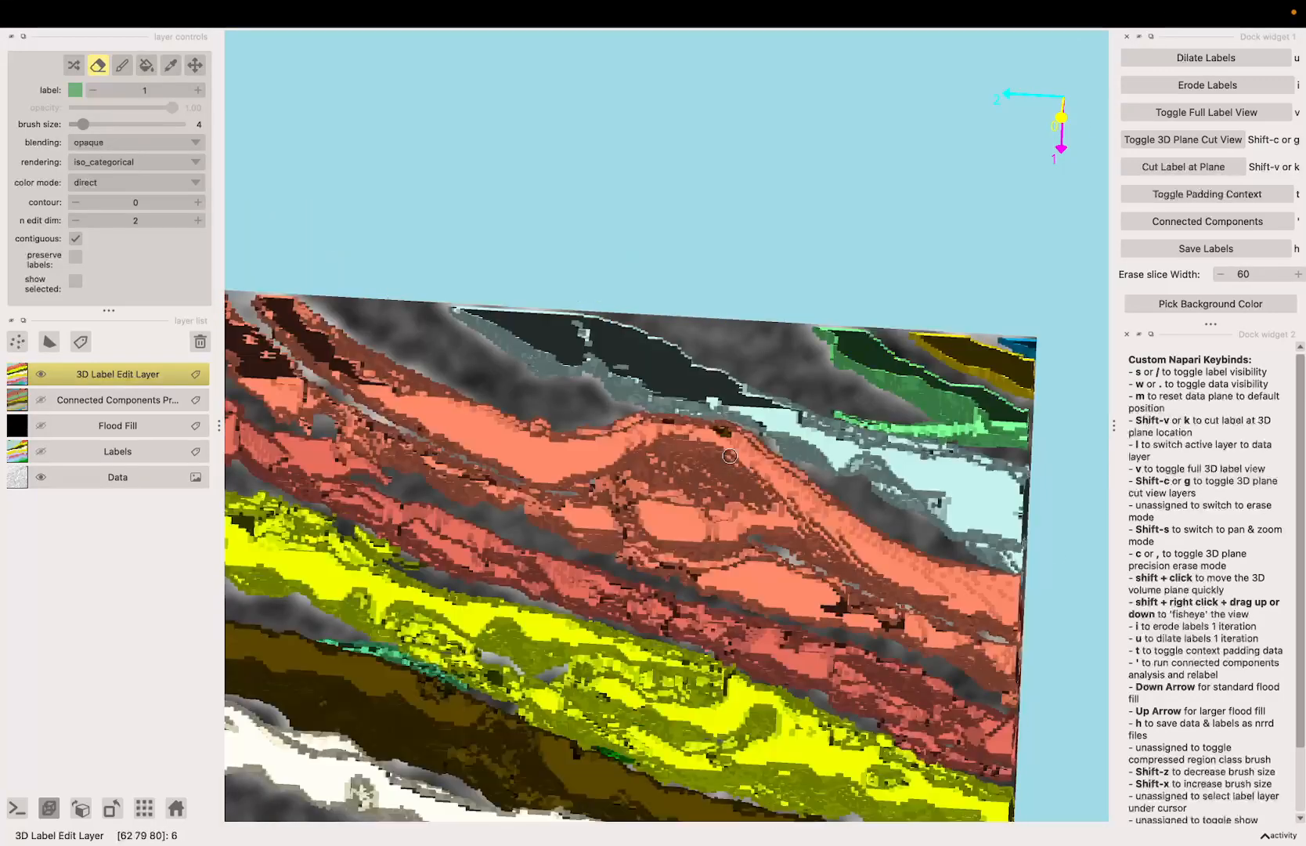
Step: Erase small bits of the orange label along the underside of the fold to open the seam with the sheet below
key("shift+s")
mouse_move(730, 462)
left_mouse_down()
mouse_move(701, 495)
mouse_move(690, 463)
mouse_move(617, 427)
left_mouse_up()
key("1")
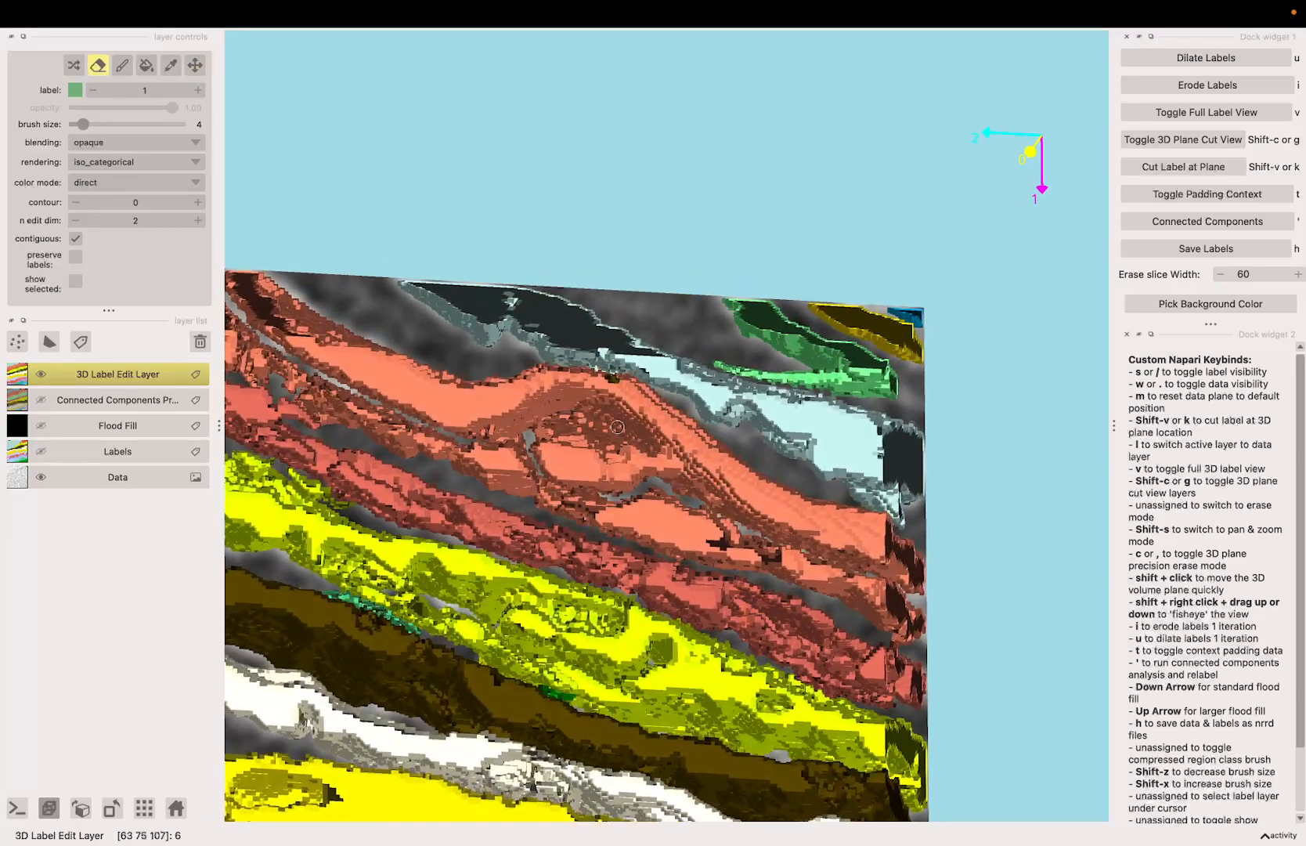
key("shift+s")
mouse_move(616, 550)
left_mouse_down()
mouse_move(621, 533)
mouse_move(683, 536)
mouse_move(606, 531)
left_mouse_up()
key("e")
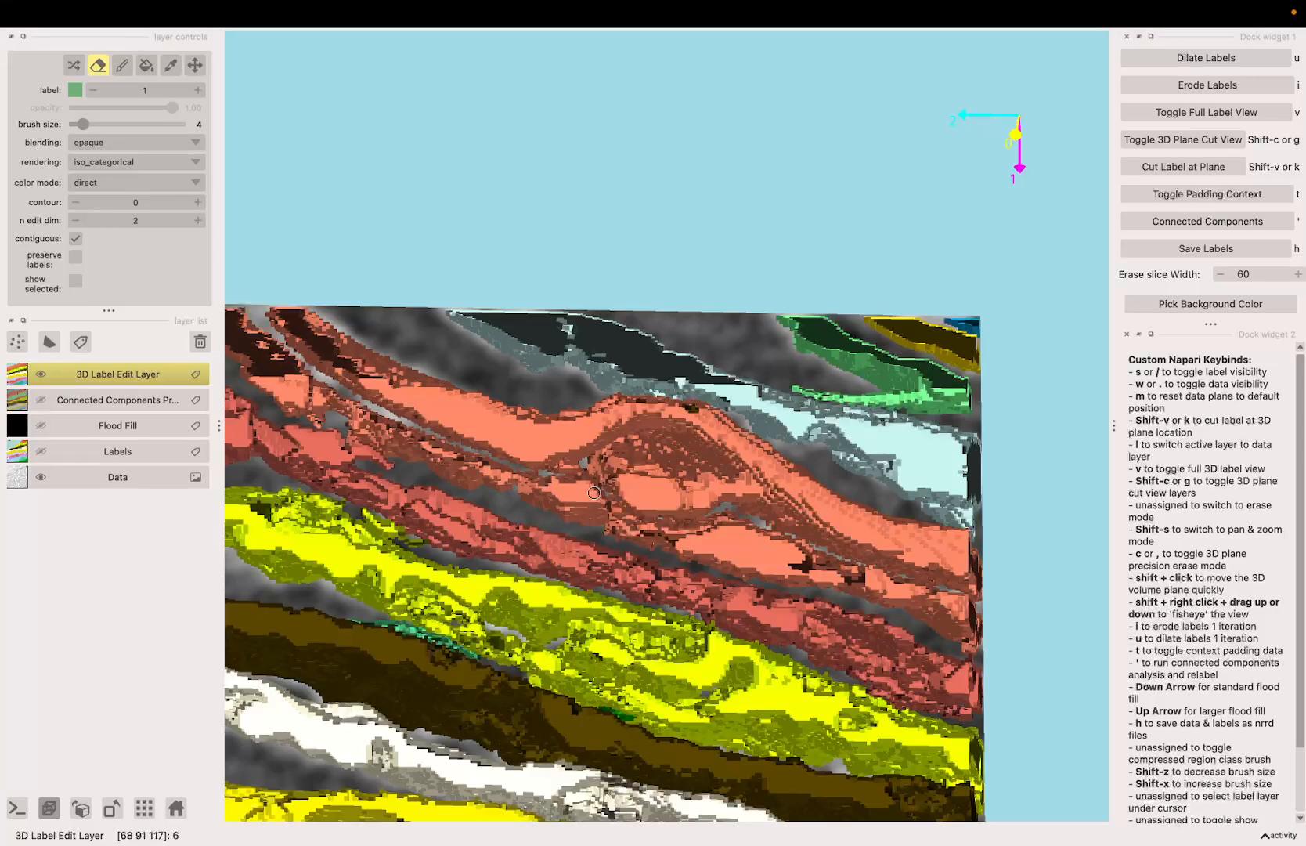
Step: Shift the data plane to a new depth and cut the 3D labels at its location
key("c")
left_click_drag(627, 501, 493, 515)
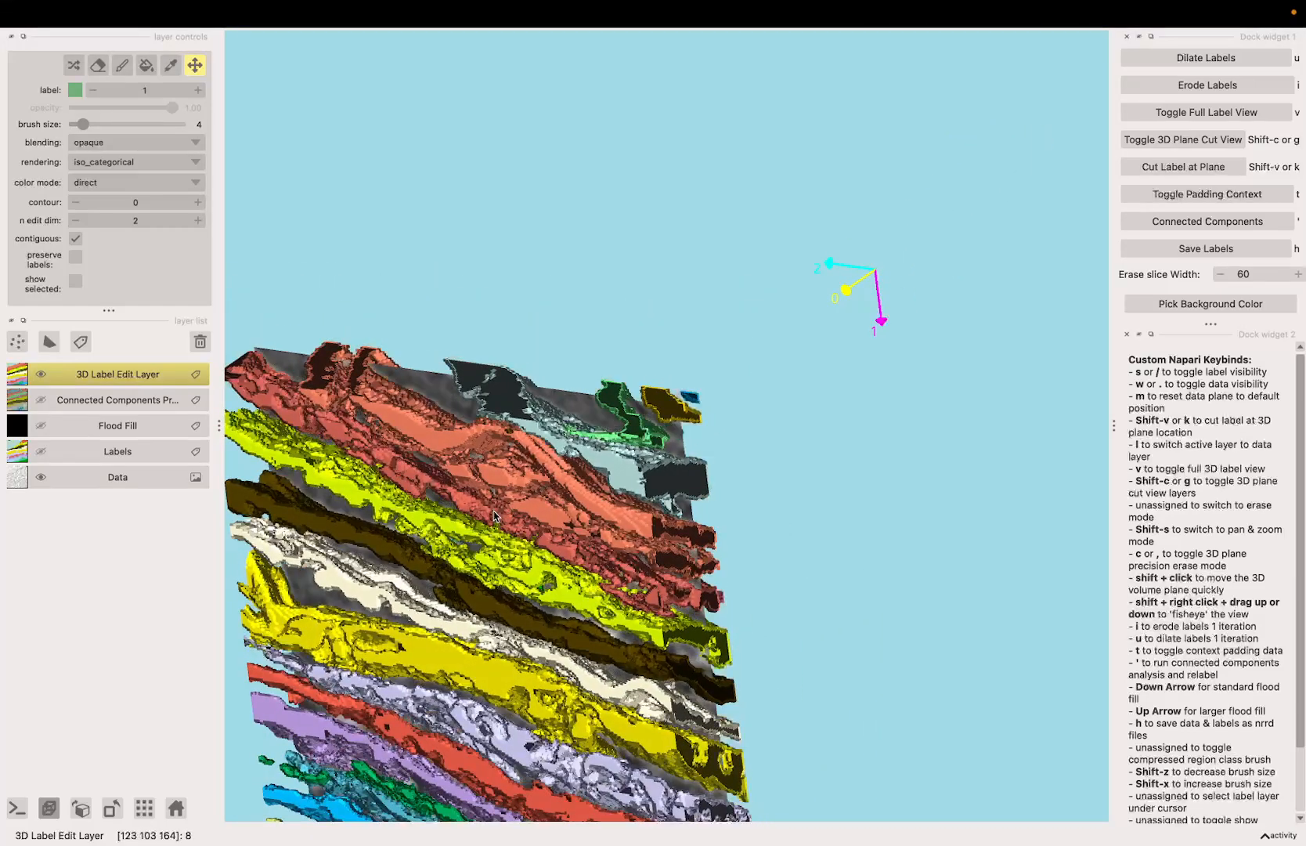
key("1")
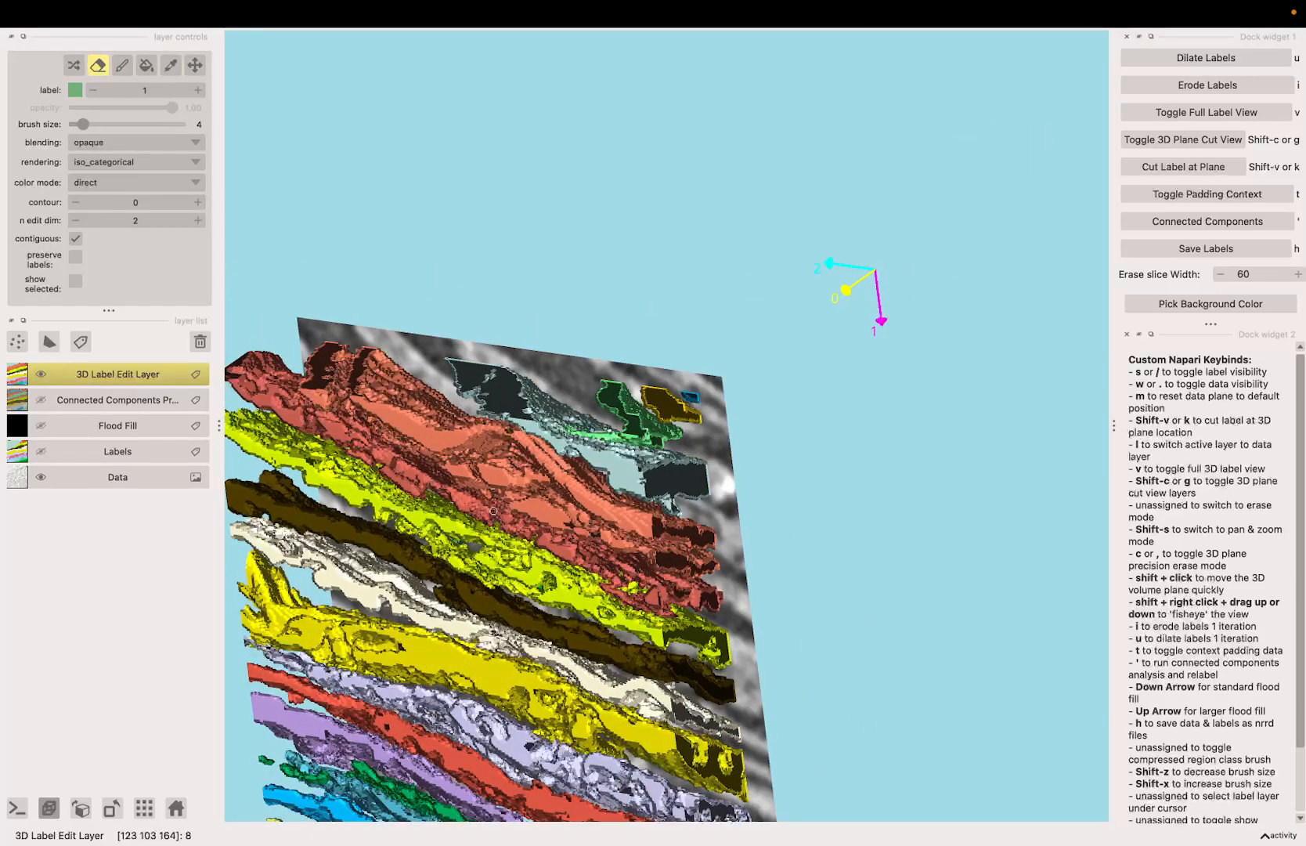
key("m")
key("k")
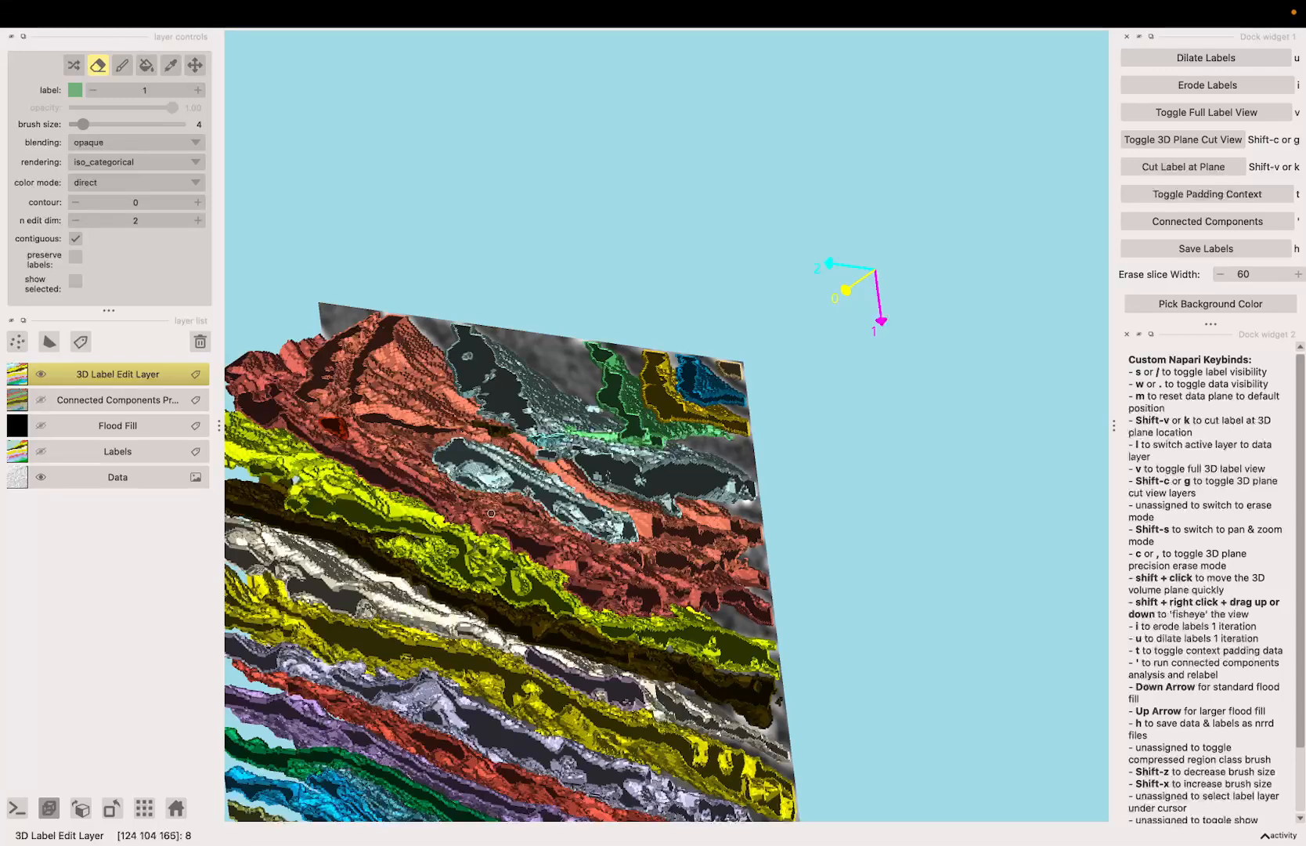
key("k")
Step: Step the data plane back a few slices, check the connected components, and recut the labels at the plane
key("space")
left_click_drag(495, 517, 572, 511)
key("k")
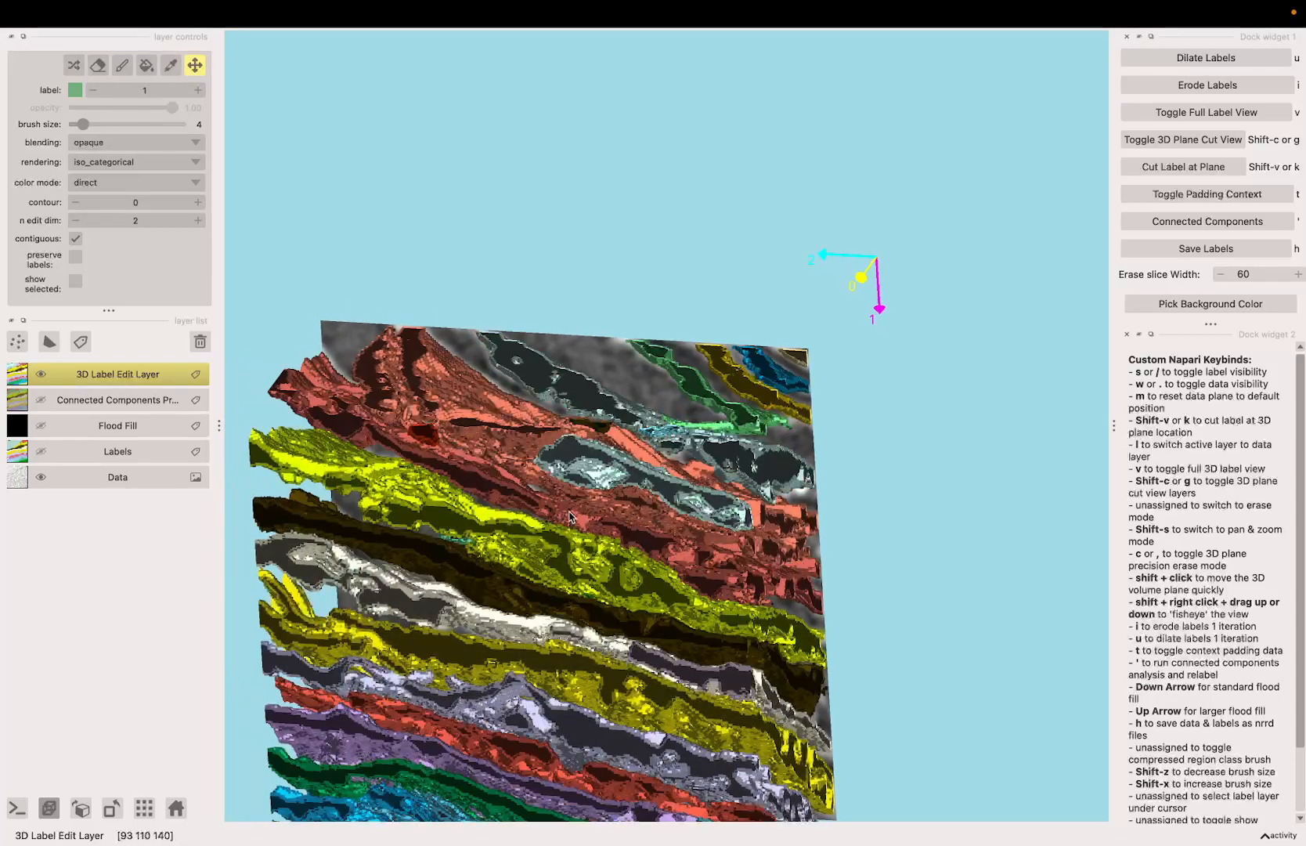
key("Right")
key("Left")
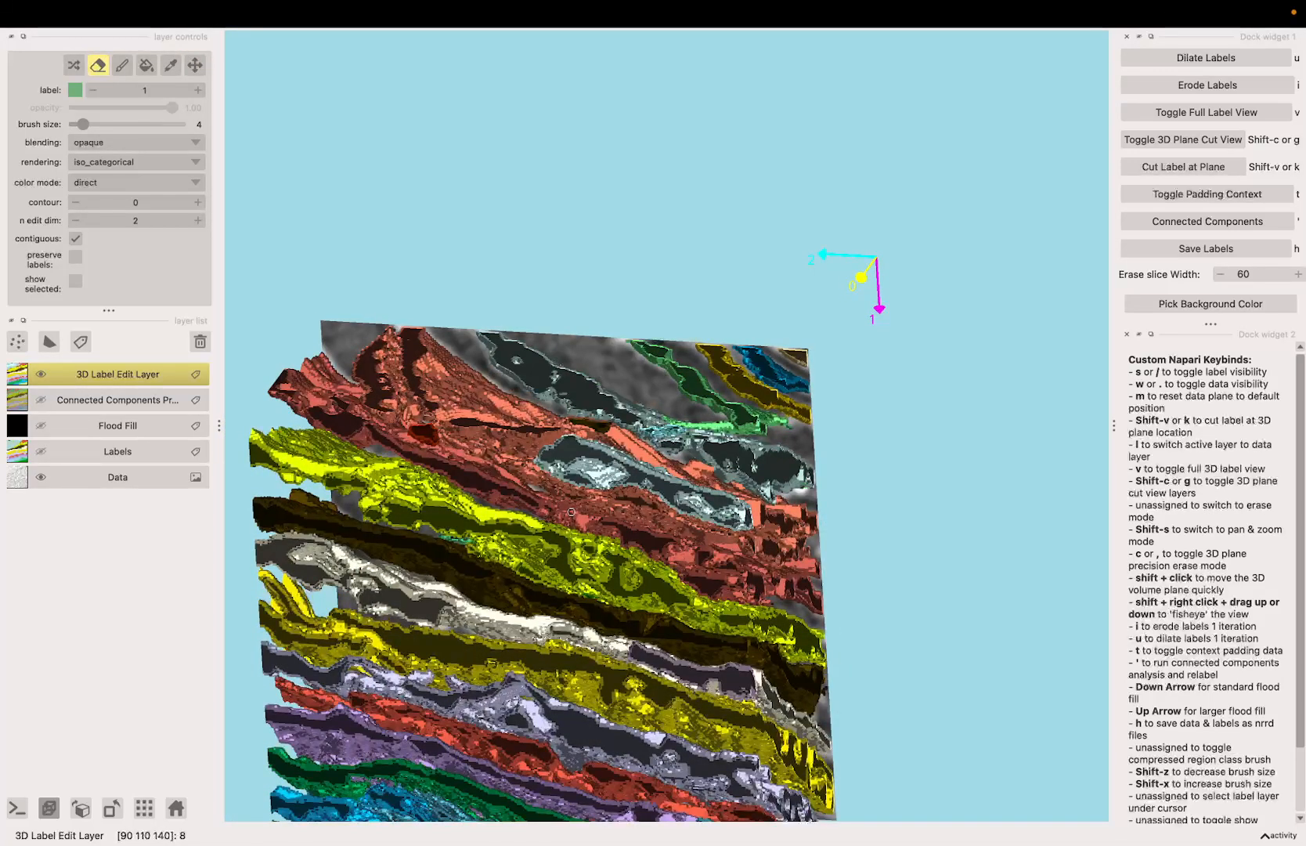
key("Left")
key("k")
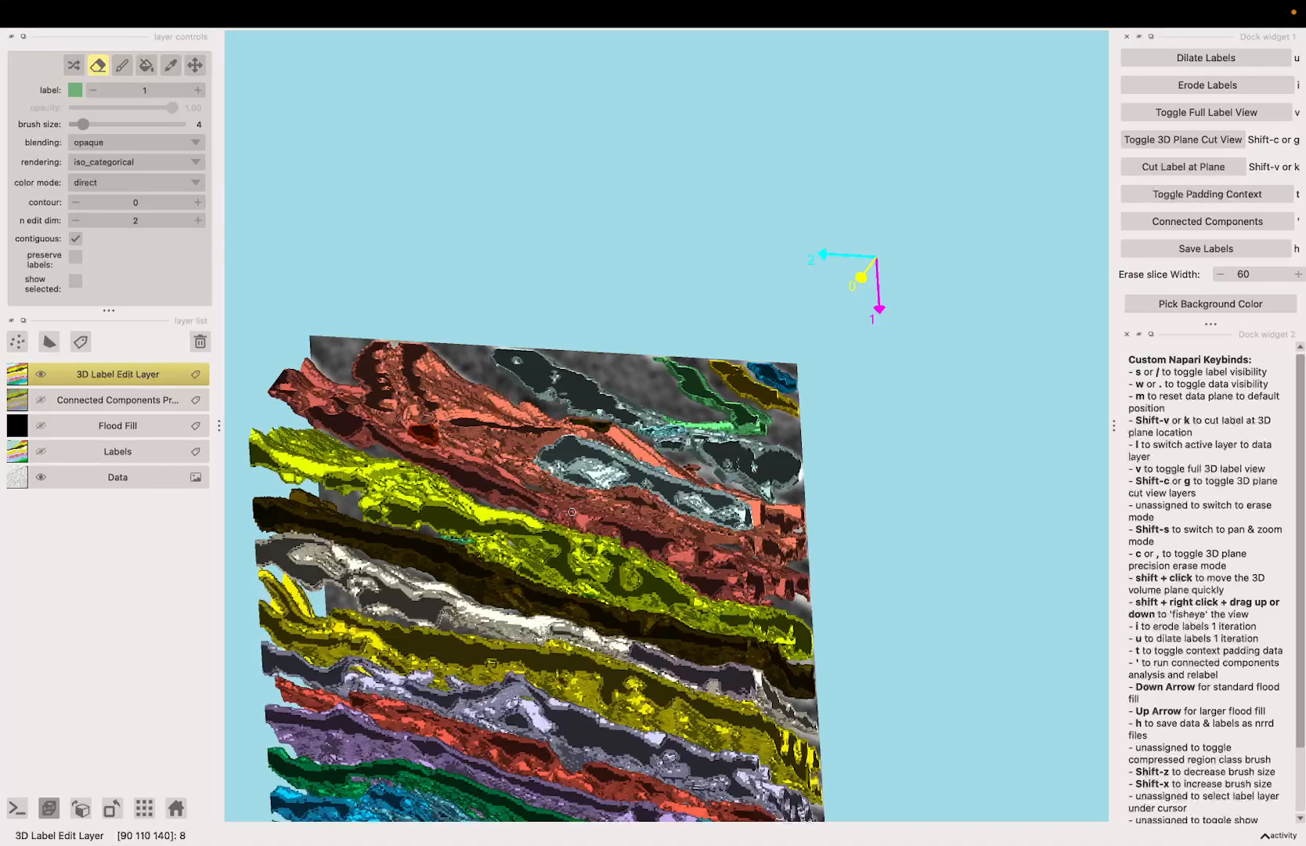
key("apostrophe")
key("apostrophe")
key("k")
Step: Erase the orange label along the upper bend and the start of the seam between the two orange sheets
key("space")
mouse_move(559, 466)
left_mouse_down()
mouse_move(582, 462)
mouse_move(555, 455)
left_mouse_up()
scroll(560, 458, "up", 3)
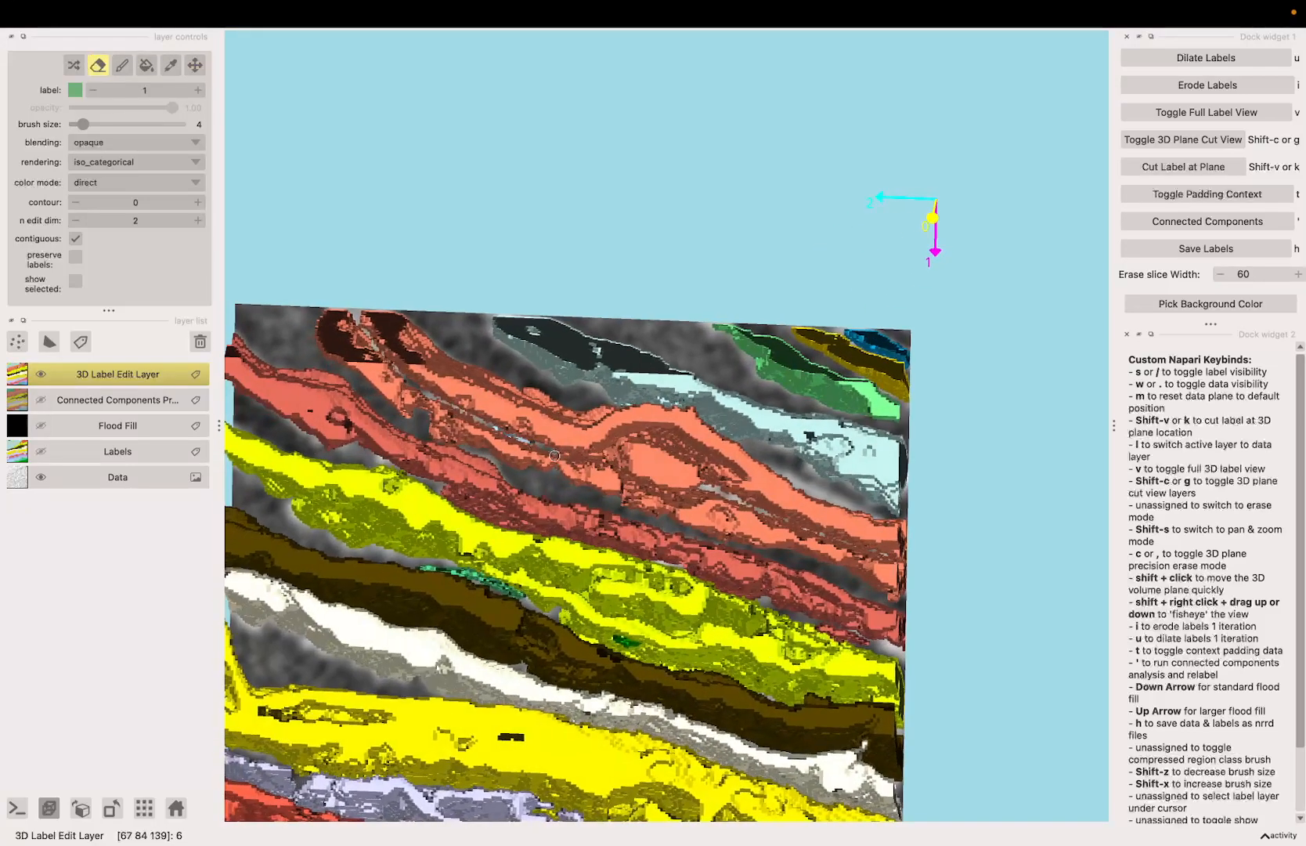
key("space")
mouse_move(501, 391)
left_mouse_down()
mouse_move(487, 372)
mouse_move(423, 384)
mouse_move(374, 338)
mouse_move(418, 375)
left_mouse_up()
key("space")
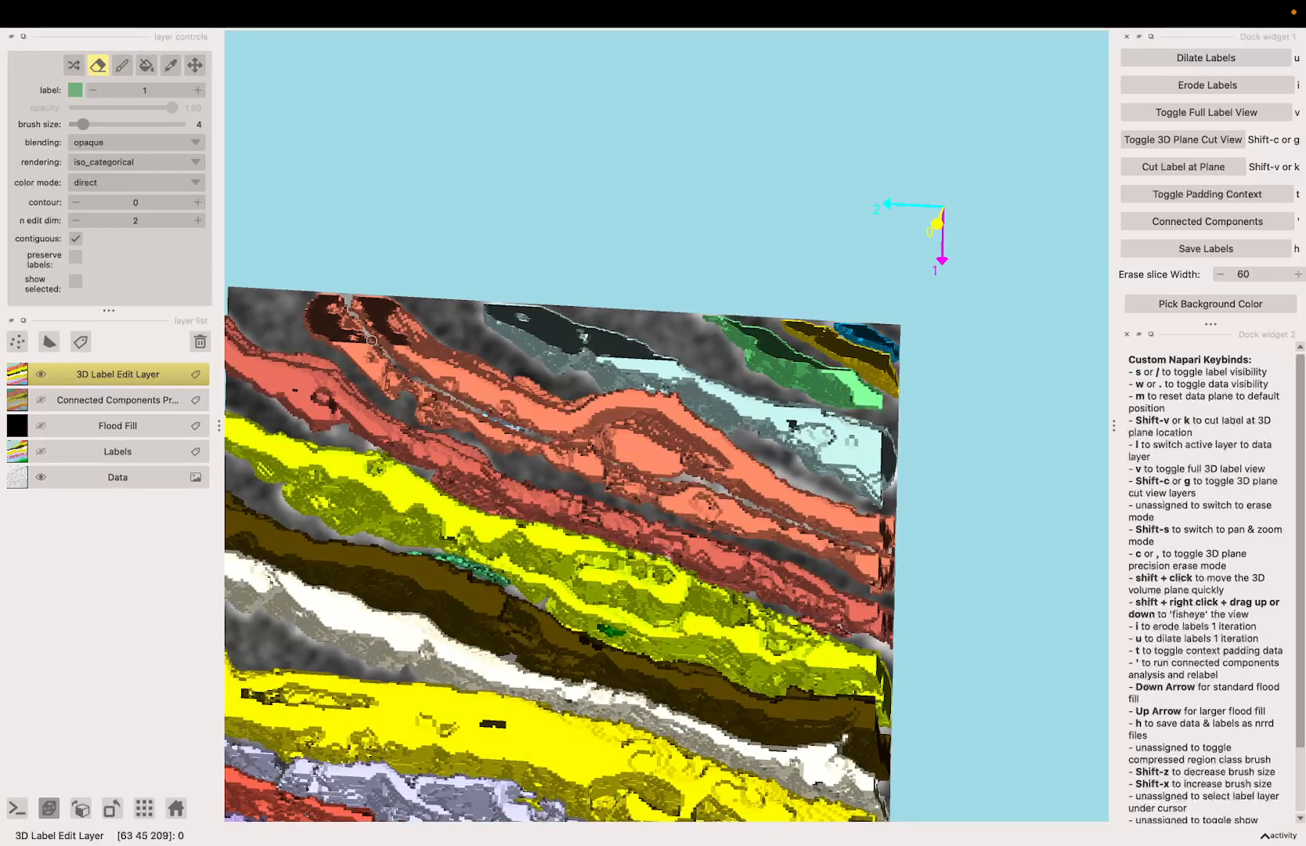
Step: Erase the remaining bridges along the seam below the orange fold, all the way to the edge of the volume
key("space")
mouse_move(519, 428)
left_mouse_down()
mouse_move(505, 398)
mouse_move(493, 423)
mouse_move(571, 460)
left_mouse_up()
key("space")
scroll(571, 461, "up", 3)
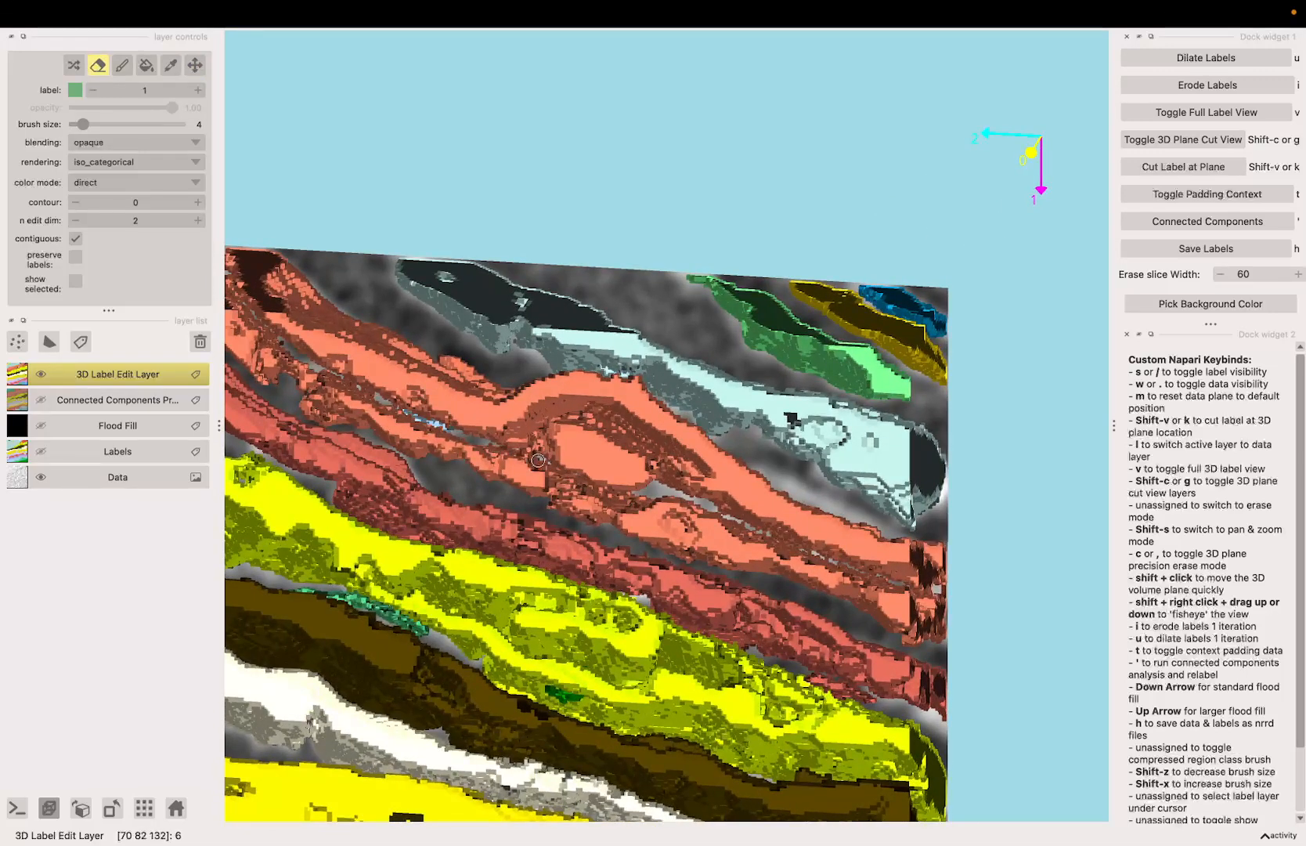
key("space")
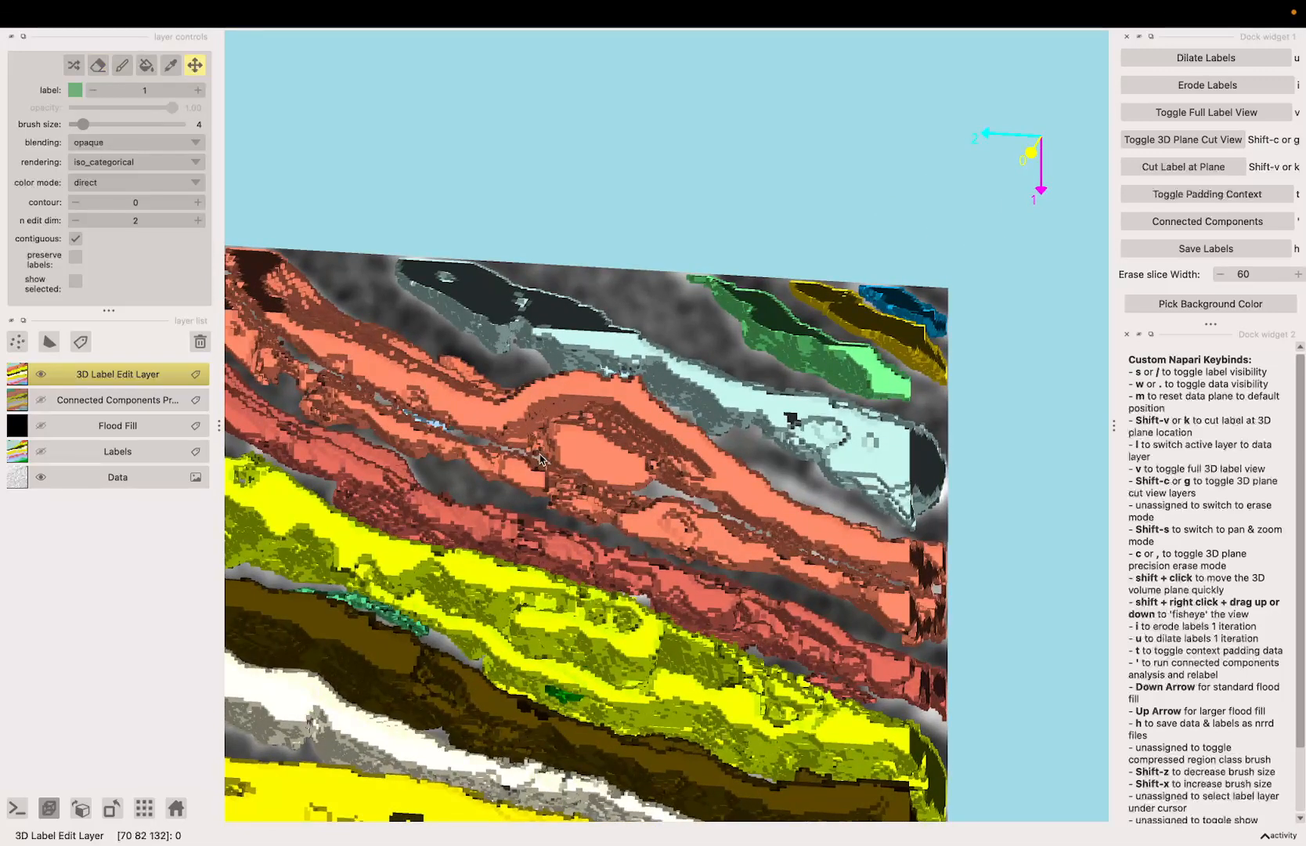
left_click_drag(535, 457, 639, 476)
key("space")
key("space")
key("space")
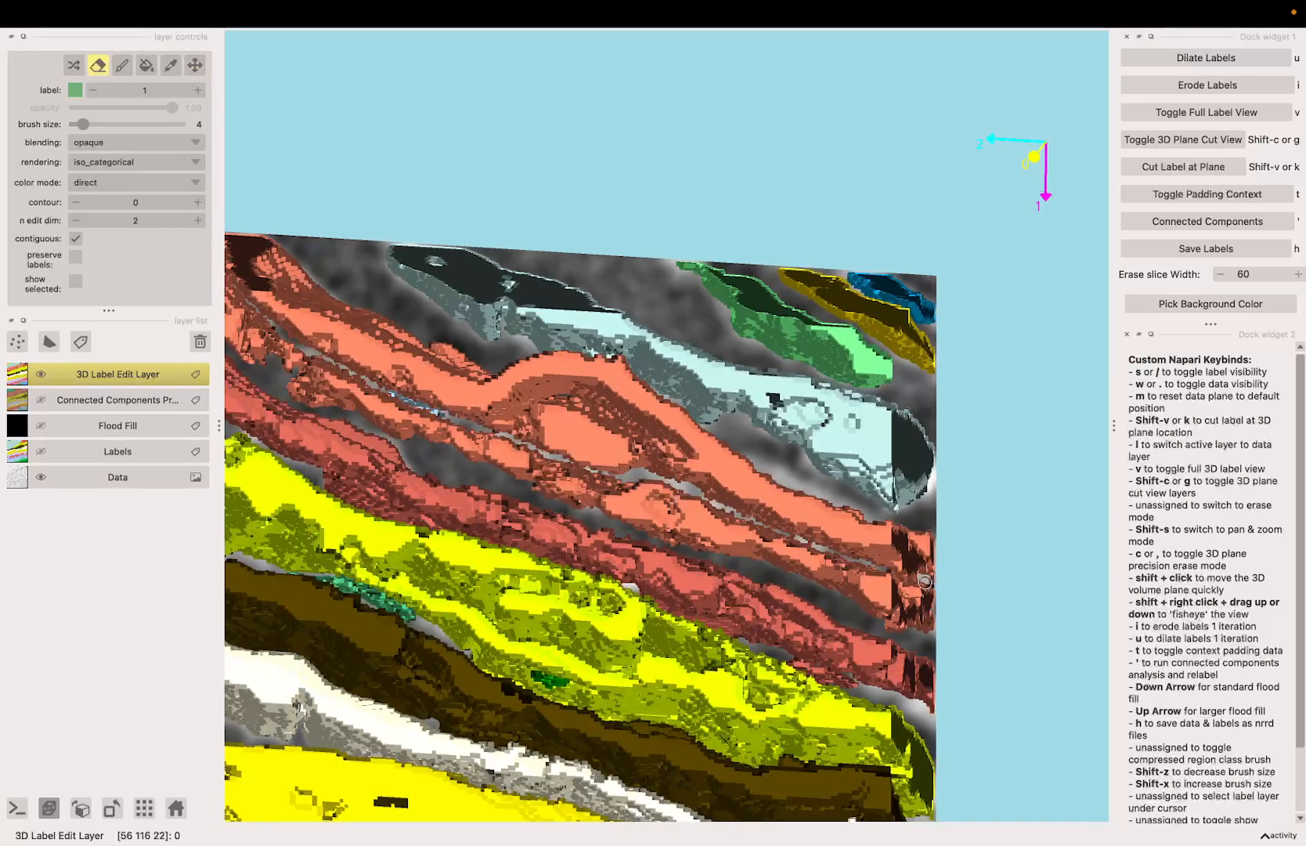
left_click_drag(907, 576, 929, 582)
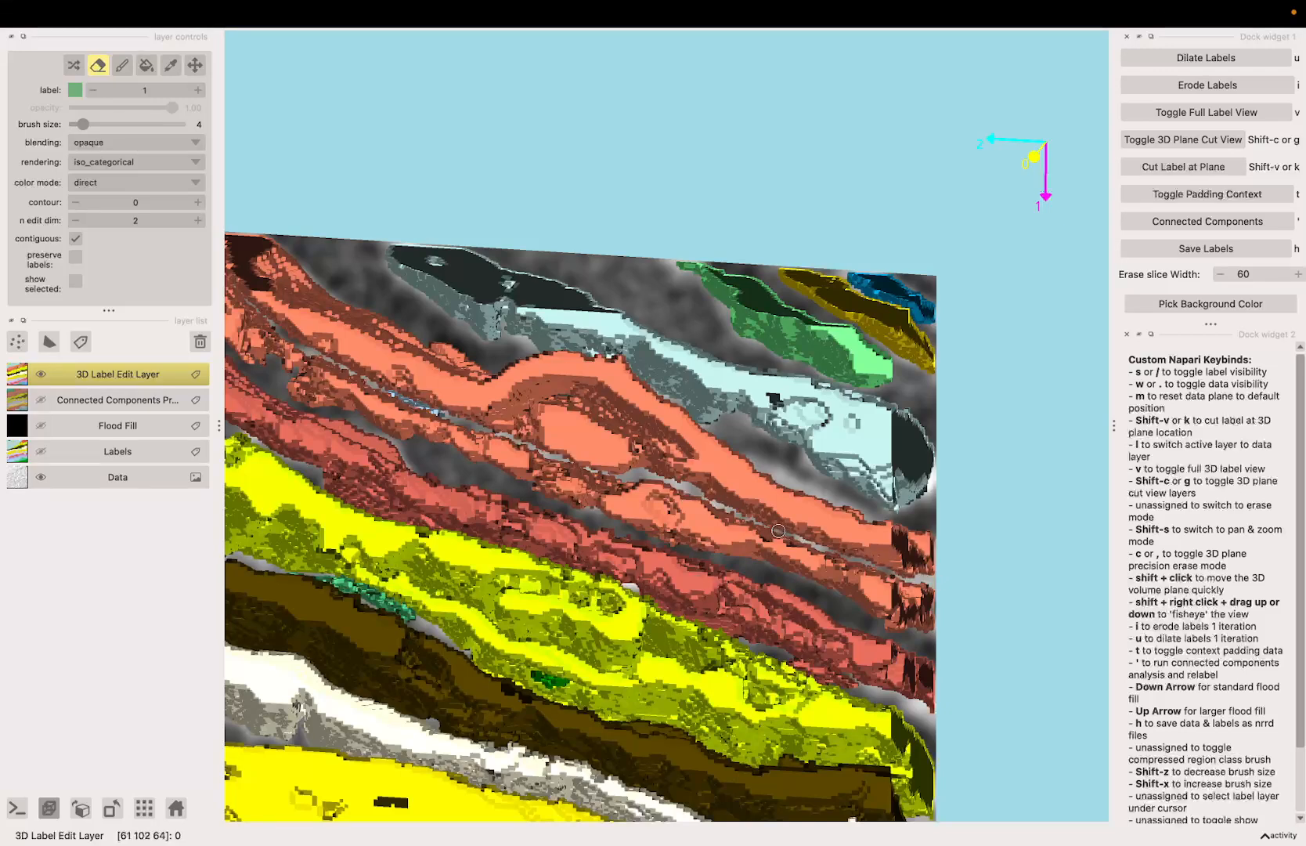
Step: Run connected components on the cut labels to check whether the two orange sheets are separated
key("space")
left_click_drag(696, 505, 740, 511)
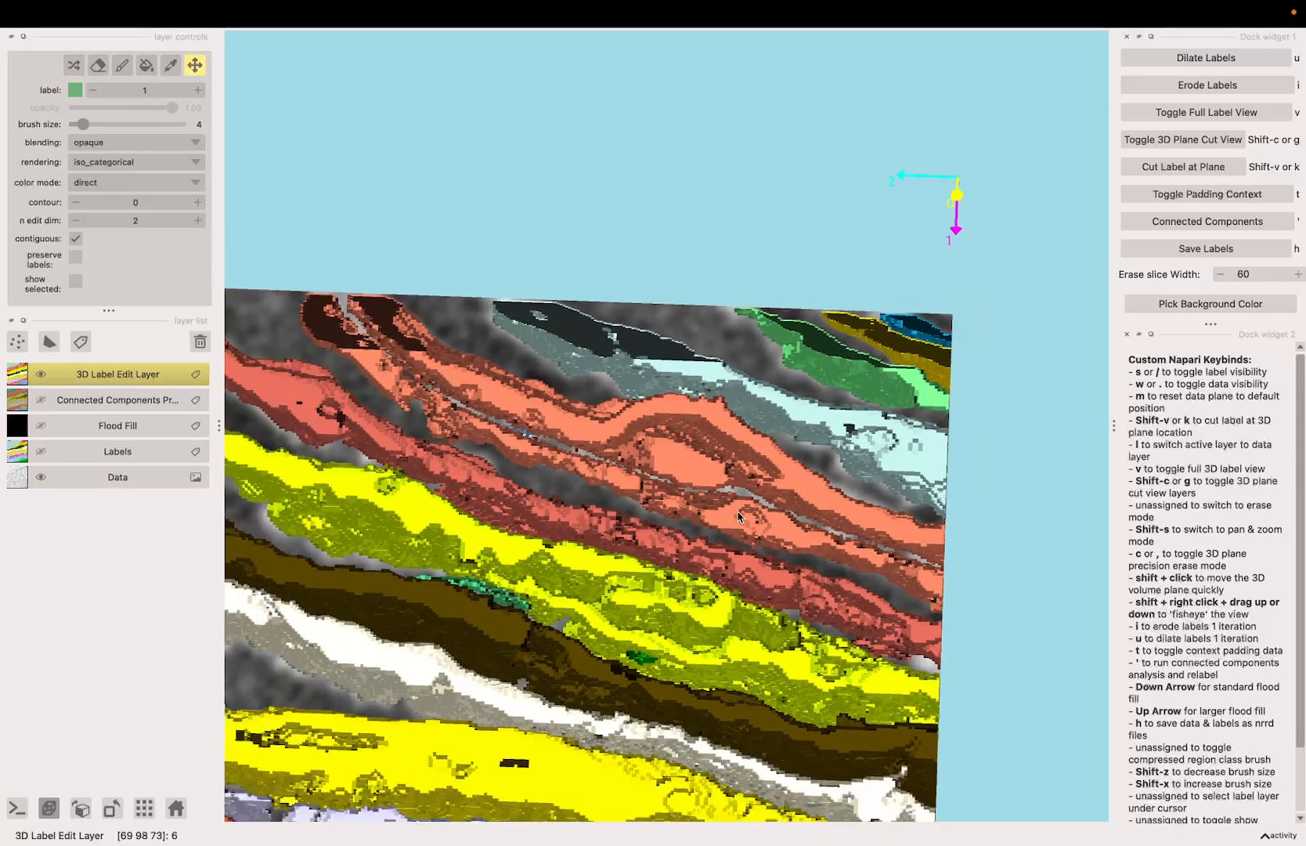
key("apostrophe")
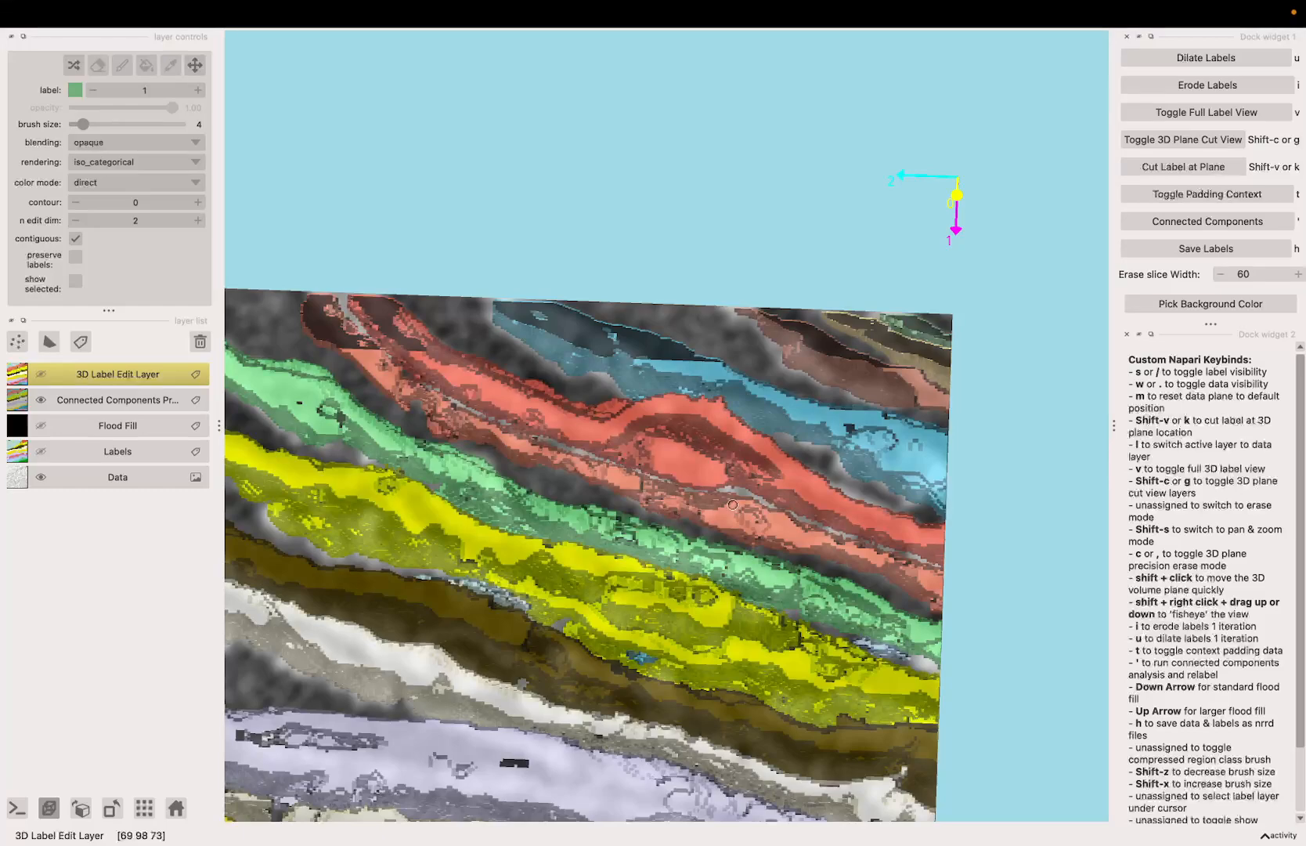
scroll(732, 505, "down", 2)
key("apostrophe")
key("space")
mouse_move(729, 505)
left_mouse_down()
mouse_move(739, 518)
mouse_move(667, 494)
mouse_move(699, 496)
left_mouse_up()
key("apostrophe")
Step: Recut the labels at the data plane and inspect the connected components from an oblique angle
key("apostrophe")
key("space")
key("k")
key("space")
key("apostrophe")
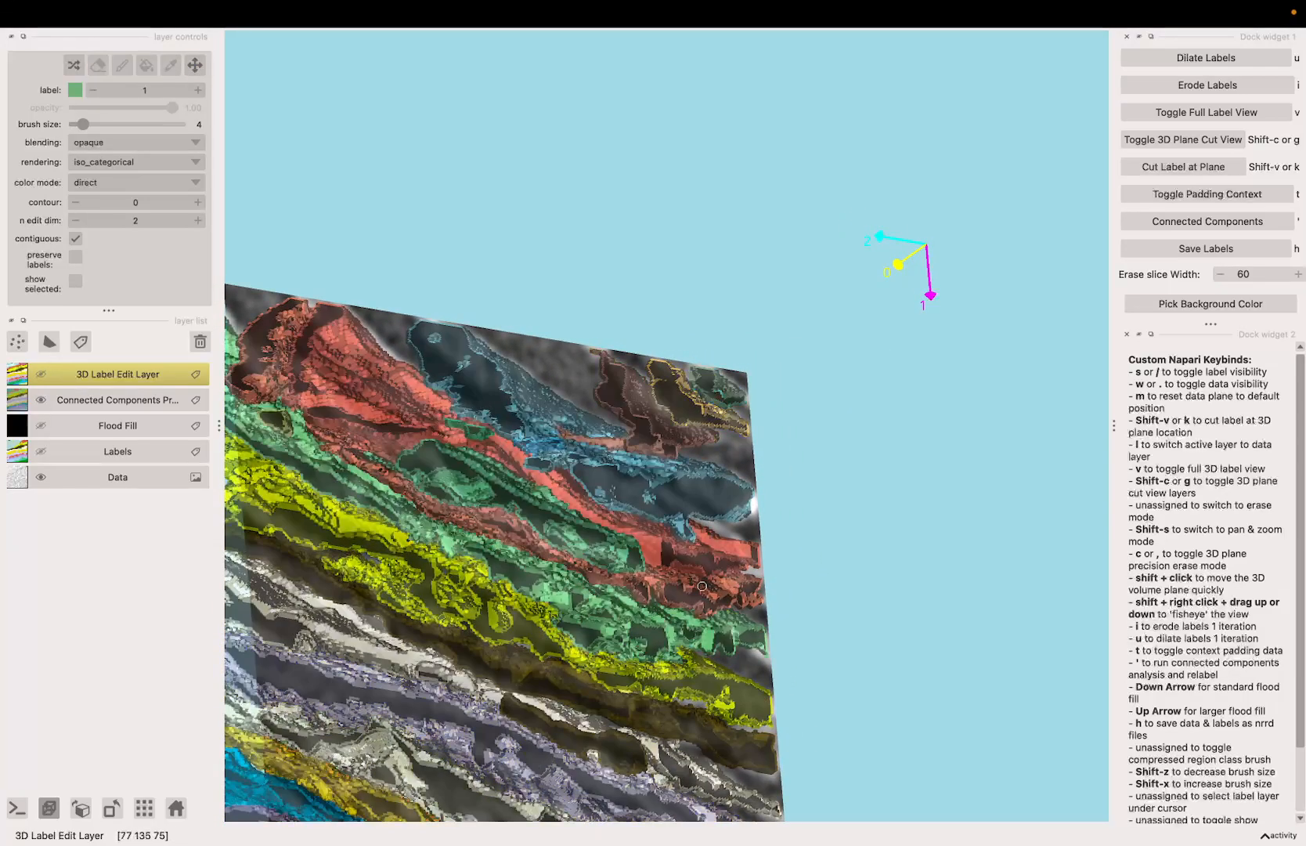
key("apostrophe")
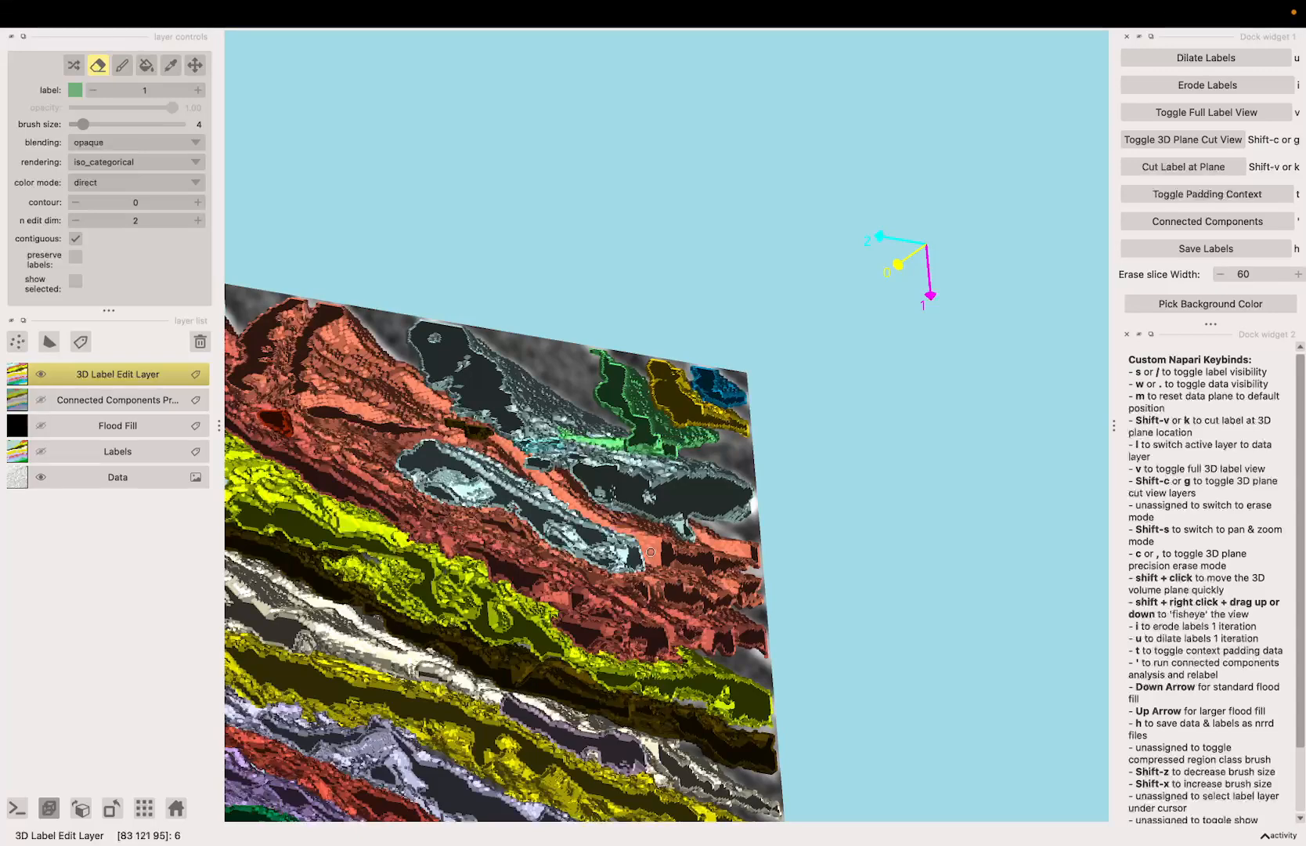
Step: Move the data plane several slices, cut the labels there, and check the connected components
key("Right")
key("Left")
key("Left")
key("Left")
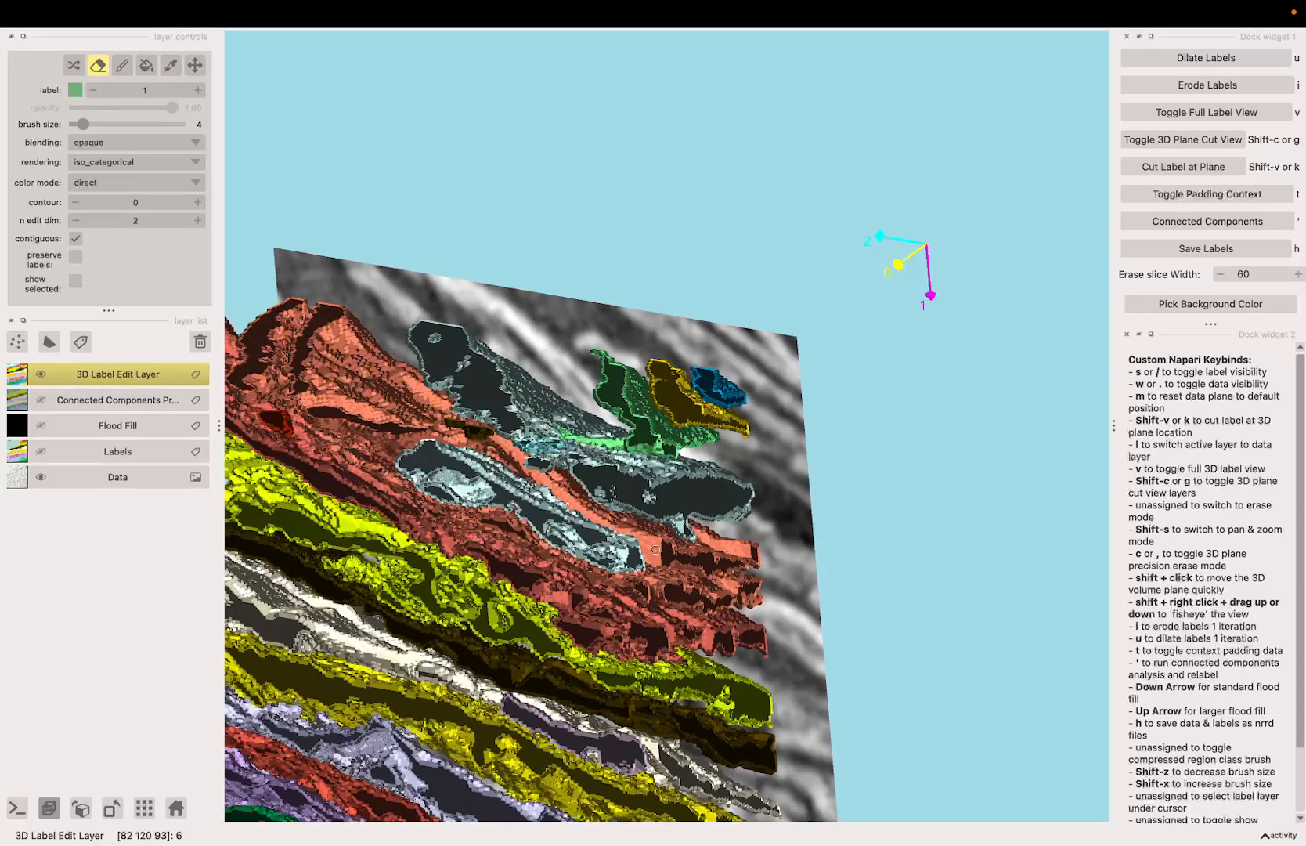
key("k")
key("apostrophe")
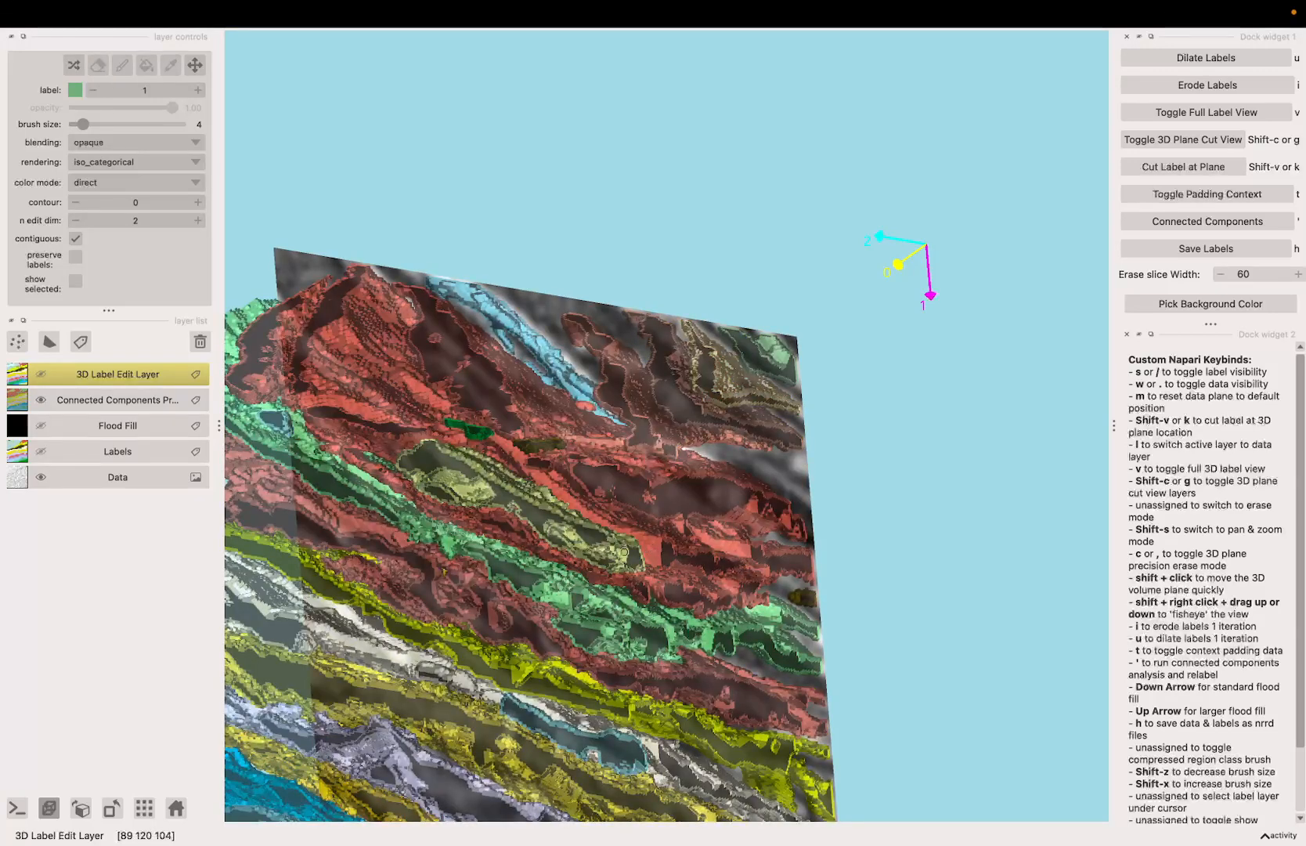
key("apostrophe")
Step: Erase along the seam near the upper bend of the orange sheets at the new cut
key("c")
key("space")
left_click_drag(586, 539, 677, 496)
scroll(548, 459, "up", 3)
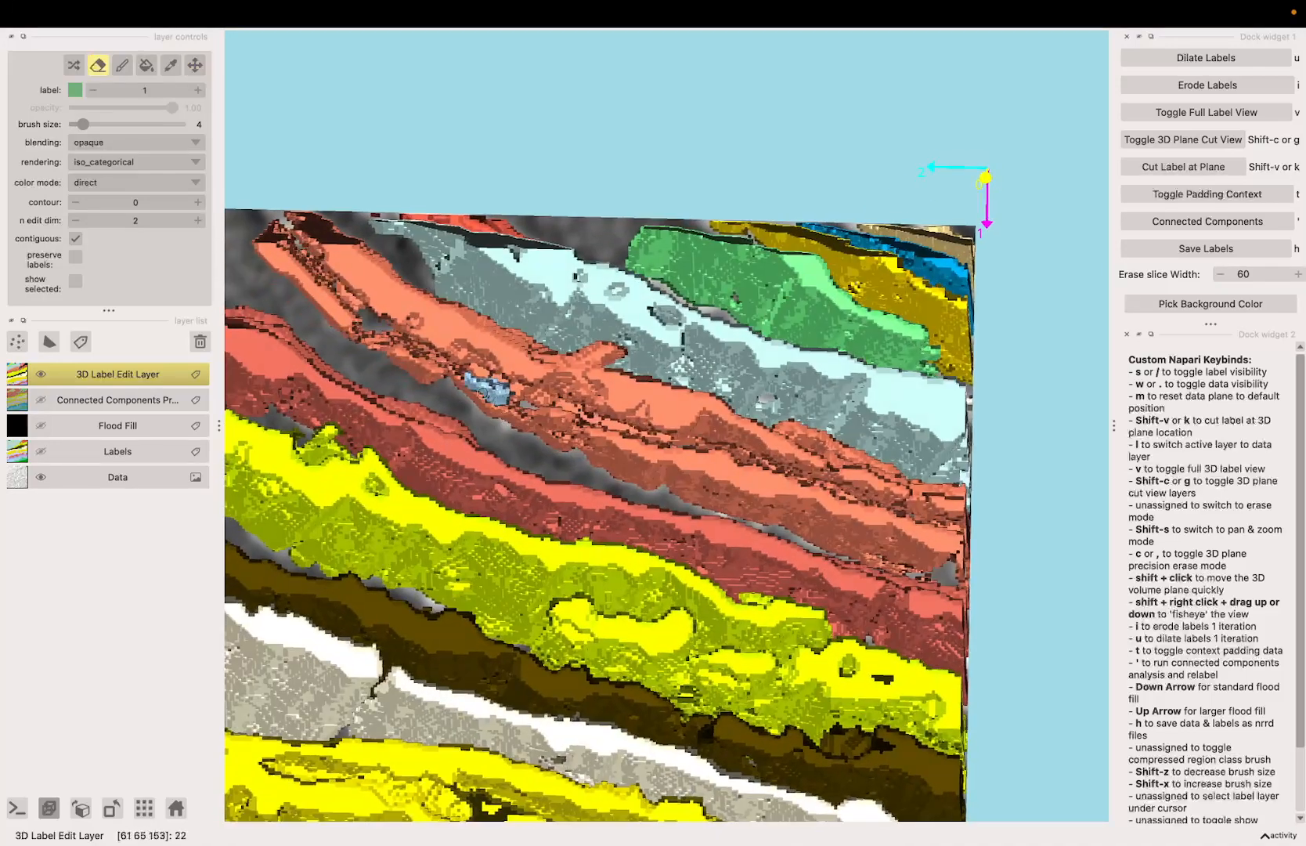
scroll(391, 317, "up", 2)
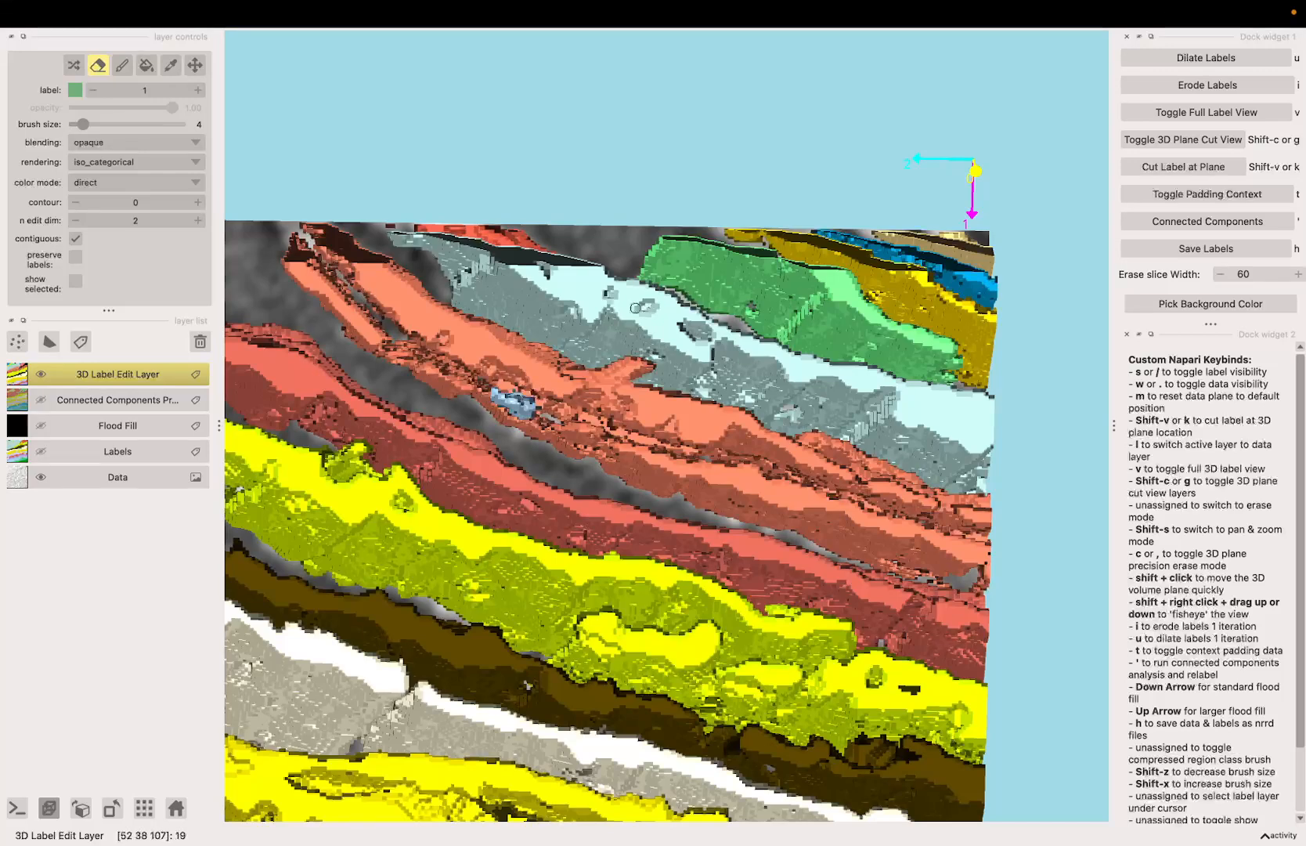
key("space")
left_click_drag(473, 489, 491, 420)
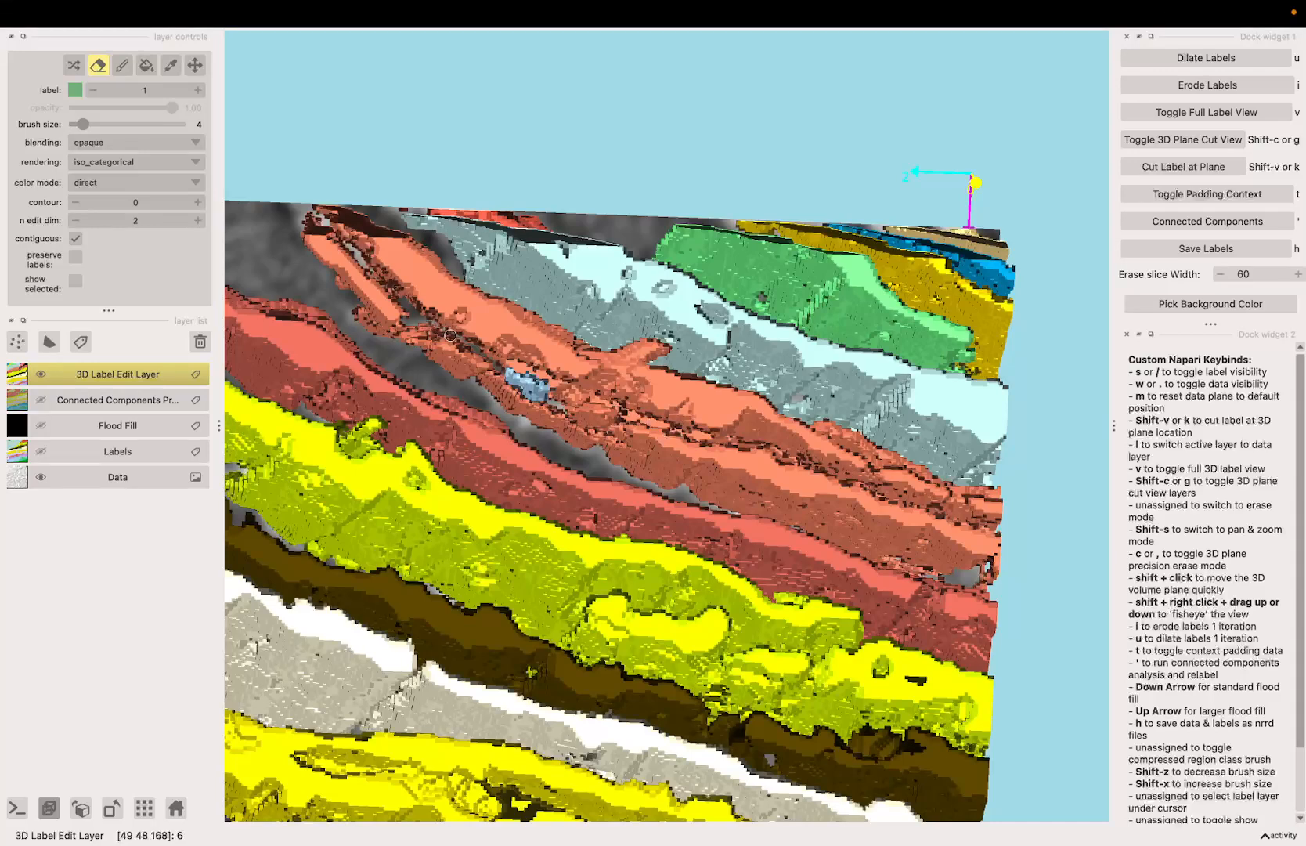
Step: Erase the orange bridges around the small blue patch, where the two orange sheets still touch
key("space")
left_click_drag(538, 376, 674, 491)
scroll(674, 491, "up", 3)
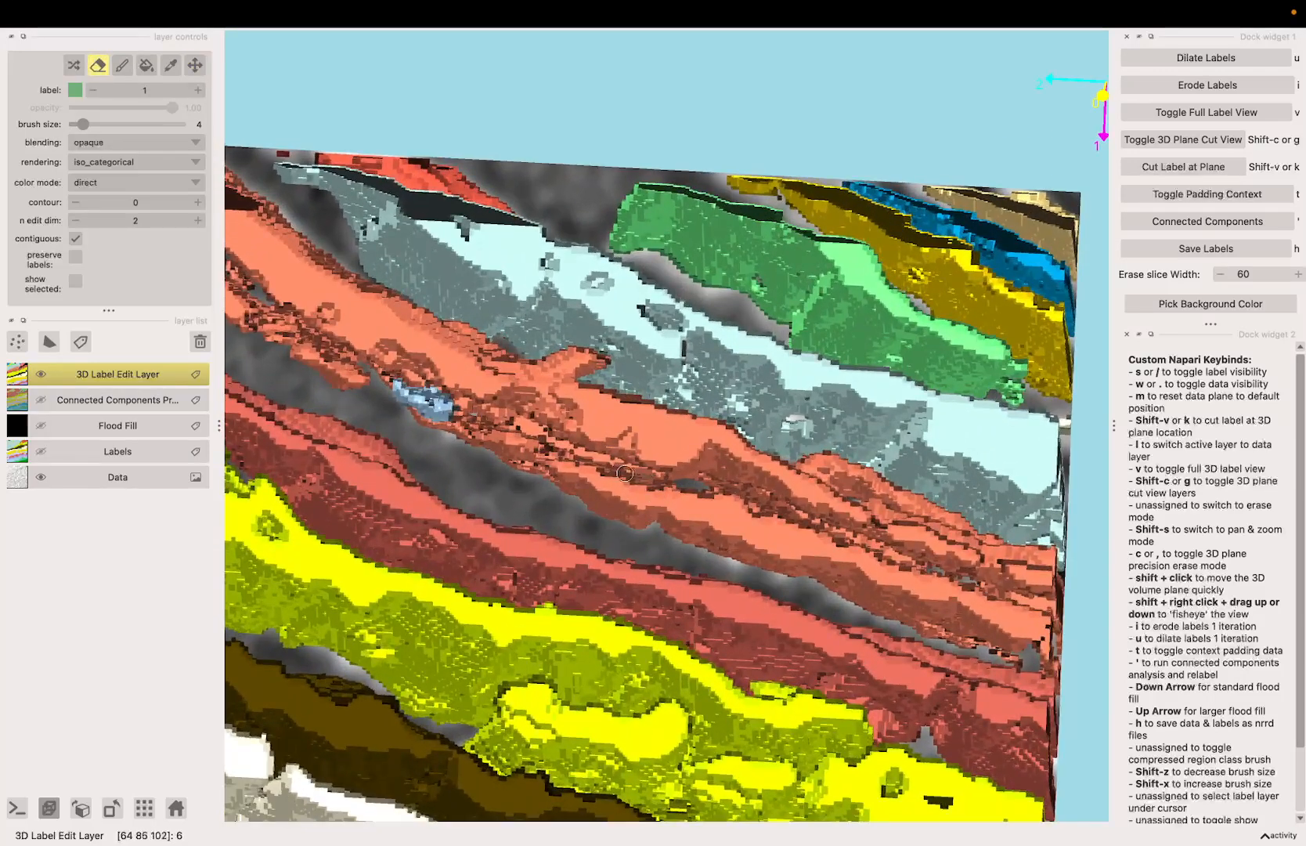
mouse_move(480, 411)
left_mouse_down()
mouse_move(650, 476)
mouse_move(588, 454)
mouse_move(569, 463)
mouse_move(651, 479)
mouse_move(478, 417)
mouse_move(559, 424)
mouse_move(565, 454)
mouse_move(492, 409)
mouse_move(559, 446)
mouse_move(545, 409)
mouse_move(545, 432)
mouse_move(567, 440)
mouse_move(470, 392)
left_mouse_up()
key("space")
key("space")
key("space")
key("space")
key("space")
key("space")
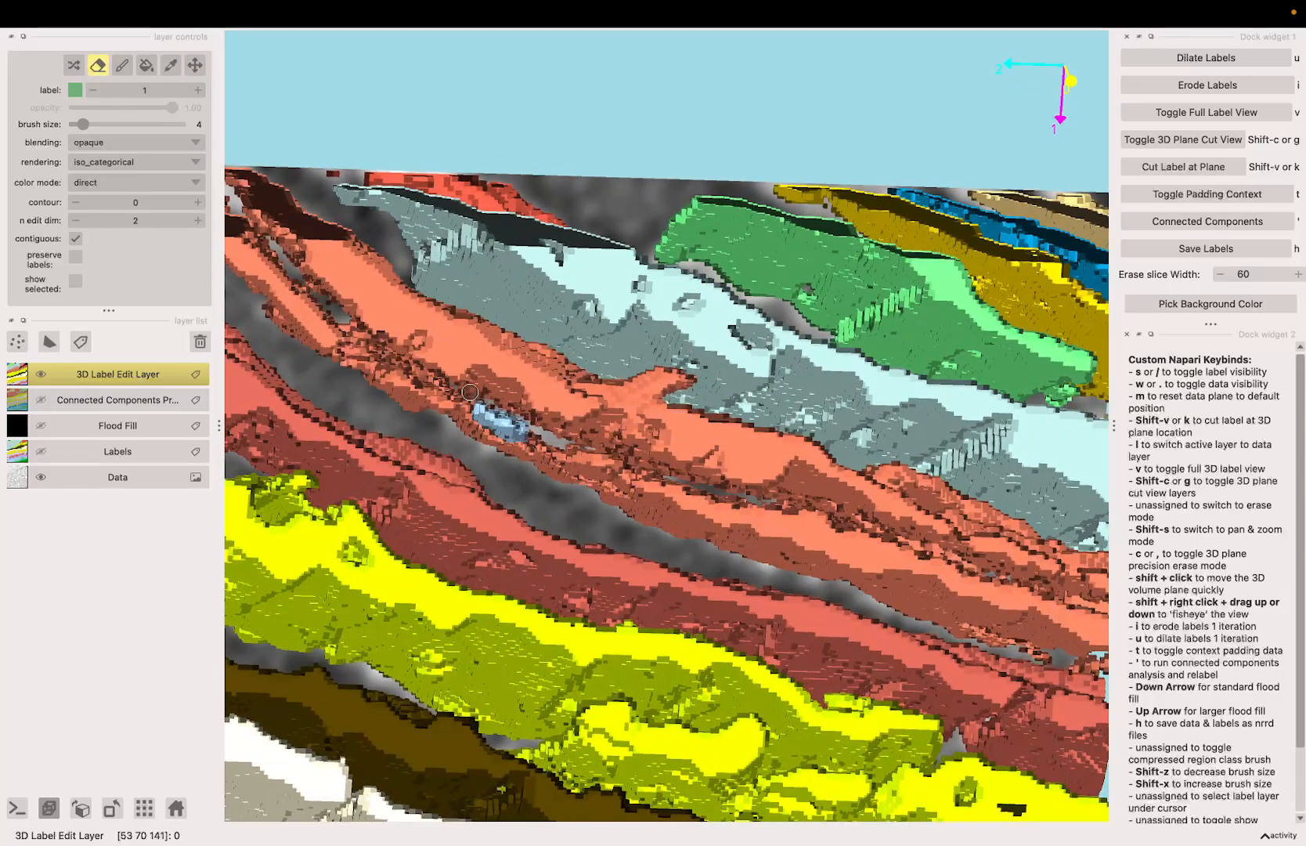
Step: Extend the erased seam between the orange sheets toward the edge of the volume
key("space")
mouse_move(619, 468)
left_mouse_down()
mouse_move(557, 481)
mouse_move(628, 535)
mouse_move(625, 549)
left_mouse_up()
key("c")
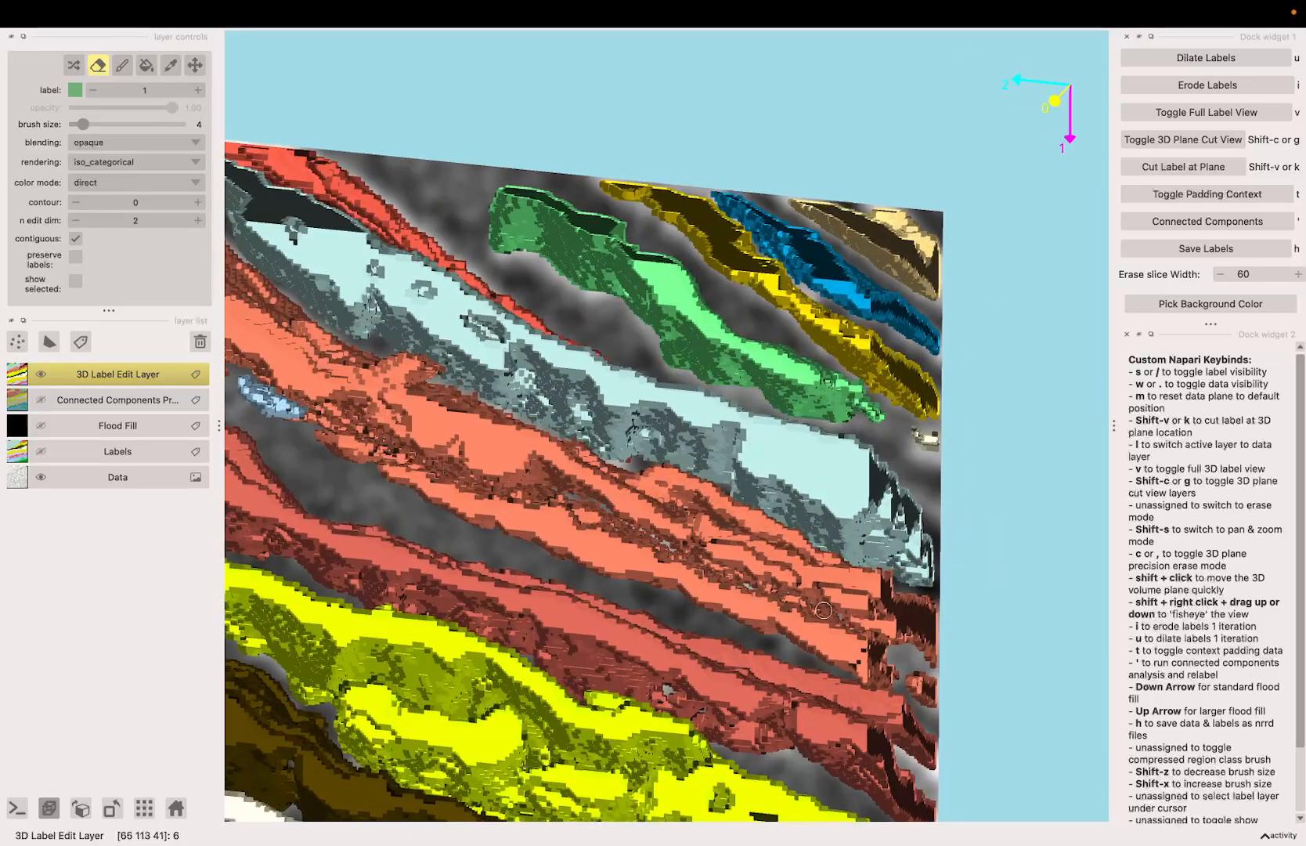
Step: Examine the back of the orange sheets without the scan data and check their connected components
key("space")
mouse_move(823, 611)
left_mouse_down()
mouse_move(562, 519)
mouse_move(502, 479)
mouse_move(740, 423)
mouse_move(707, 382)
left_mouse_up()
key("c")
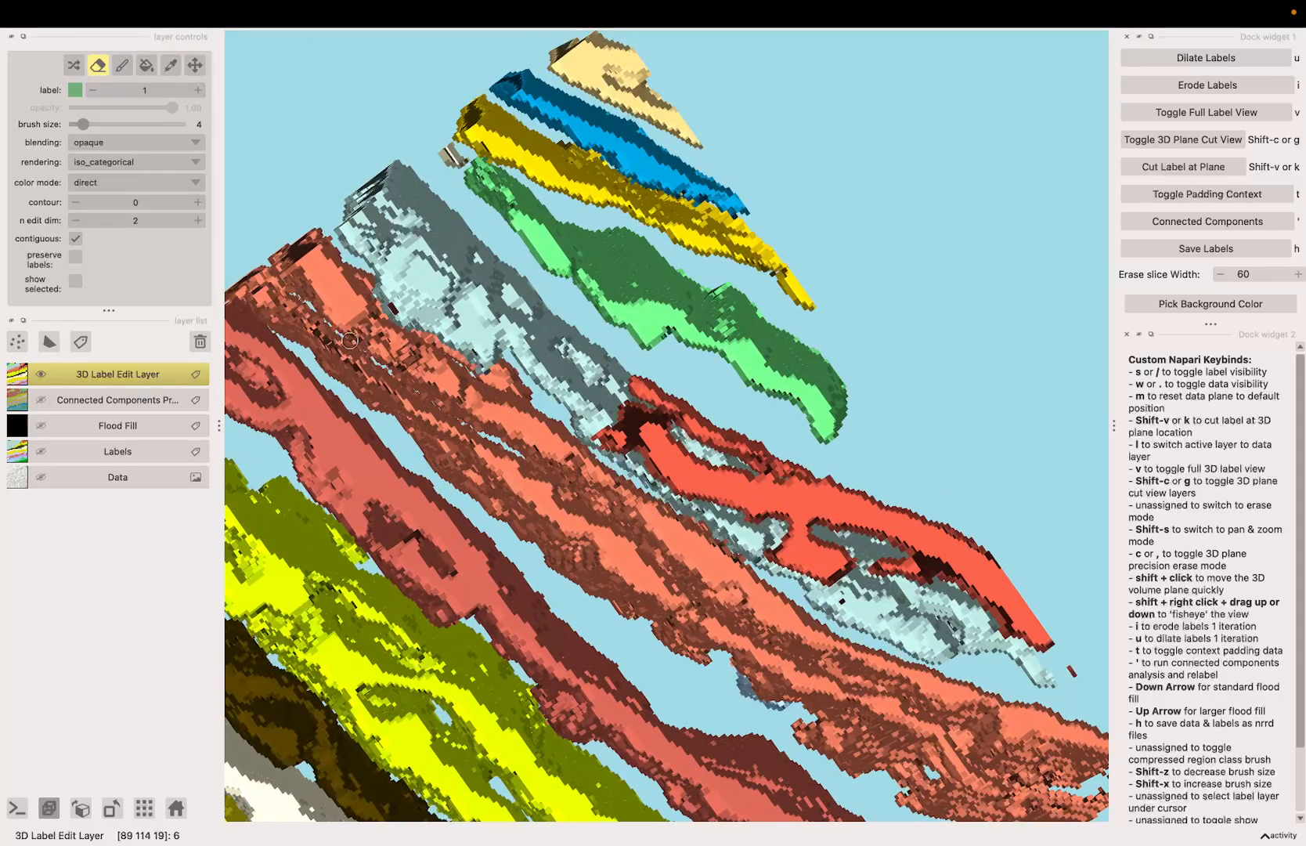
left_click_drag(300, 296, 297, 295)
scroll(538, 502, "down", 1)
key("apostrophe")
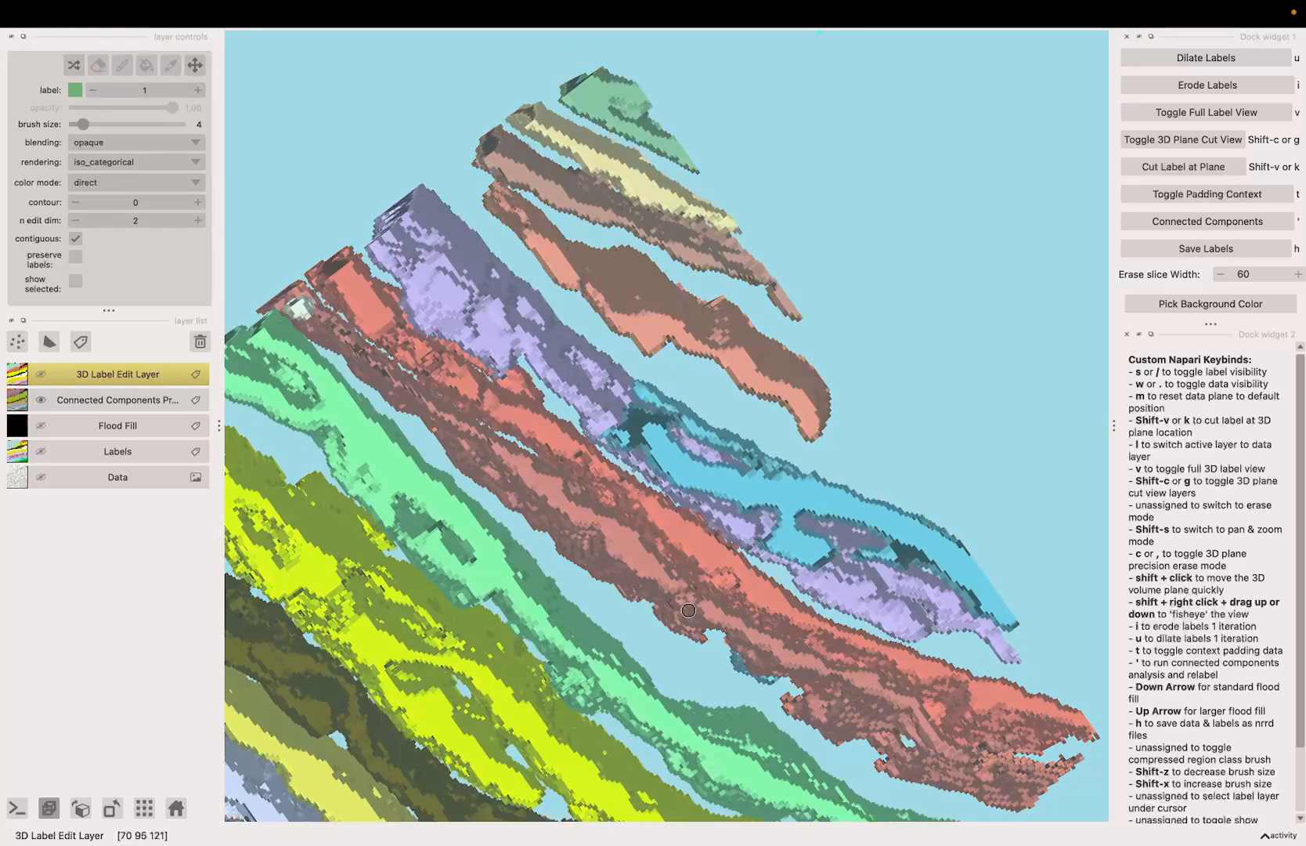
key("apostrophe")
Step: Erase the bridges along the seam on the back side of the orange sheets
left_click_drag(693, 596, 672, 600)
key("c")
scroll(493, 416, "up", 4)
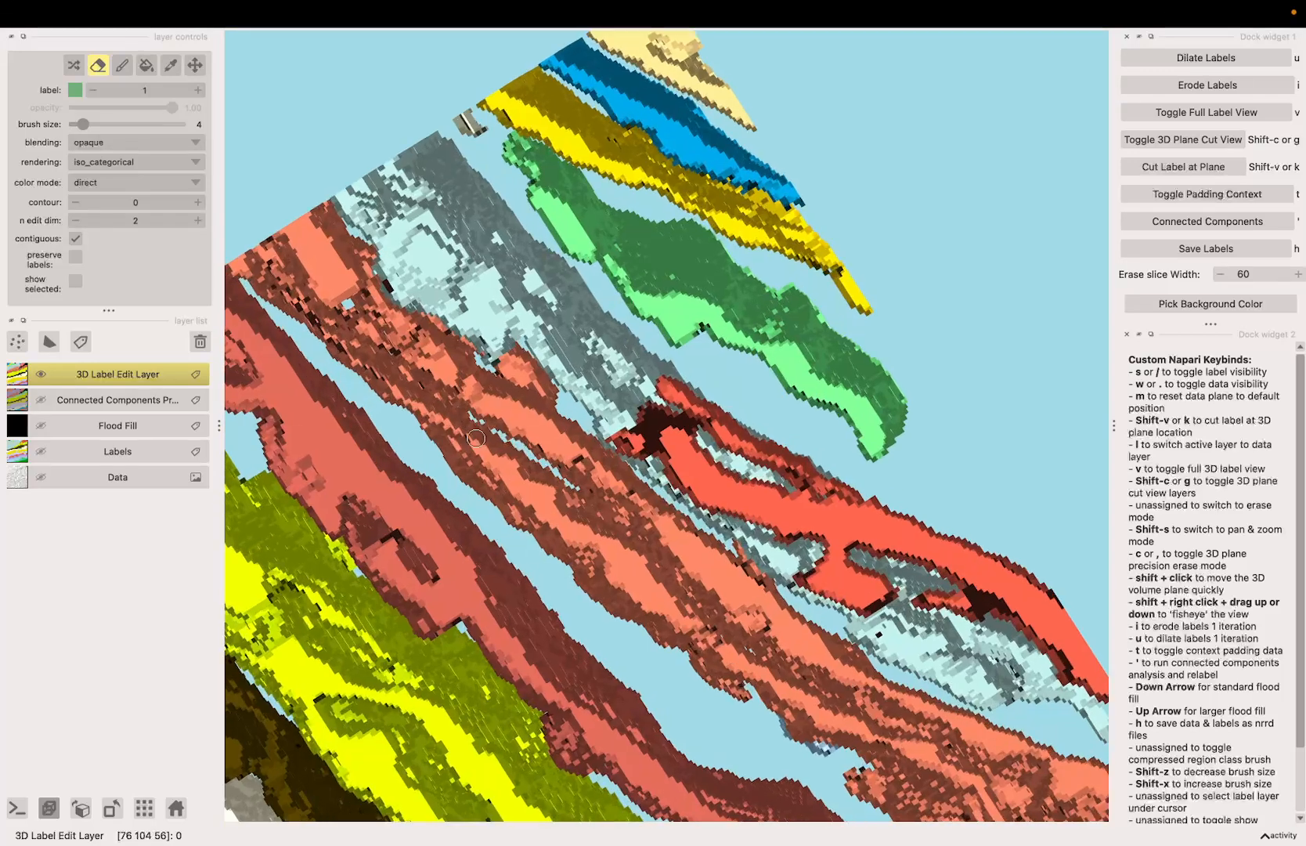
key("c")
left_click_drag(457, 465, 612, 542, "shift")
scroll(611, 542, "up", 1)
key("c")
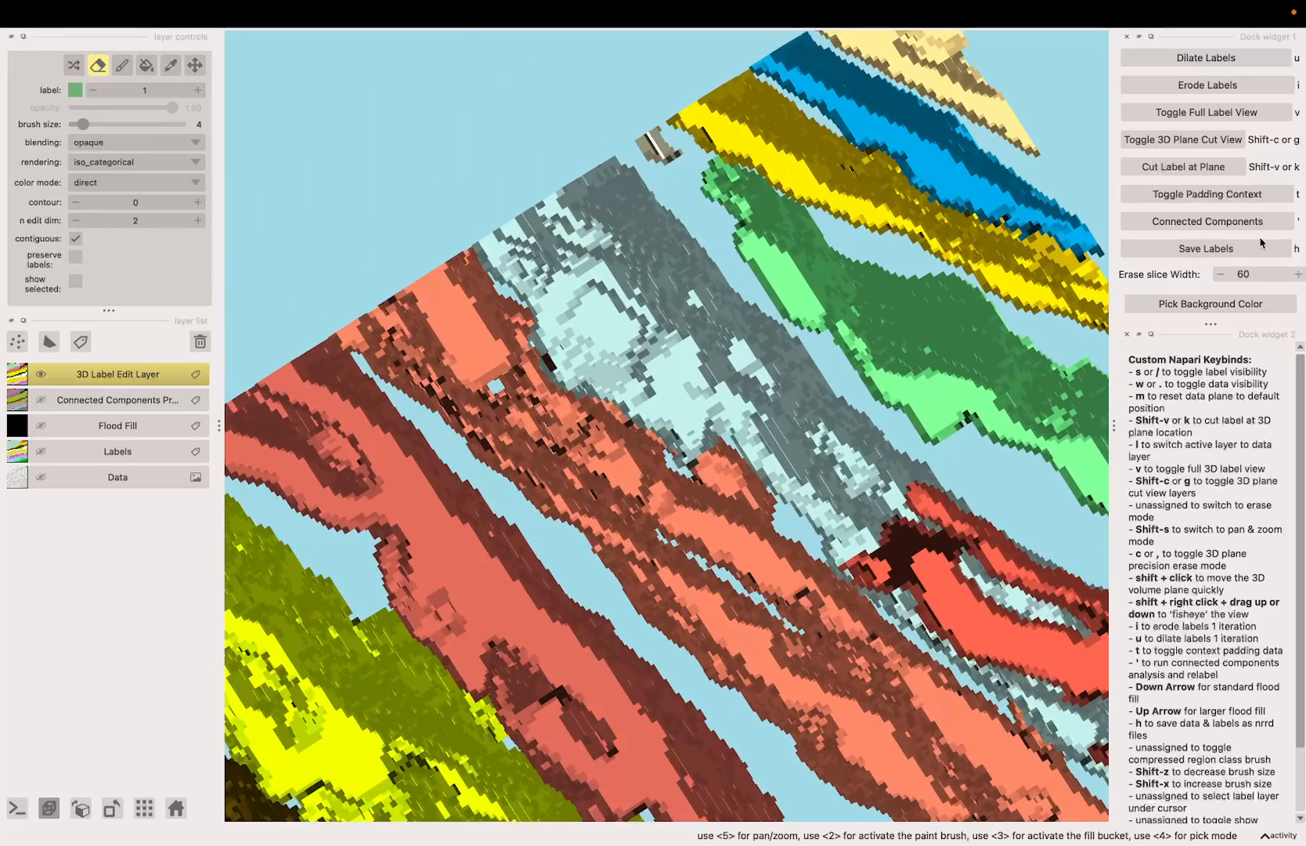
Step: Compare the labels with the scan data and set the erase slice width to 40
key("w")
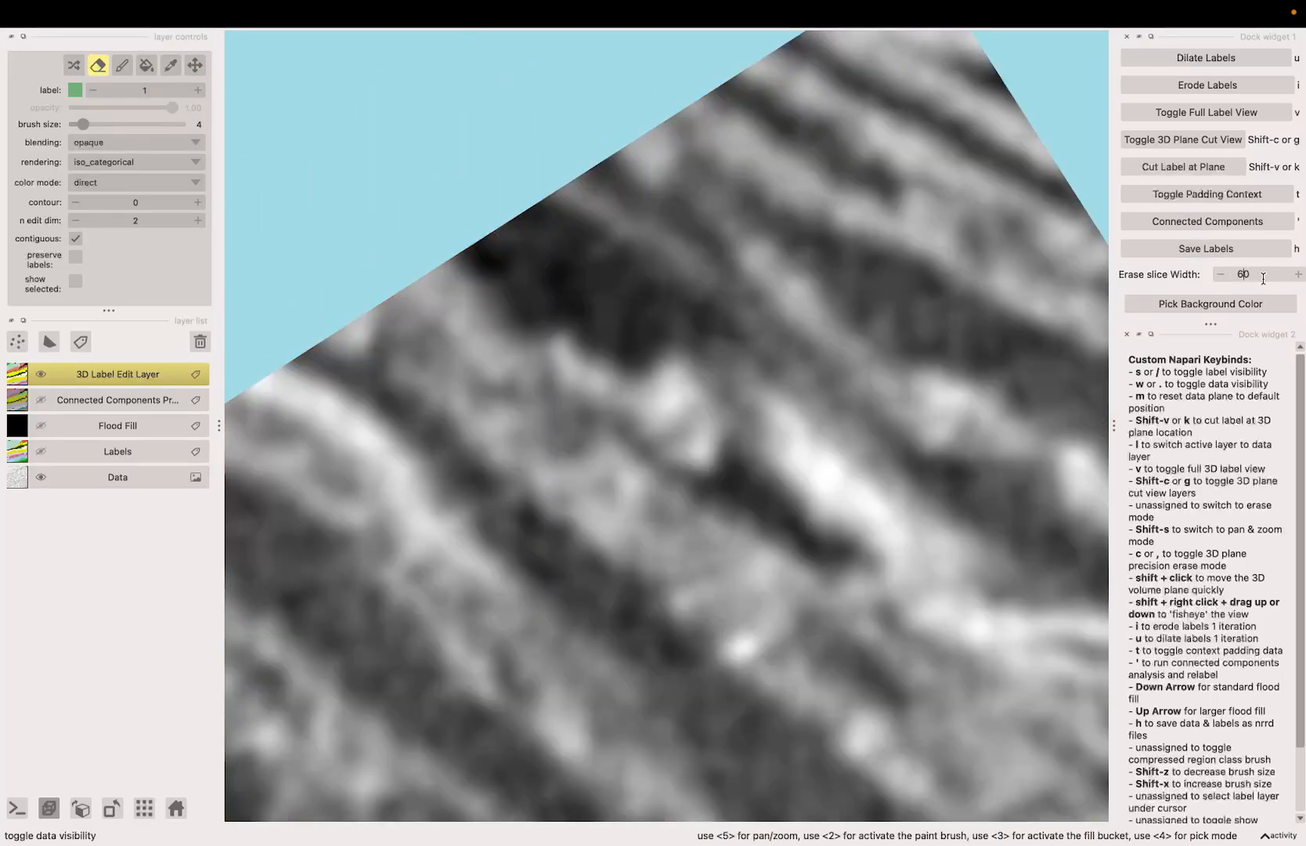
scroll(738, 504, "down", 3)
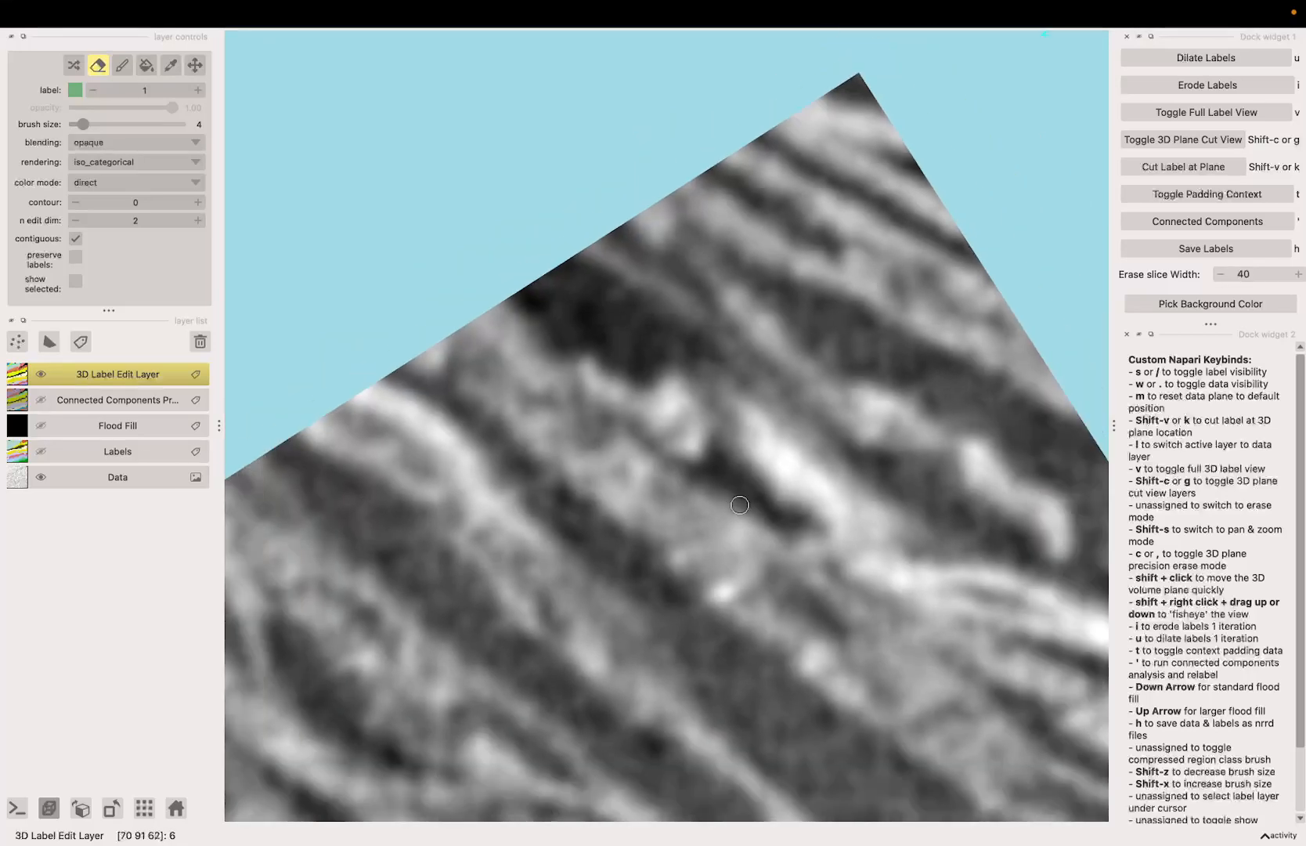
key("w")
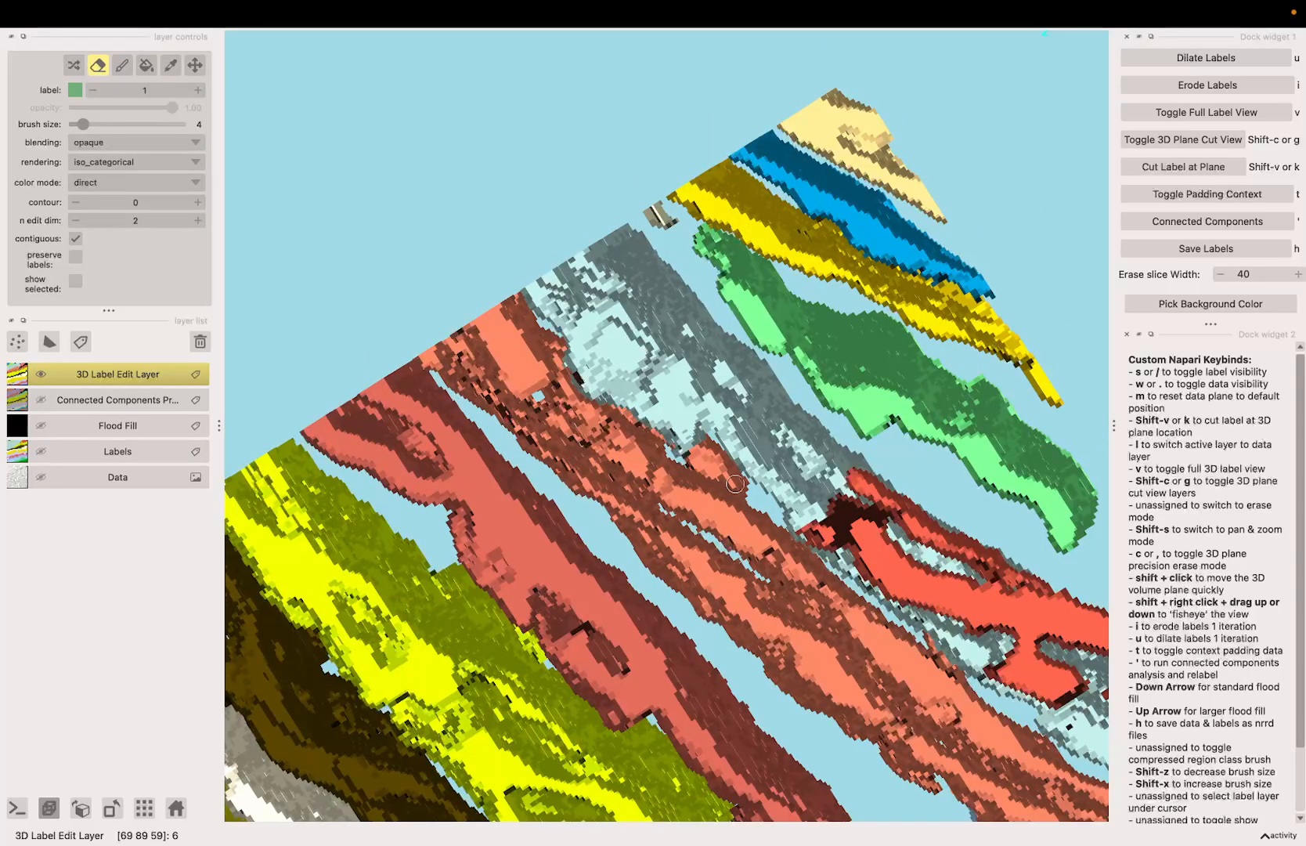
Step: Erase further along the orange sheets' seam with the labels cut at the data plane, and return to the full label view
key("w")
key("k")
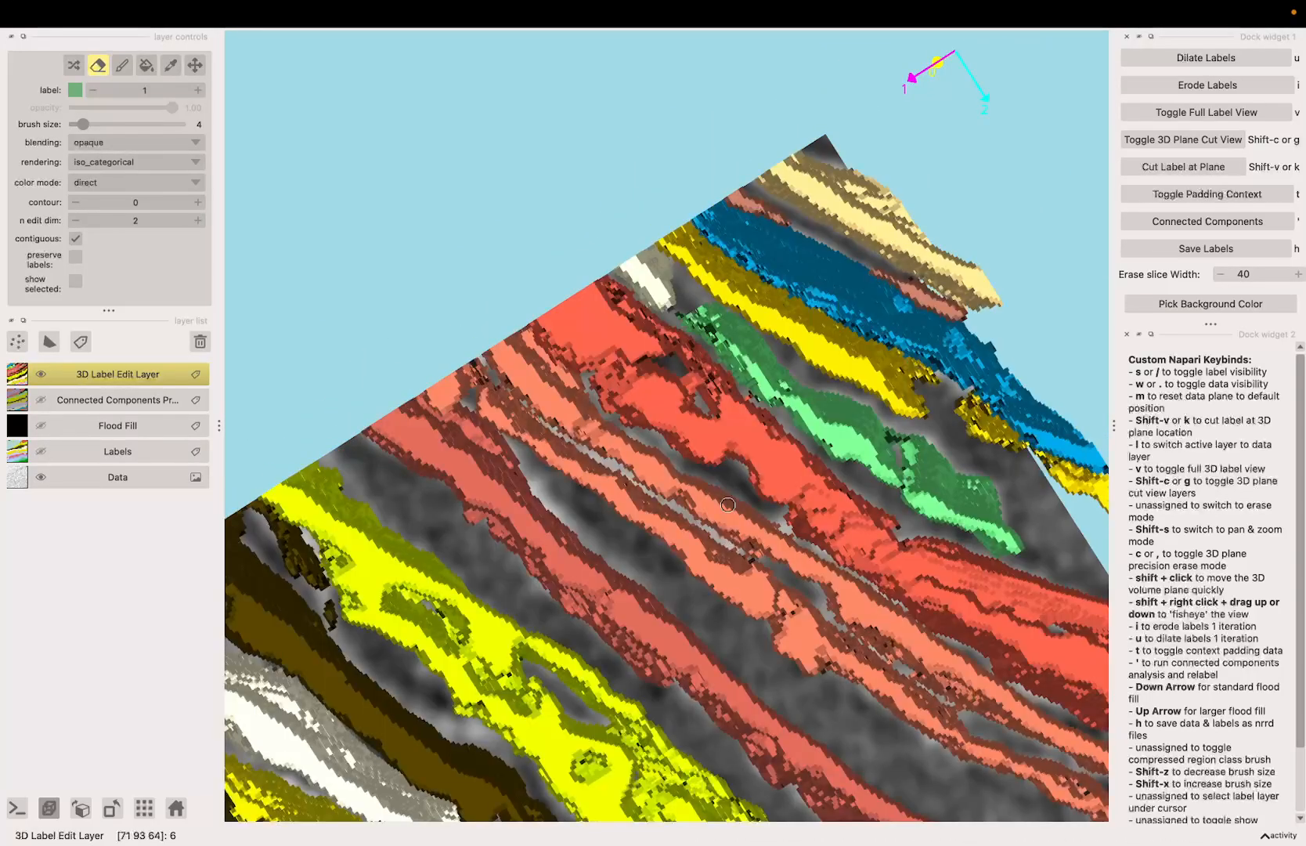
key("v")
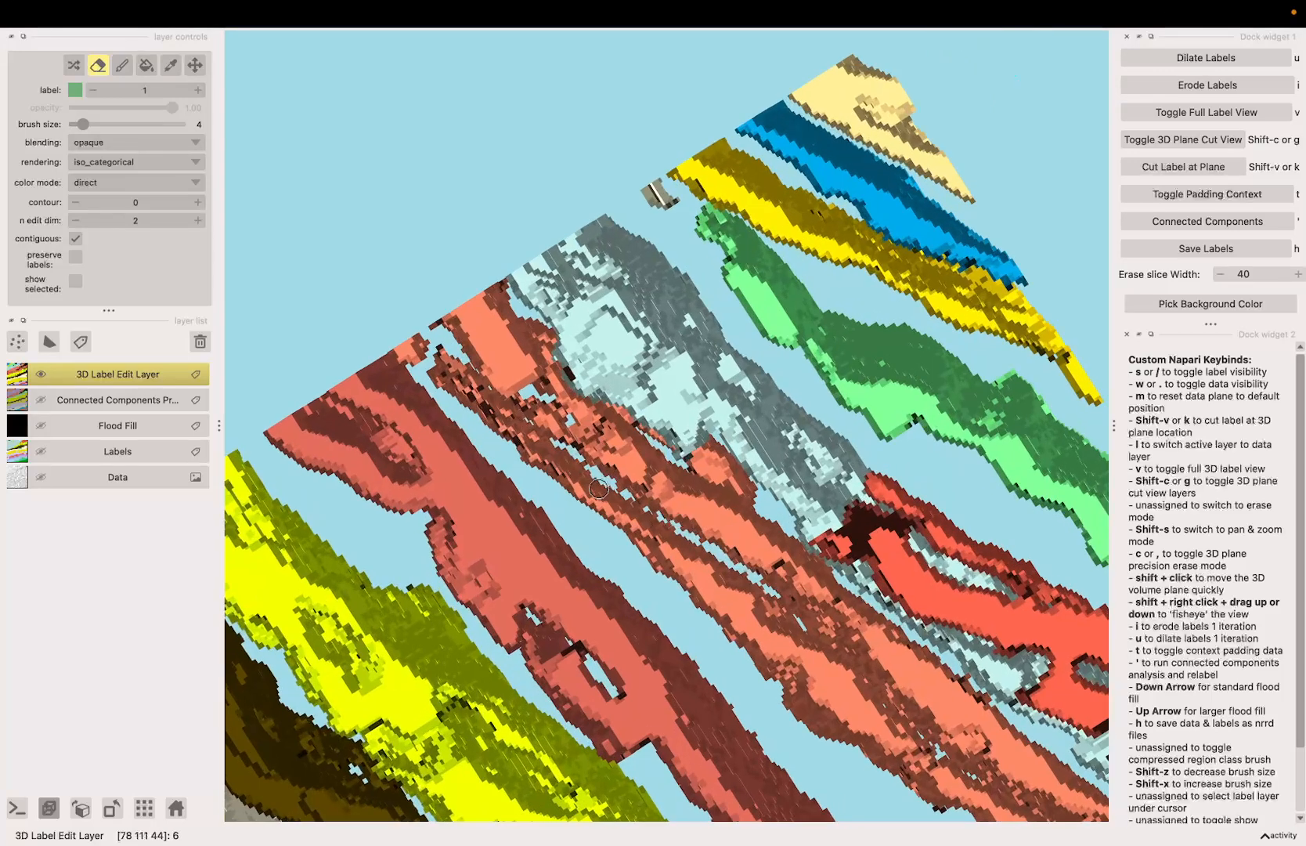
Step: Erase the remaining bridges along the orange sheets' seam toward their far end and set the erase slice width to 60
key("space")
left_click_drag(577, 458, 540, 436)
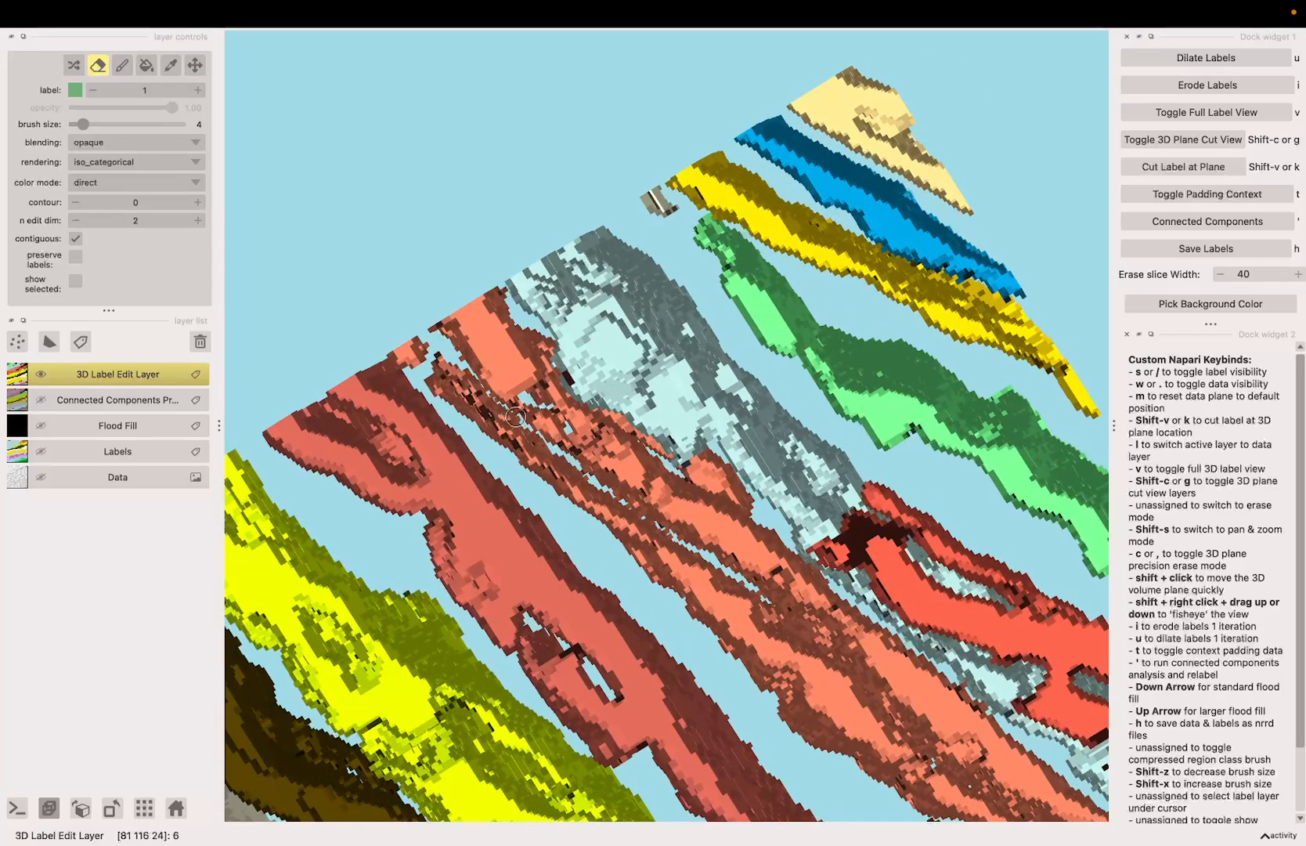
key("space")
mouse_move(814, 690)
left_mouse_down("shift")
mouse_move(653, 582)
mouse_move(631, 607)
left_mouse_up("shift")
key("space")
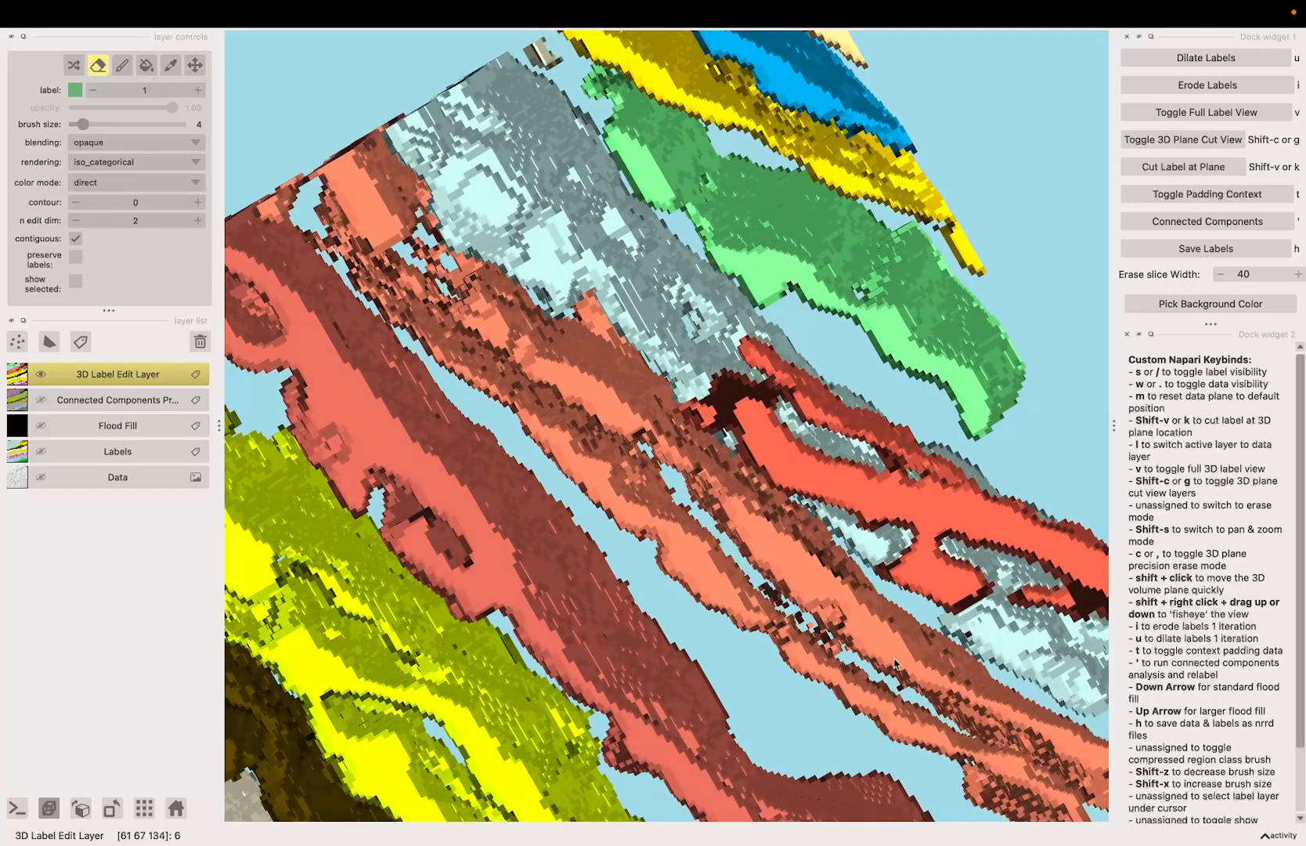
key("space")
mouse_move(895, 664)
left_mouse_down()
mouse_move(889, 619)
mouse_move(764, 513)
mouse_move(843, 660)
mouse_move(821, 661)
left_mouse_up()
key("c")
key("apostrophe")
scroll(823, 666, "down", 3)
key("apostrophe")
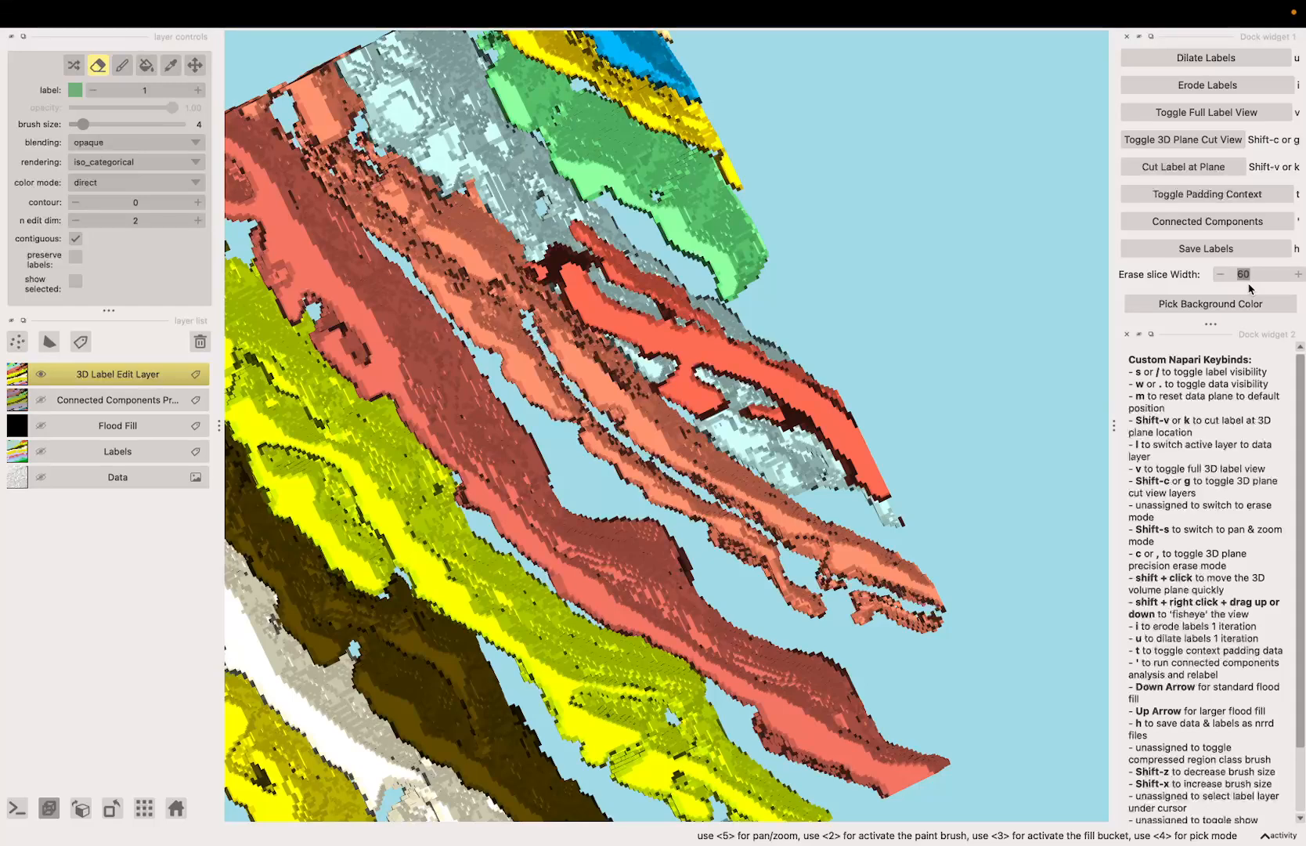
Step: Compare the orange sheets with the scan data and preview their connected components
key("w")
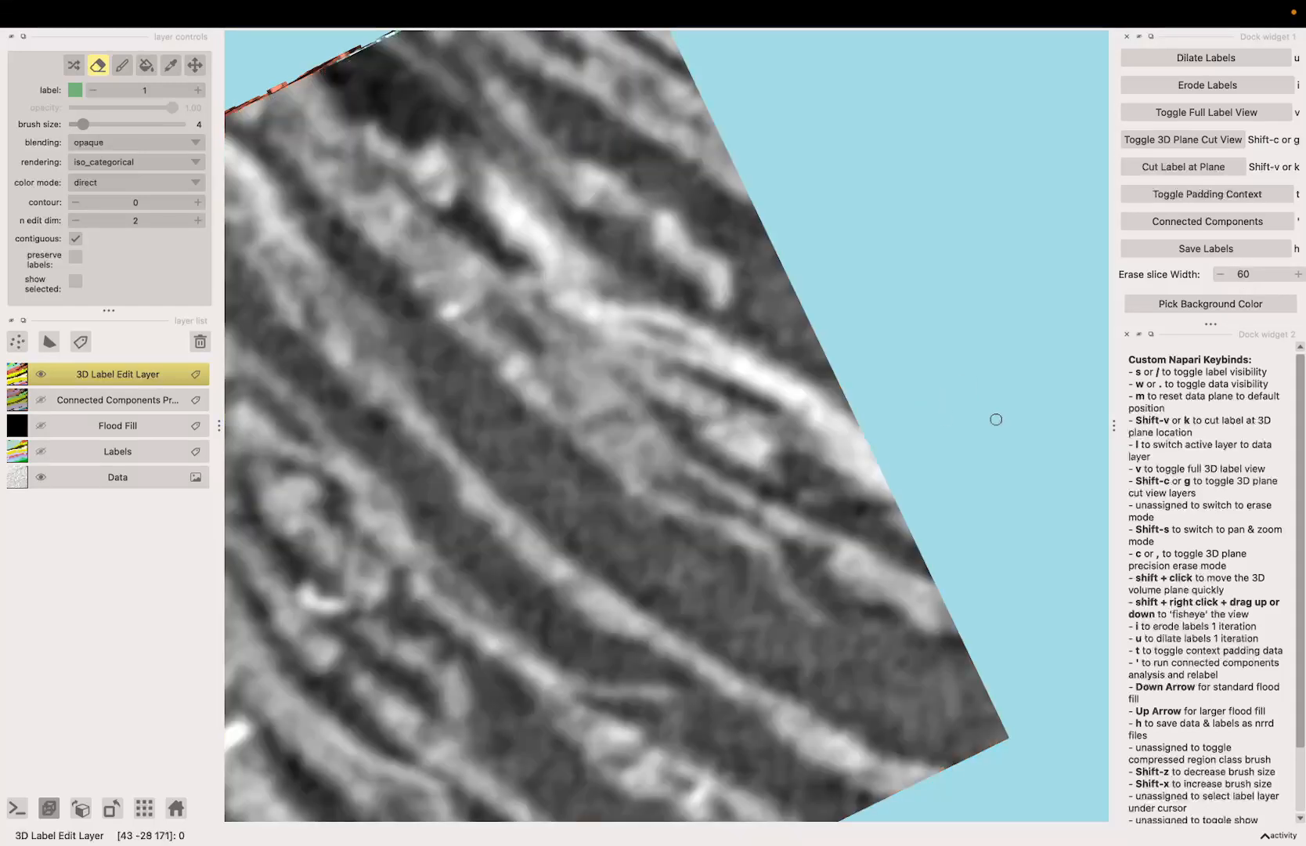
key("s")
key("s")
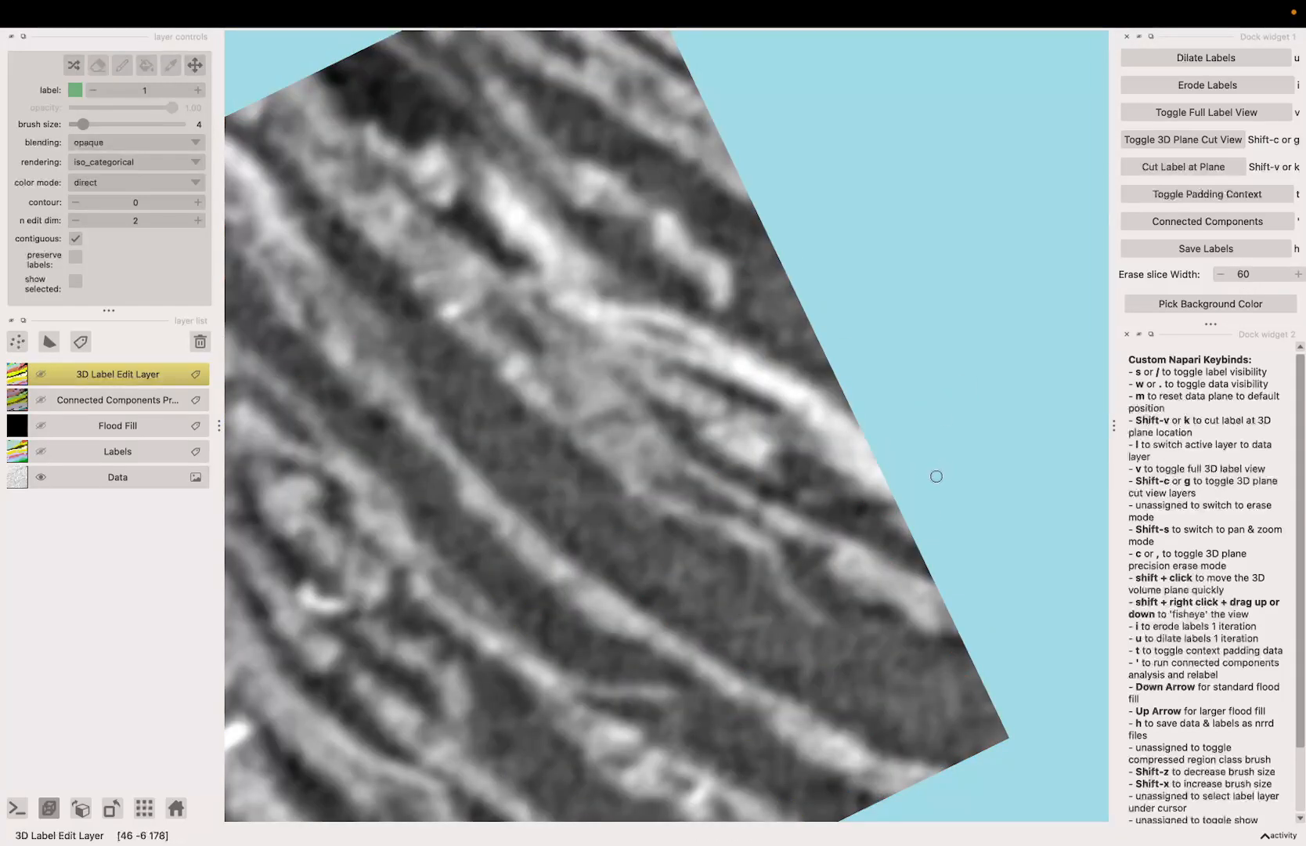
key("w")
key("s")
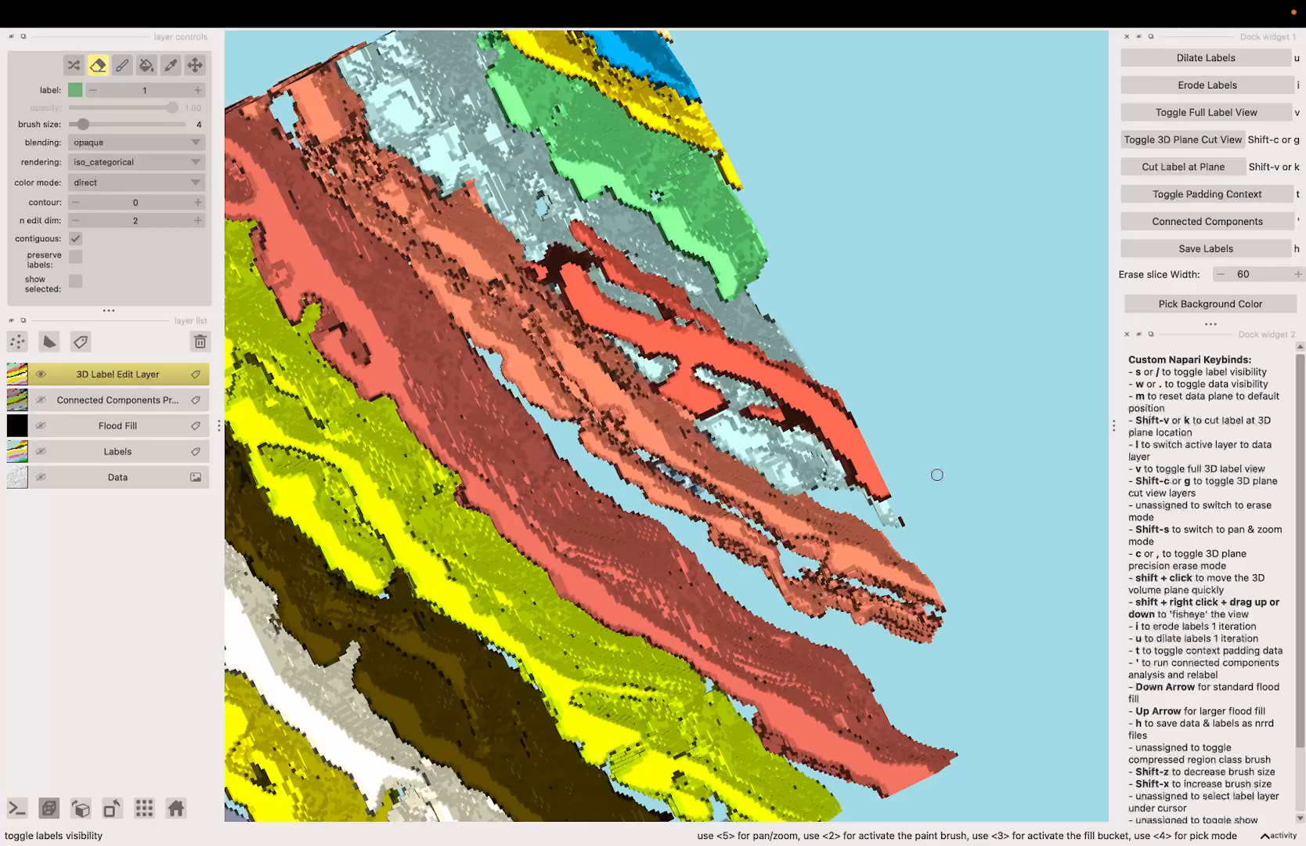
key("apostrophe")
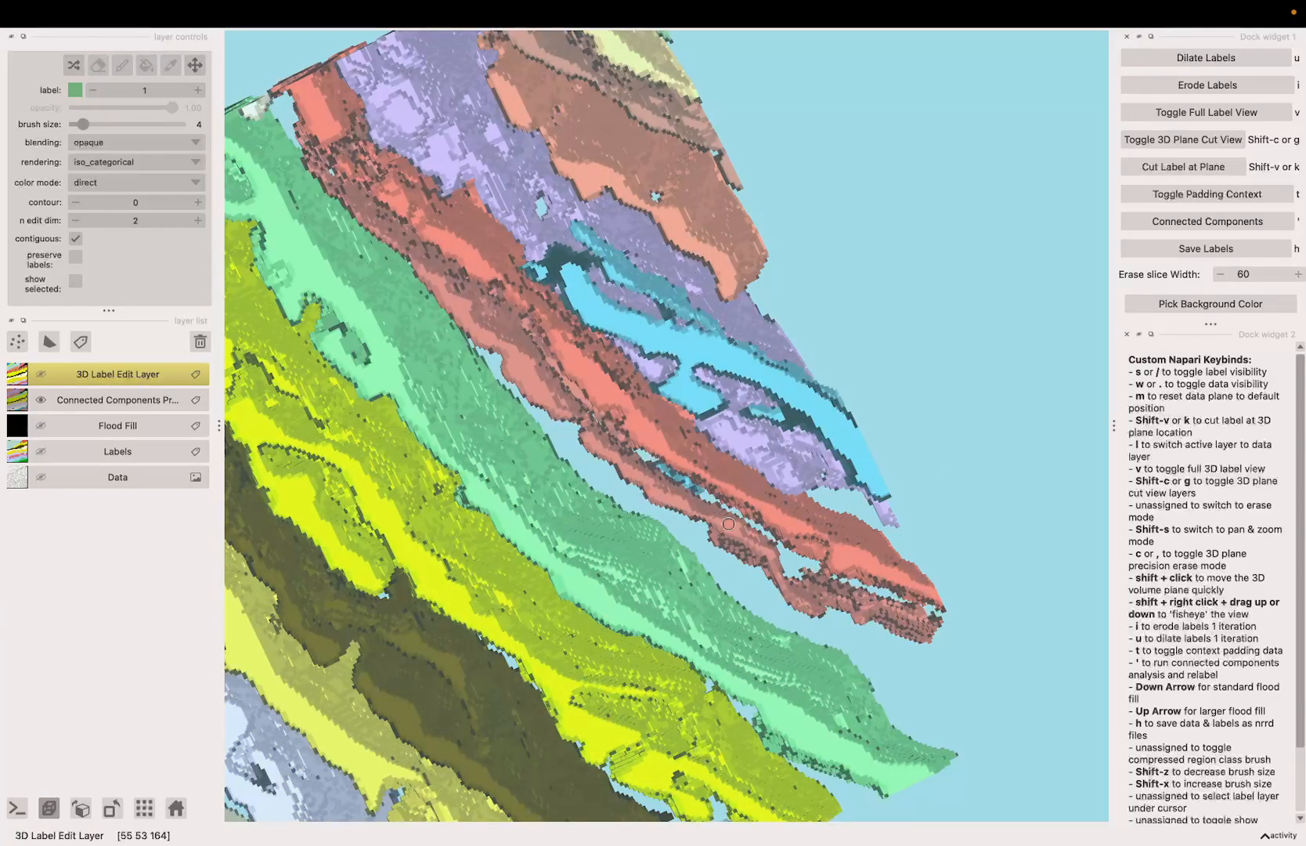
key("apostrophe")
Step: Show the scan data with the whole label volume and cut the labels at the data plane
scroll(729, 524, "down", 5)
key("c")
key("w")
mouse_move(729, 523)
left_mouse_down()
mouse_move(767, 615)
mouse_move(906, 709)
left_mouse_up()
scroll(876, 683, "down", 3)
key("c")
key("k")
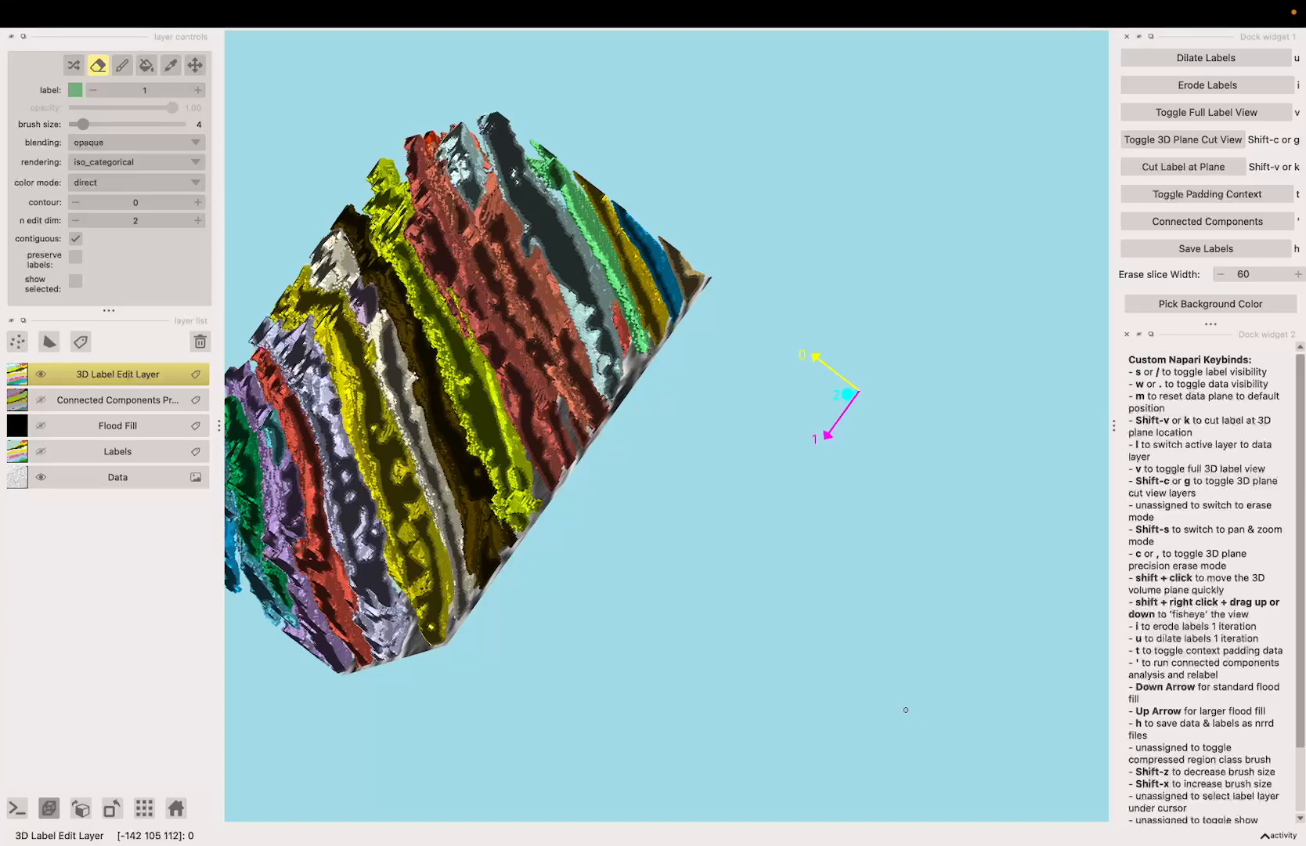
Step: Move the data plane outward through the volume and cut the labels at its new location
key("apostrophe")
key("apostrophe")
key("w")
key("w")
left_click(591, 396)
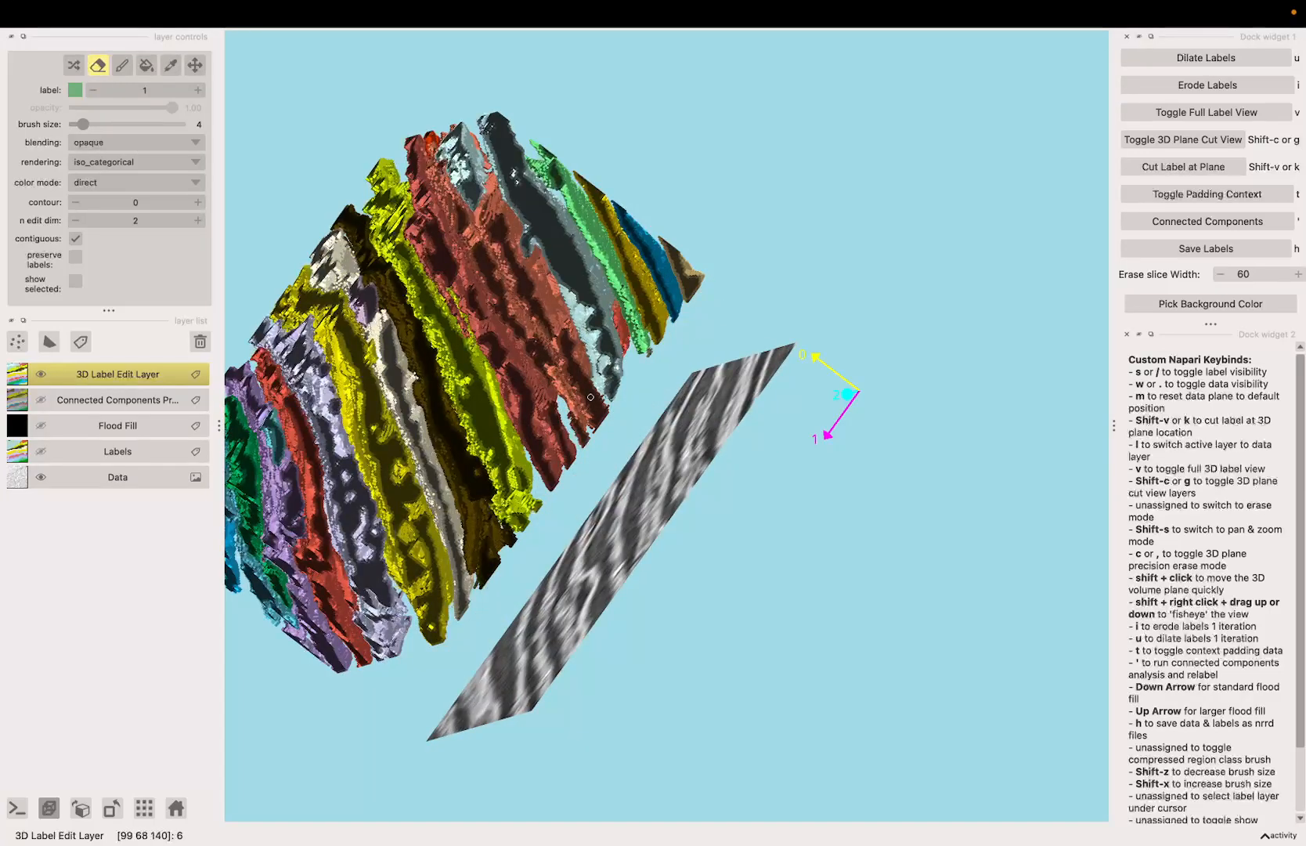
key("Left")
key("k")
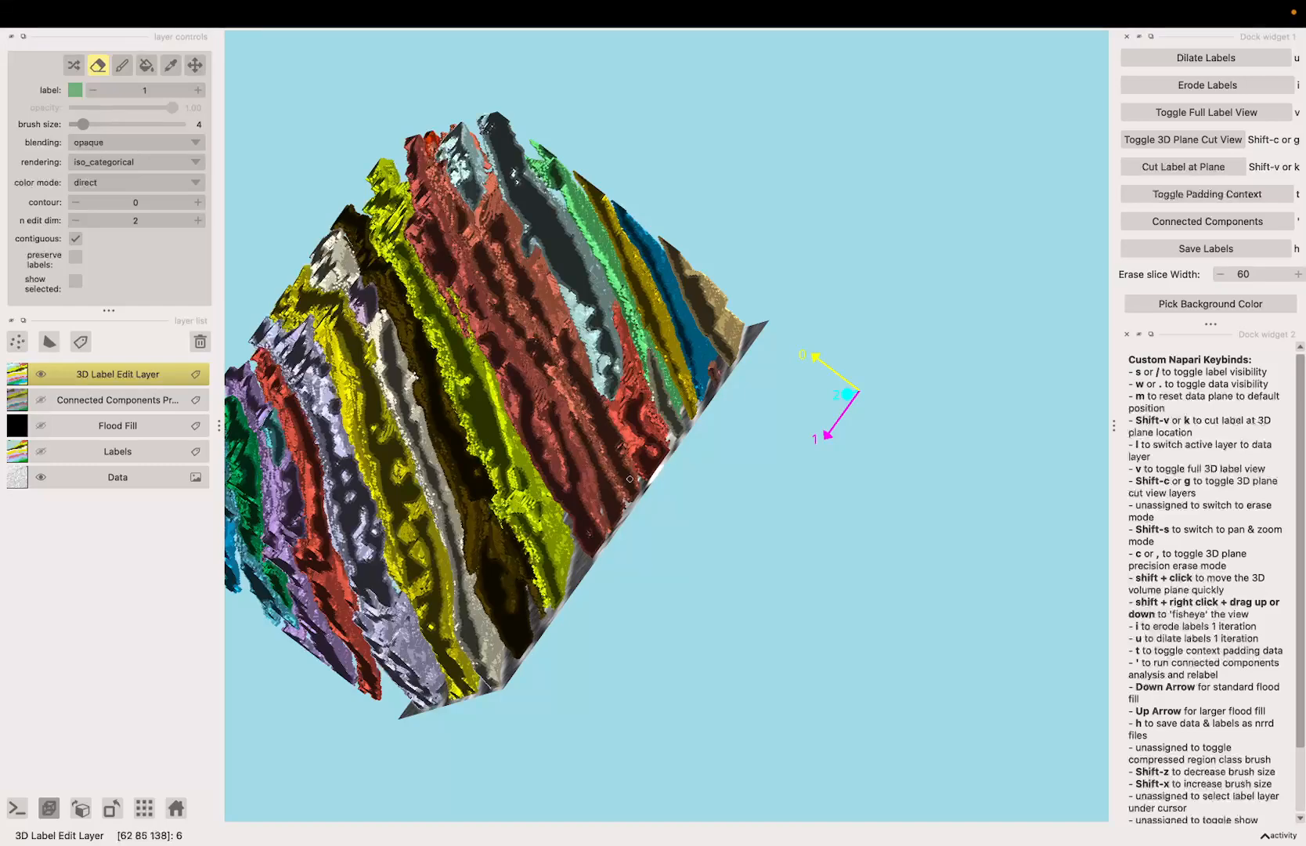
Step: Preview the connected components from the sheets' other side, shift the data plane further outward and cut the labels there
key("shift+s")
mouse_move(622, 552)
left_mouse_down()
mouse_move(644, 605)
mouse_move(509, 322)
left_mouse_up()
key("shift+s")
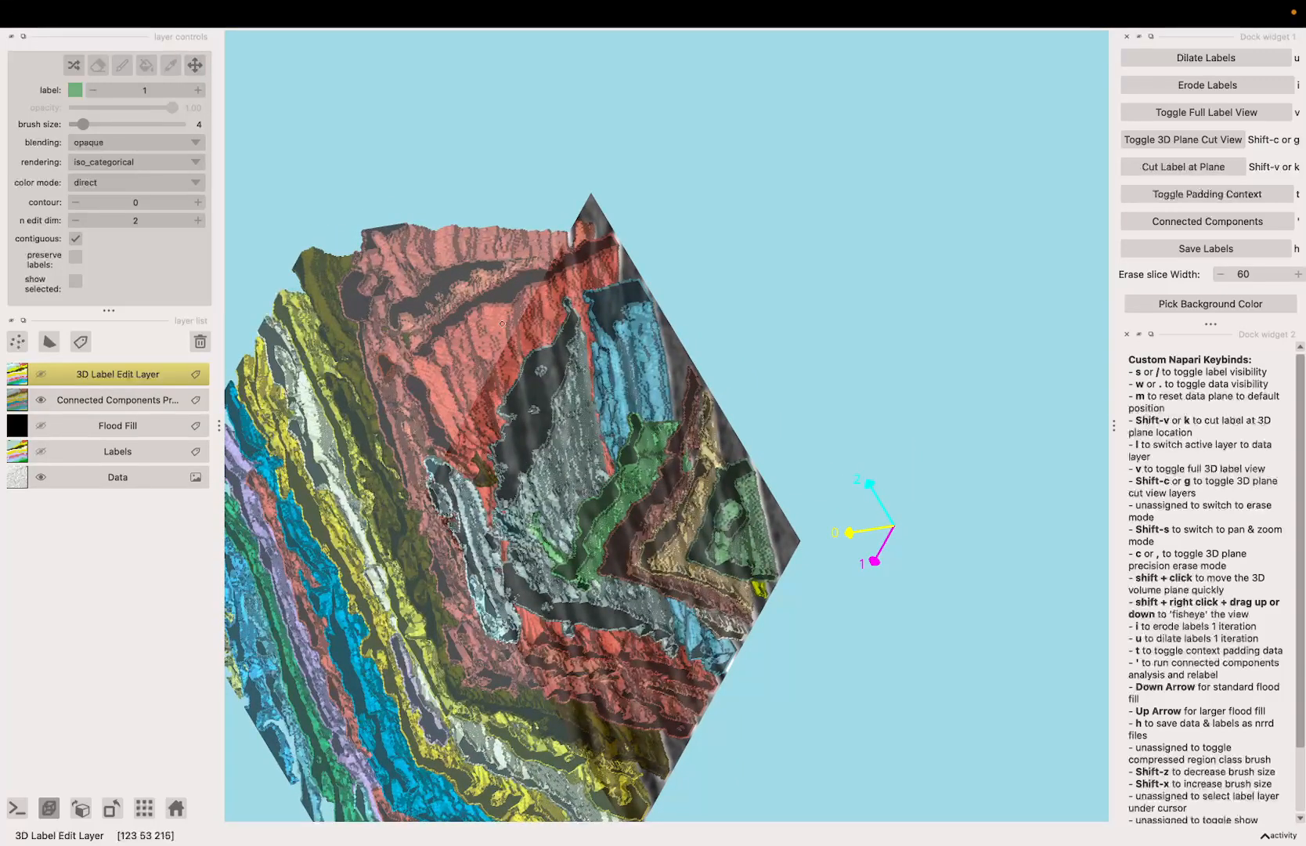
key("apostrophe")
key("Right")
key("Left")
key("Left")
key("Left")
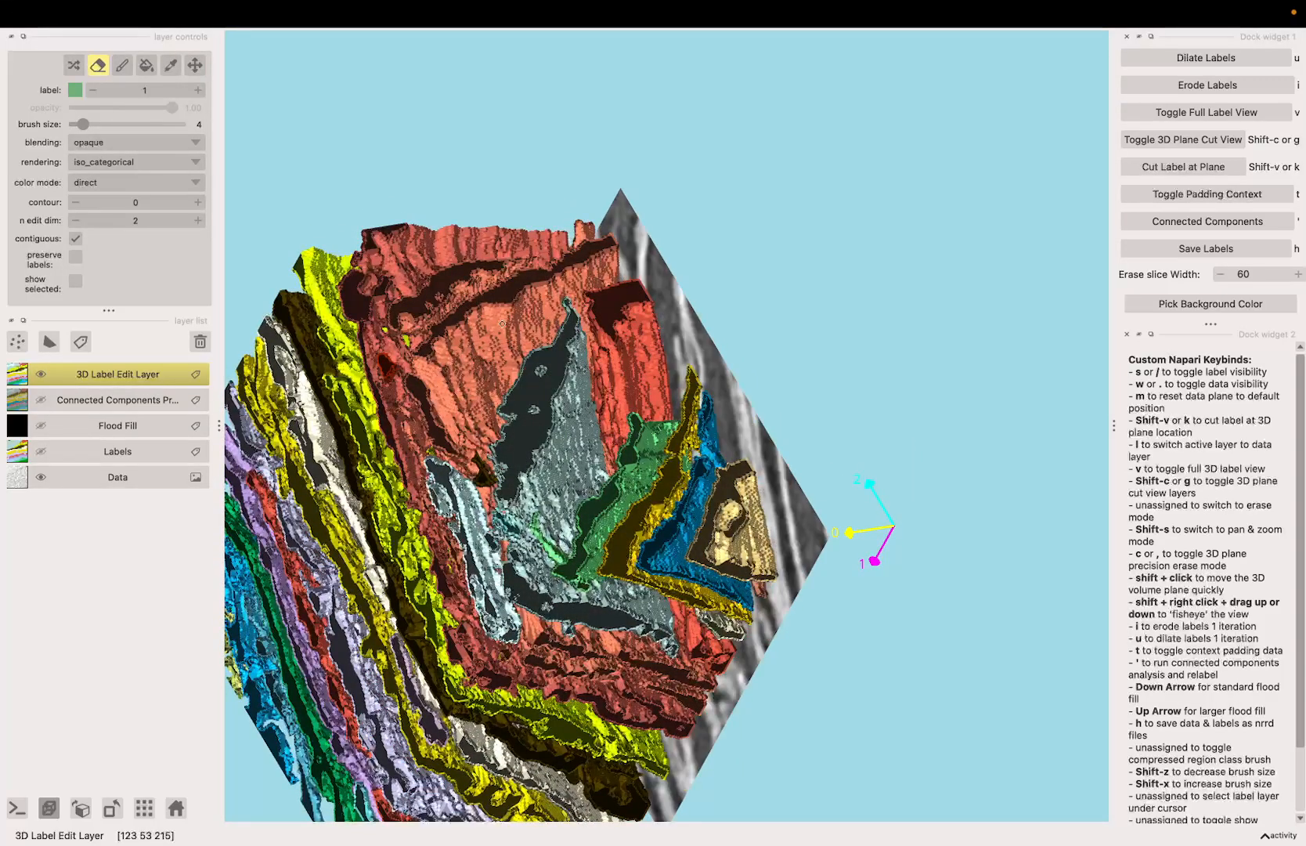
key("k")
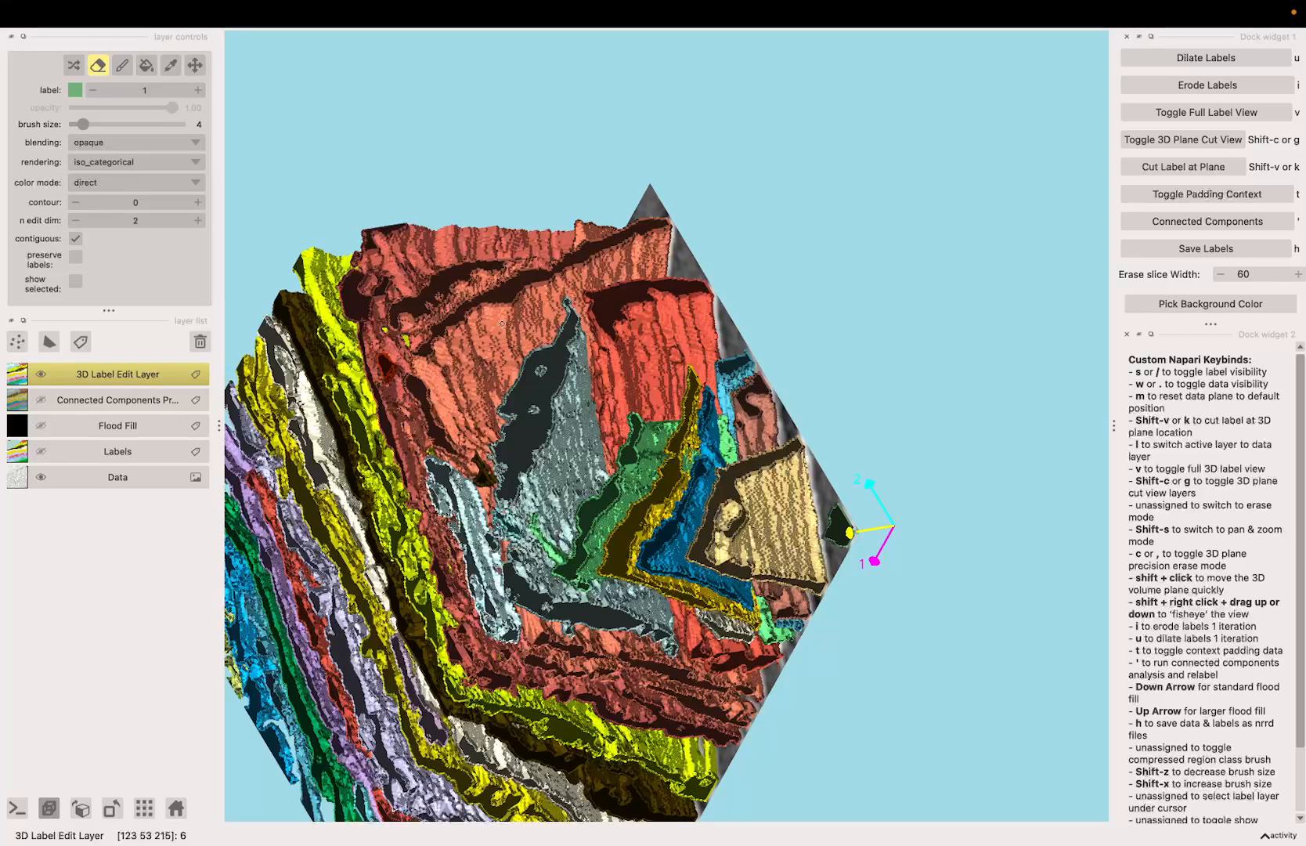
Step: Run the connected components analysis to relabel the separated sheets and accept its confirmation
key("apostrophe")
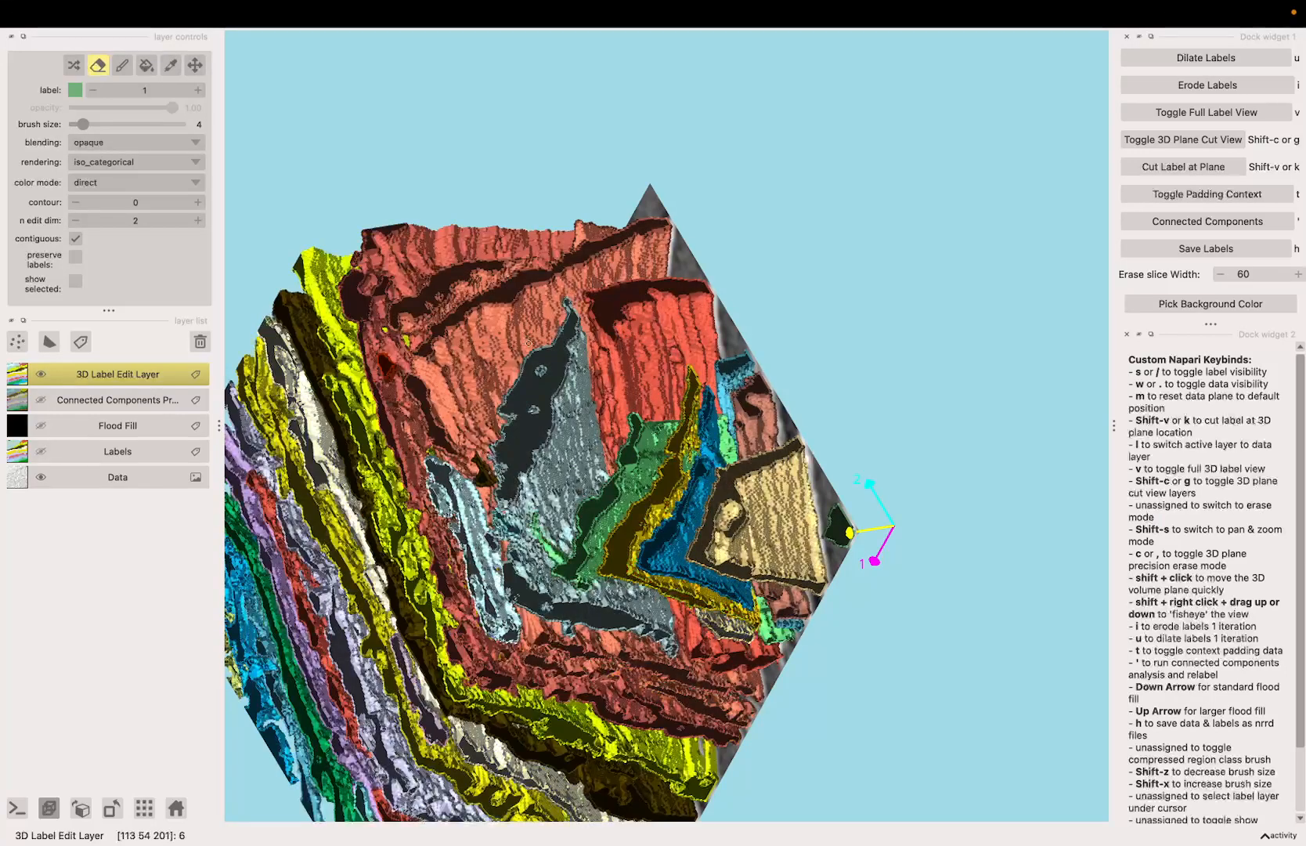
left_click(1189, 223)
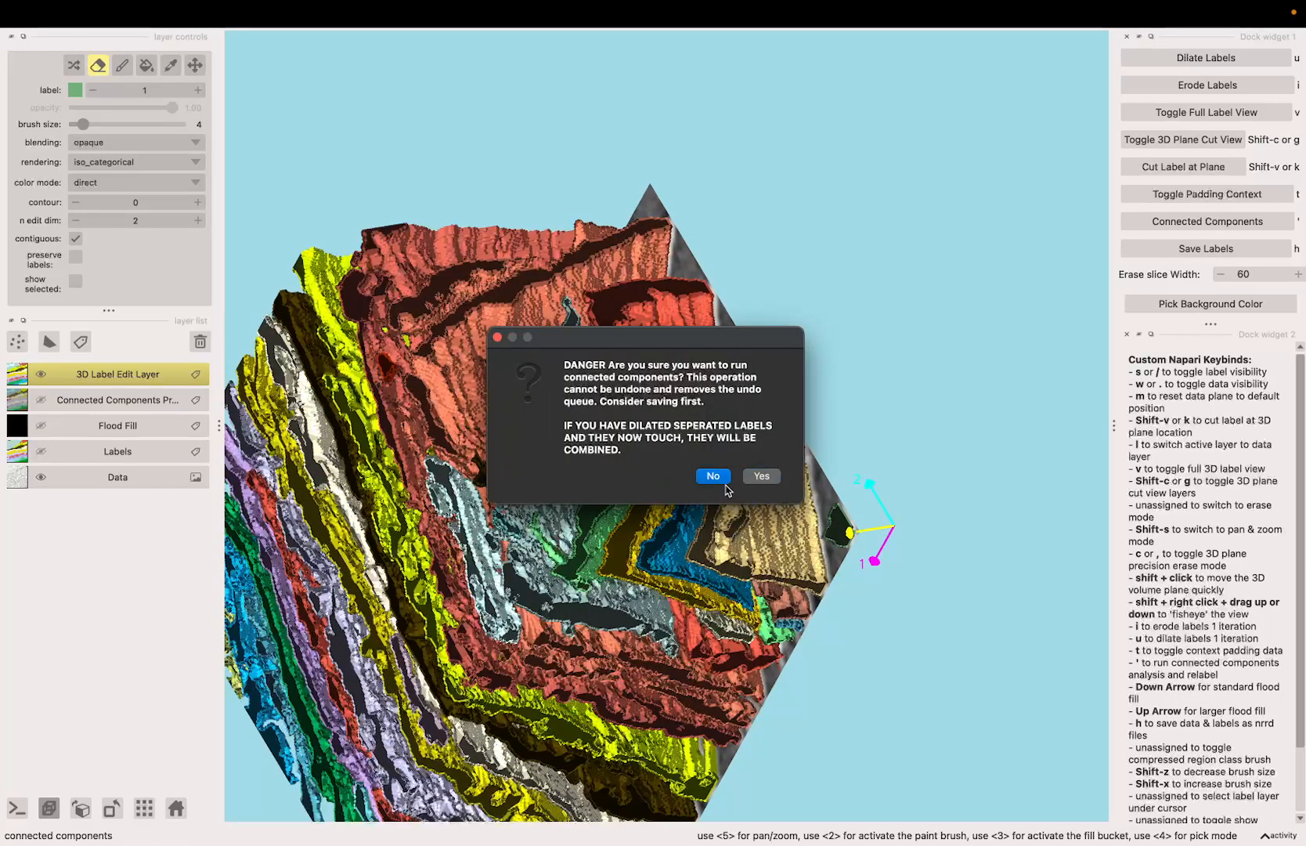
left_click(758, 473)
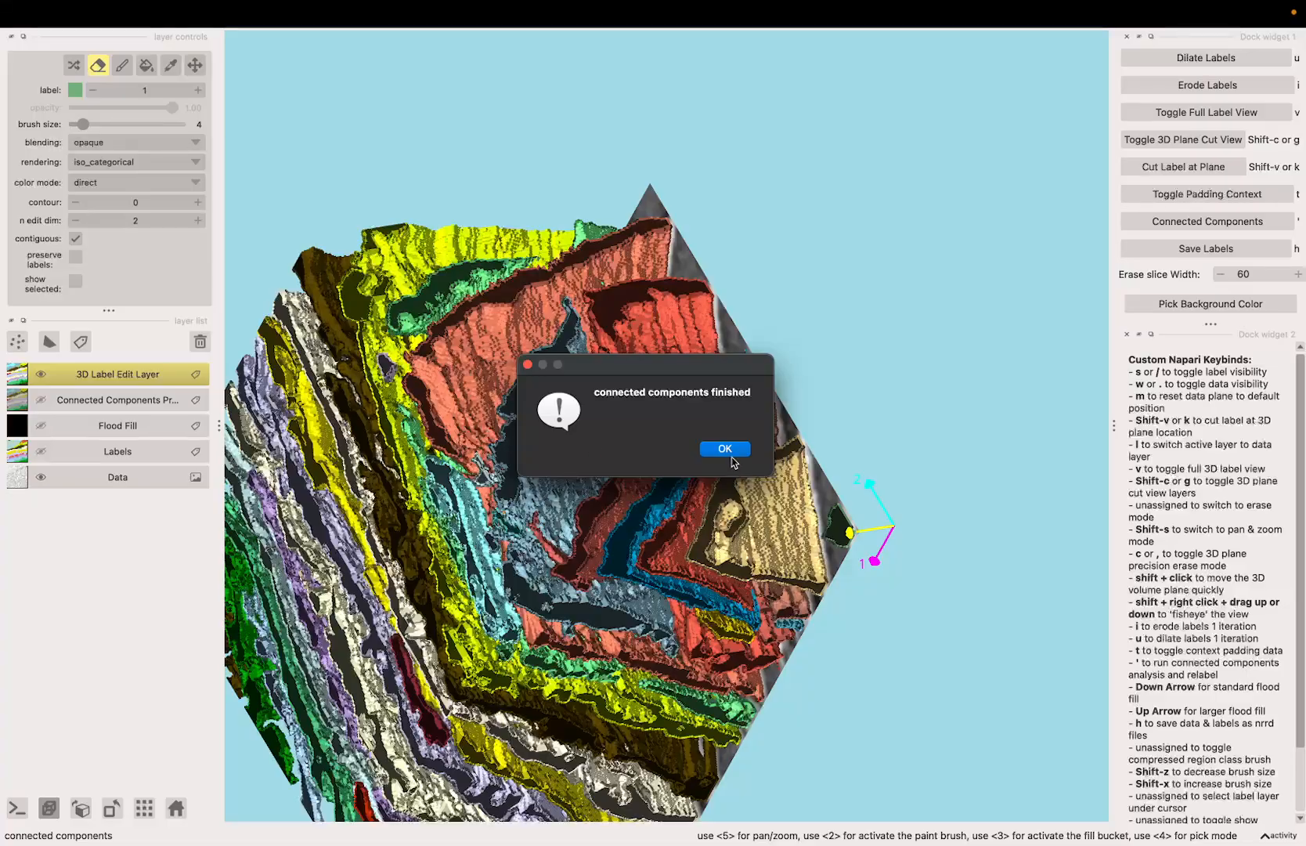
left_click(730, 451)
Step: Examine the relabelled sheets together with the scan data plane from several sides
key("shift+s")
mouse_move(540, 501)
left_mouse_down()
mouse_move(685, 541)
mouse_move(713, 591)
mouse_move(528, 402)
mouse_move(614, 513)
left_mouse_up()
key("c")
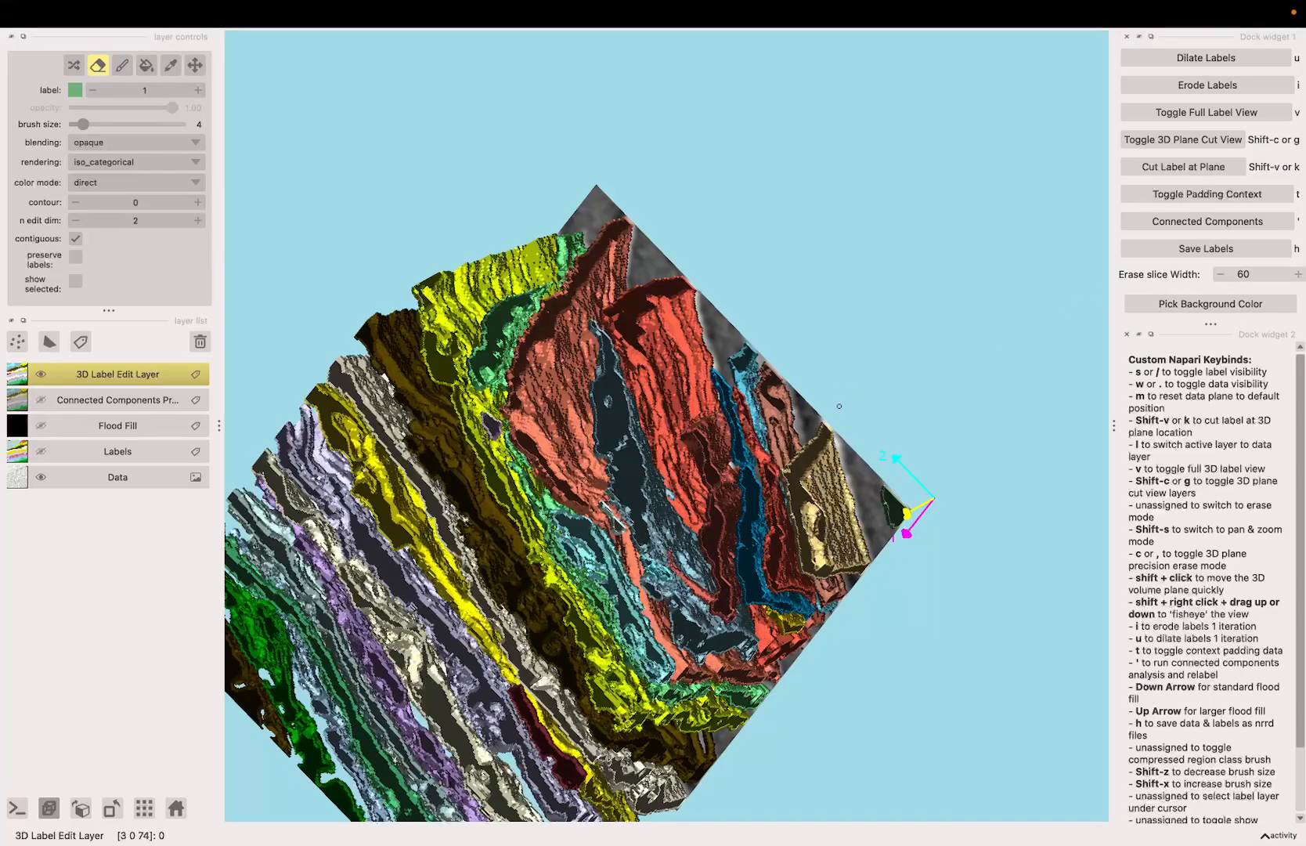
left_click_drag(838, 406, 703, 259)
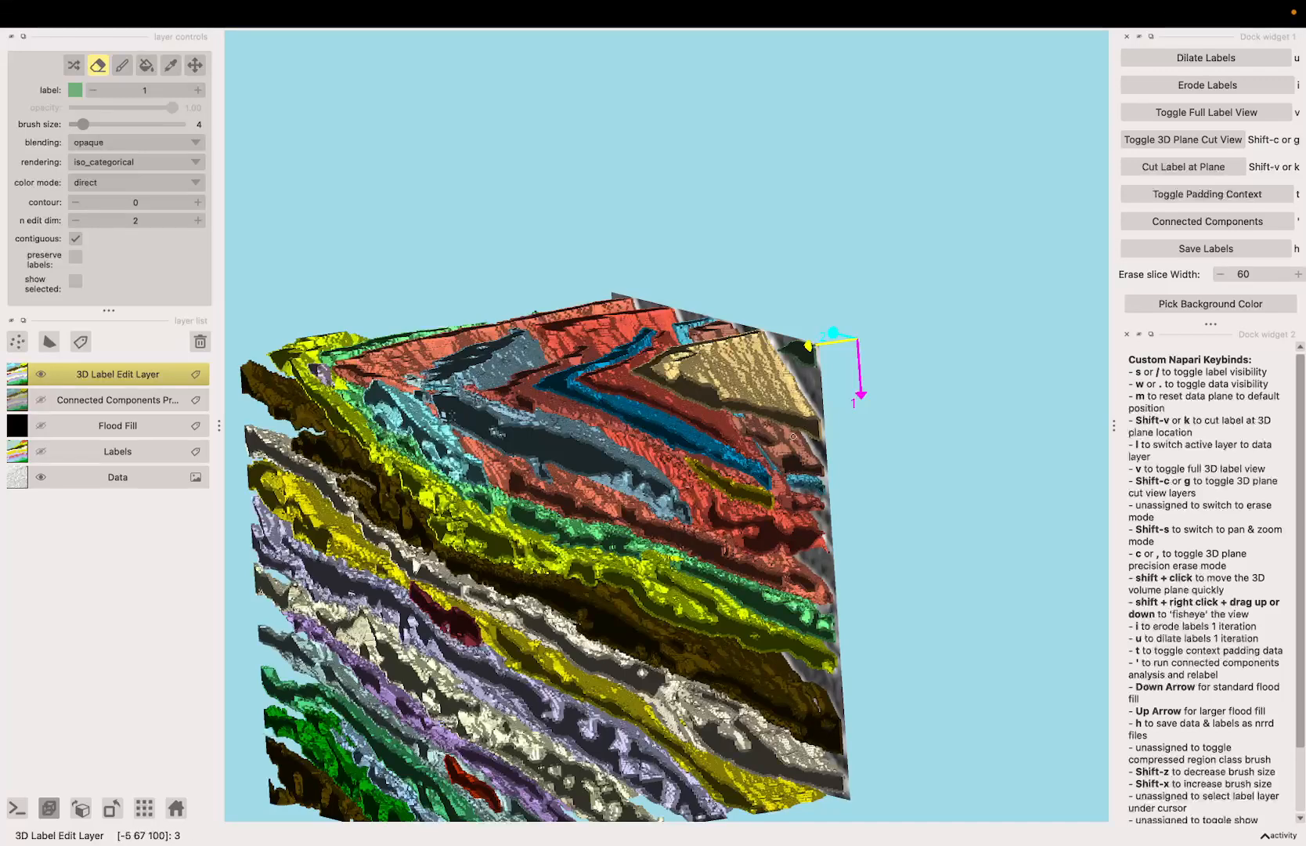
left_click_drag(567, 437, 460, 336)
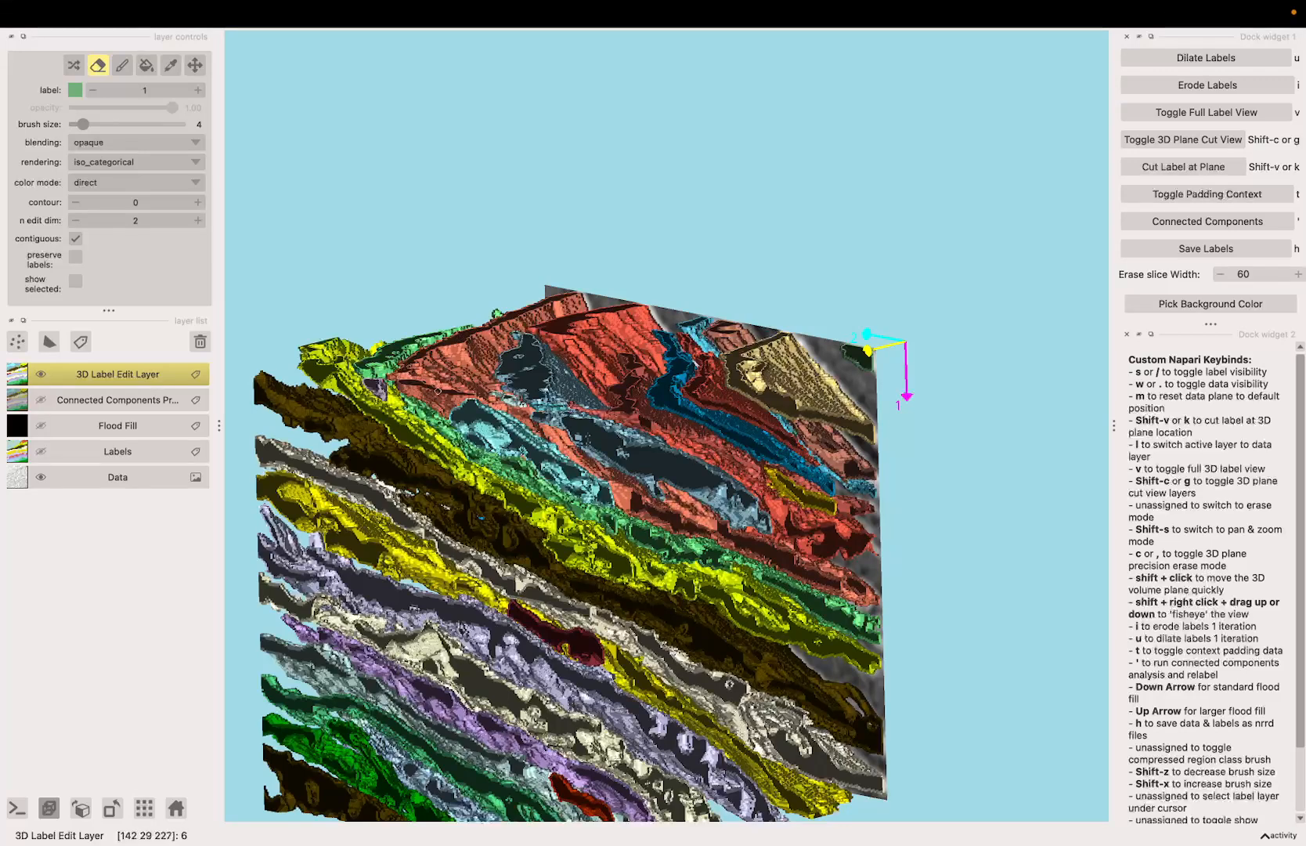
left_click_drag(438, 390, 463, 438)
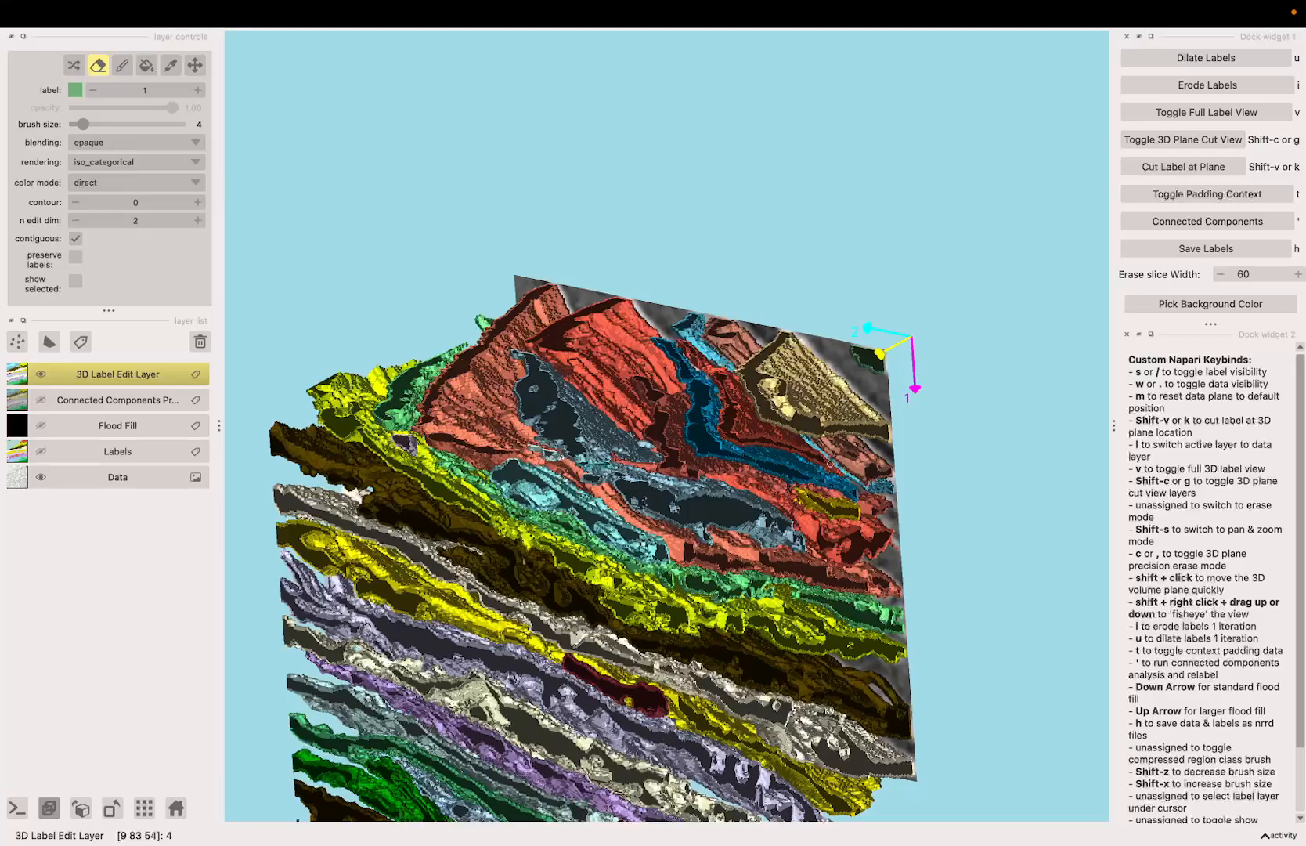
key("shift+s")
mouse_move(753, 495)
left_mouse_down()
mouse_move(674, 517)
mouse_move(803, 485)
mouse_move(785, 510)
mouse_move(795, 558)
mouse_move(783, 479)
mouse_move(690, 506)
mouse_move(733, 468)
left_mouse_up()
scroll(803, 485, "down", 5)
scroll(796, 558, "up", 5)
key("1")
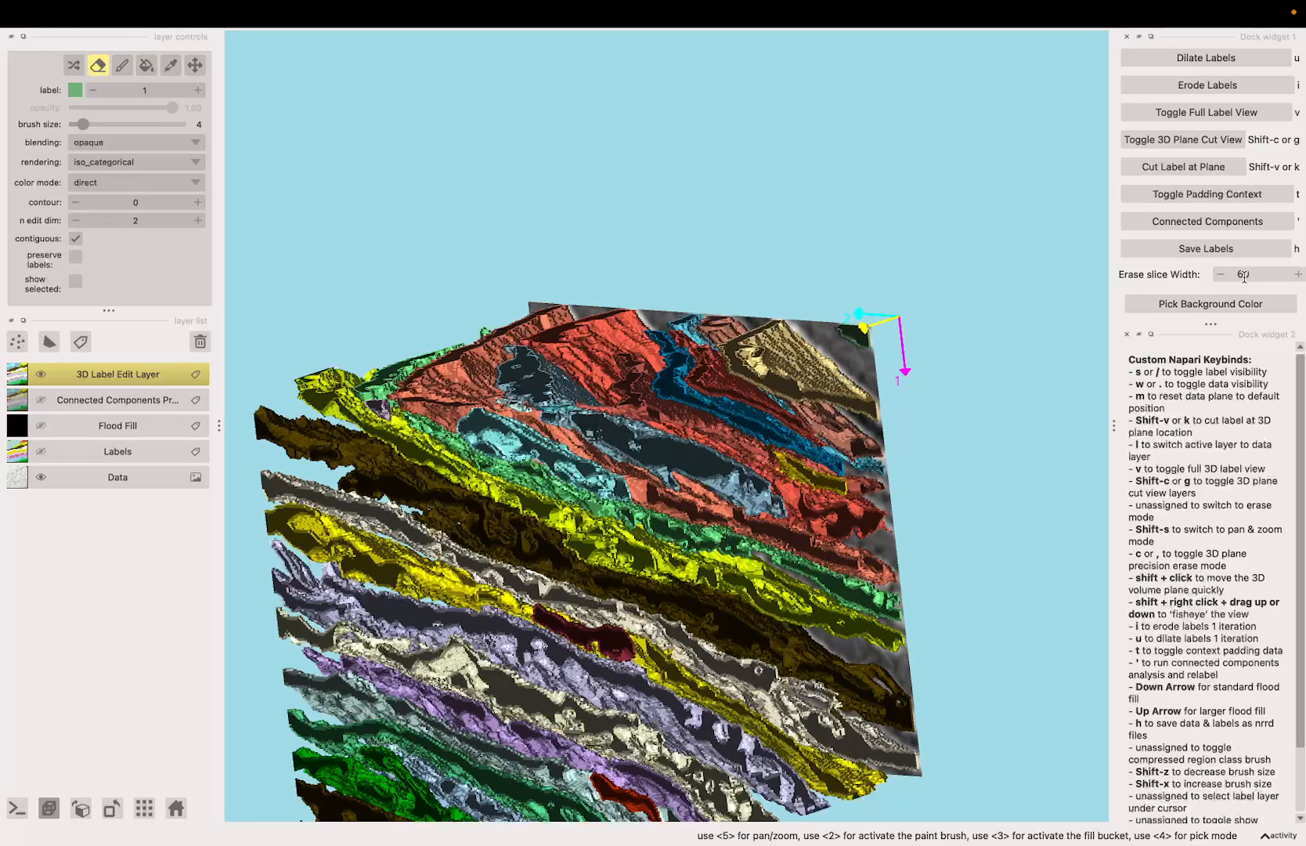
left_click_drag(640, 474, 717, 470)
key("c")
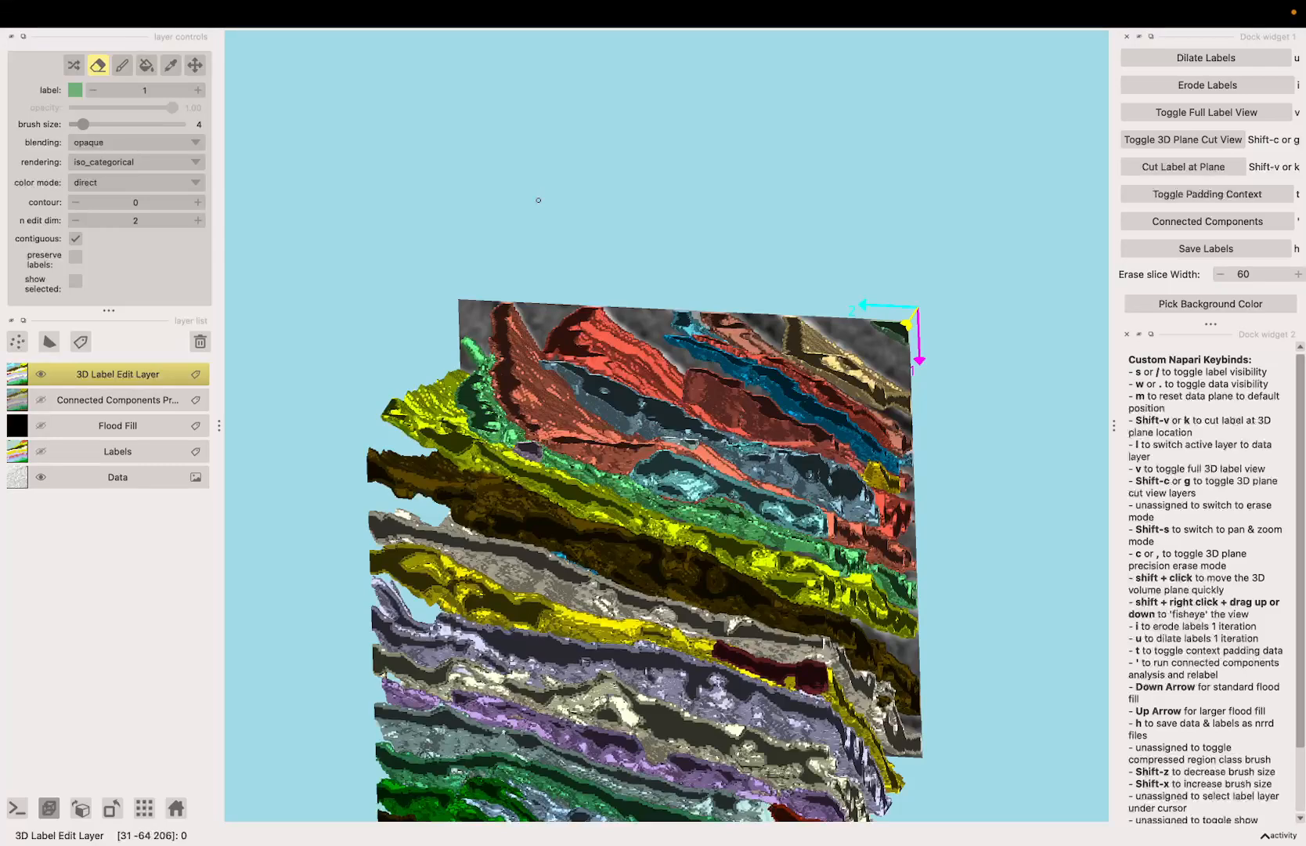
Step: Leave the plane cut view, open the full 3D label view and inspect the small stray segments between the sheets
key("g")
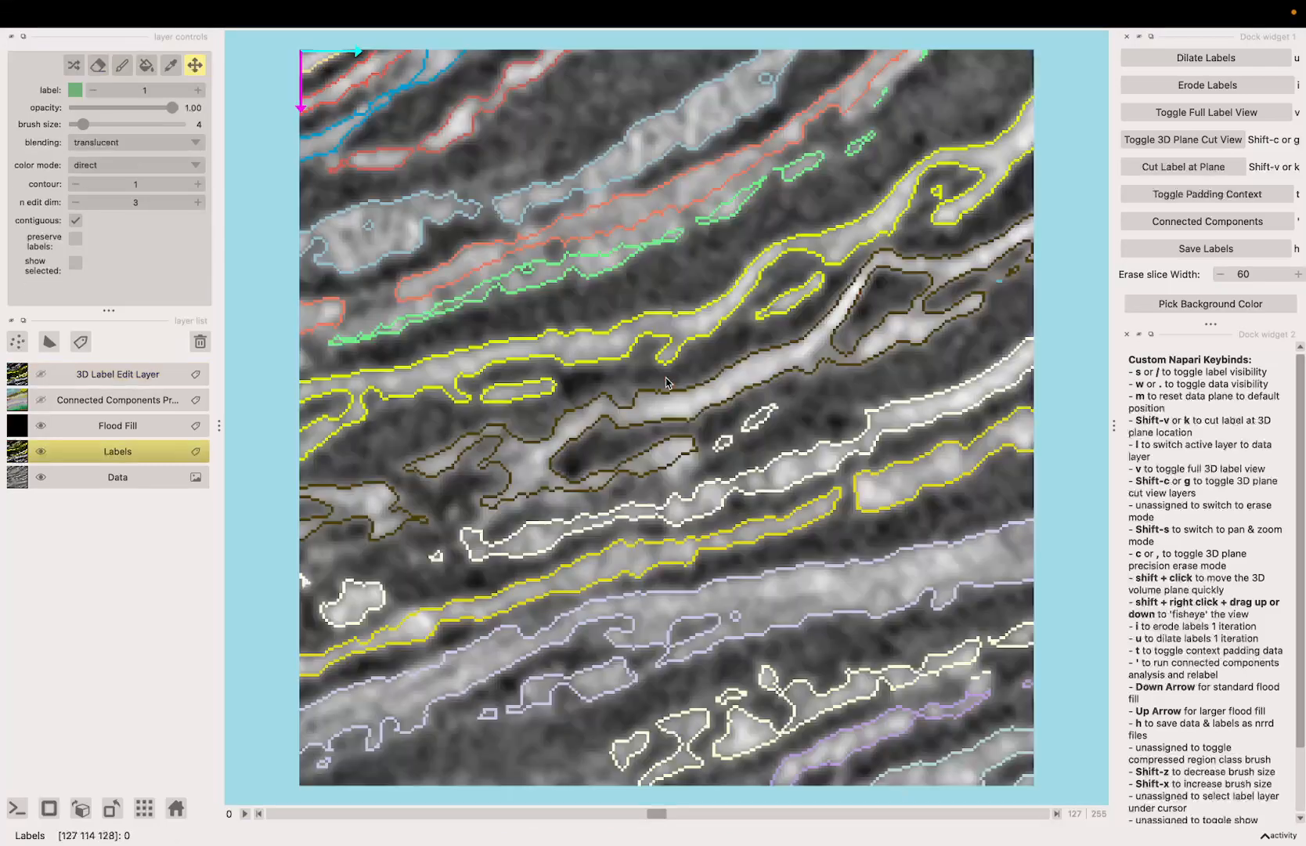
key("v")
left_click_drag(864, 482, 731, 673)
left_click_drag(647, 613, 534, 615)
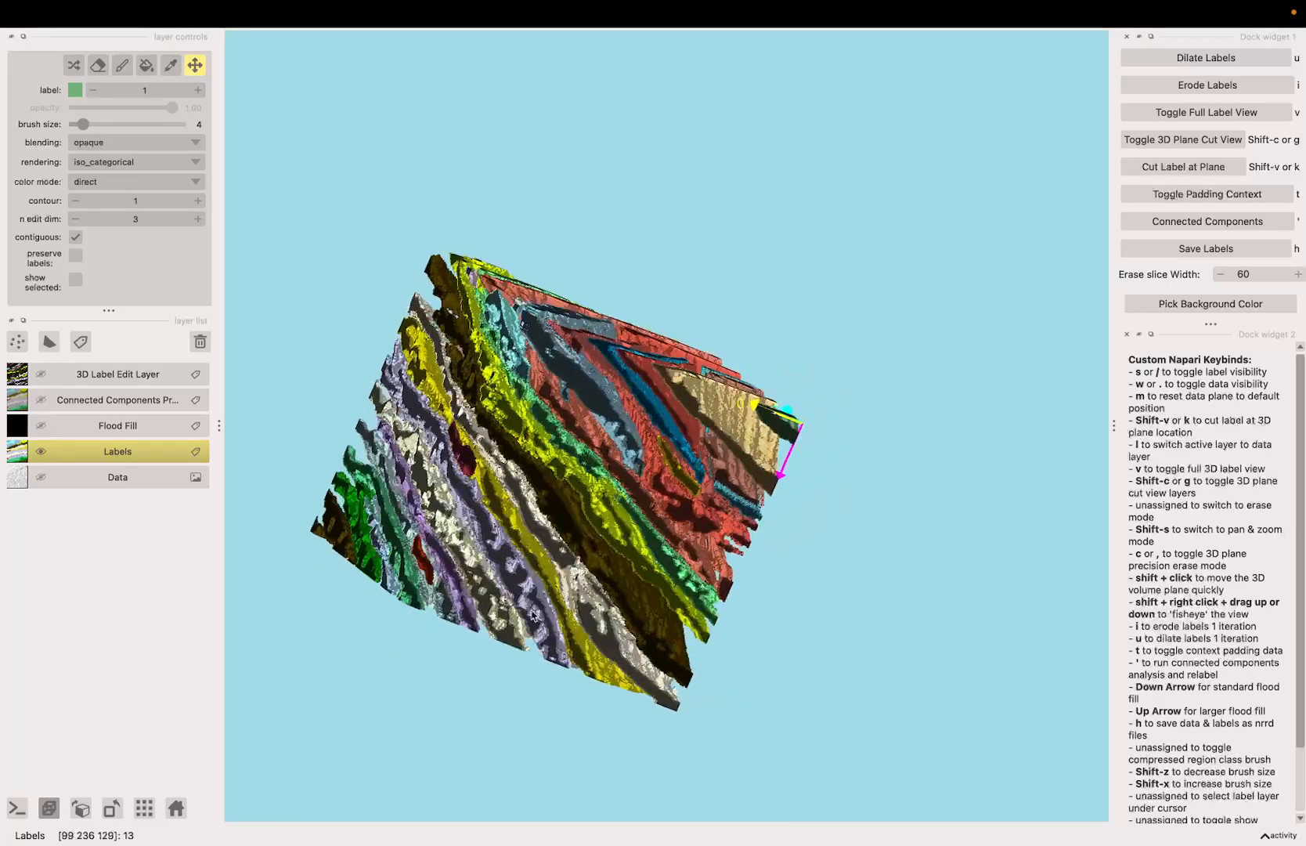
left_click_drag(458, 459, 441, 491)
left_click_drag(531, 542, 542, 448)
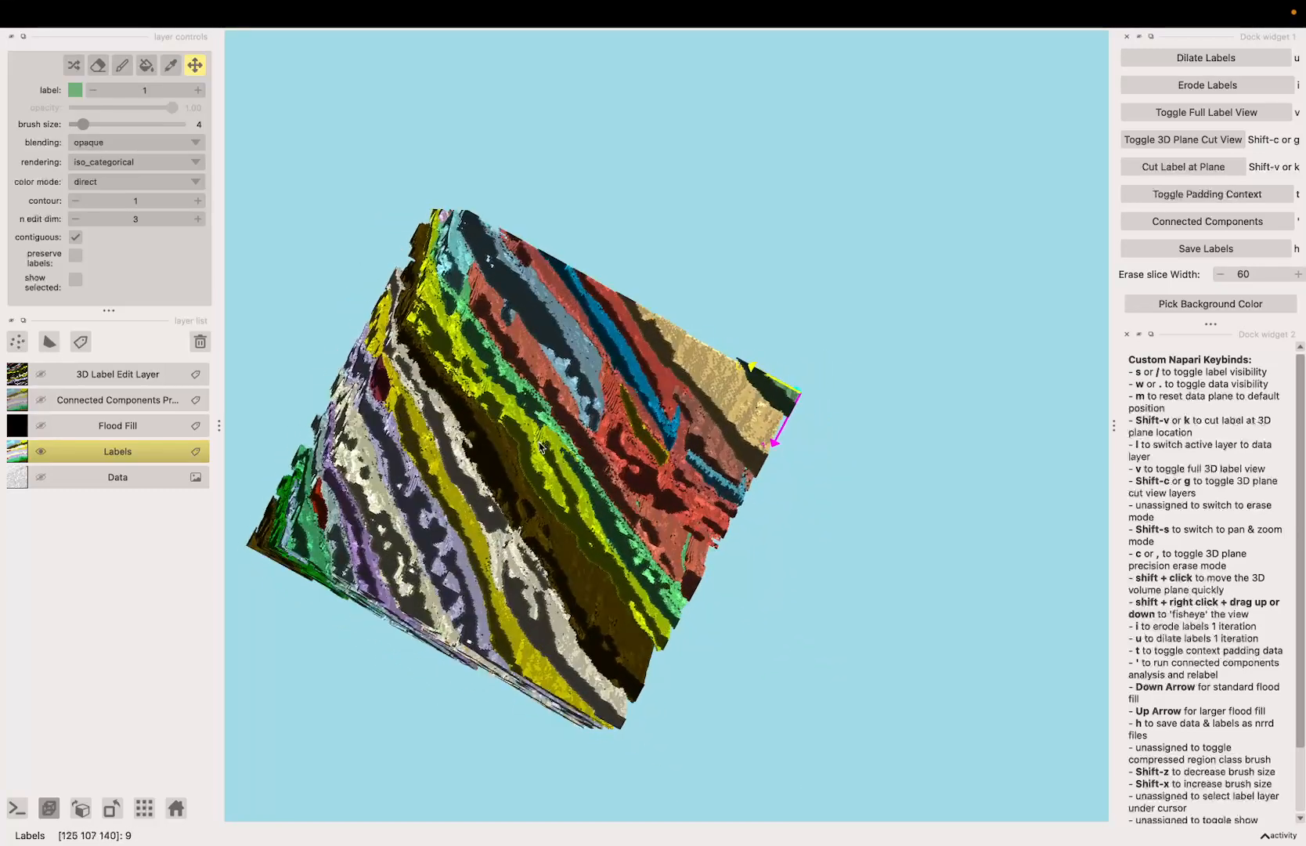
left_click_drag(509, 357, 680, 379)
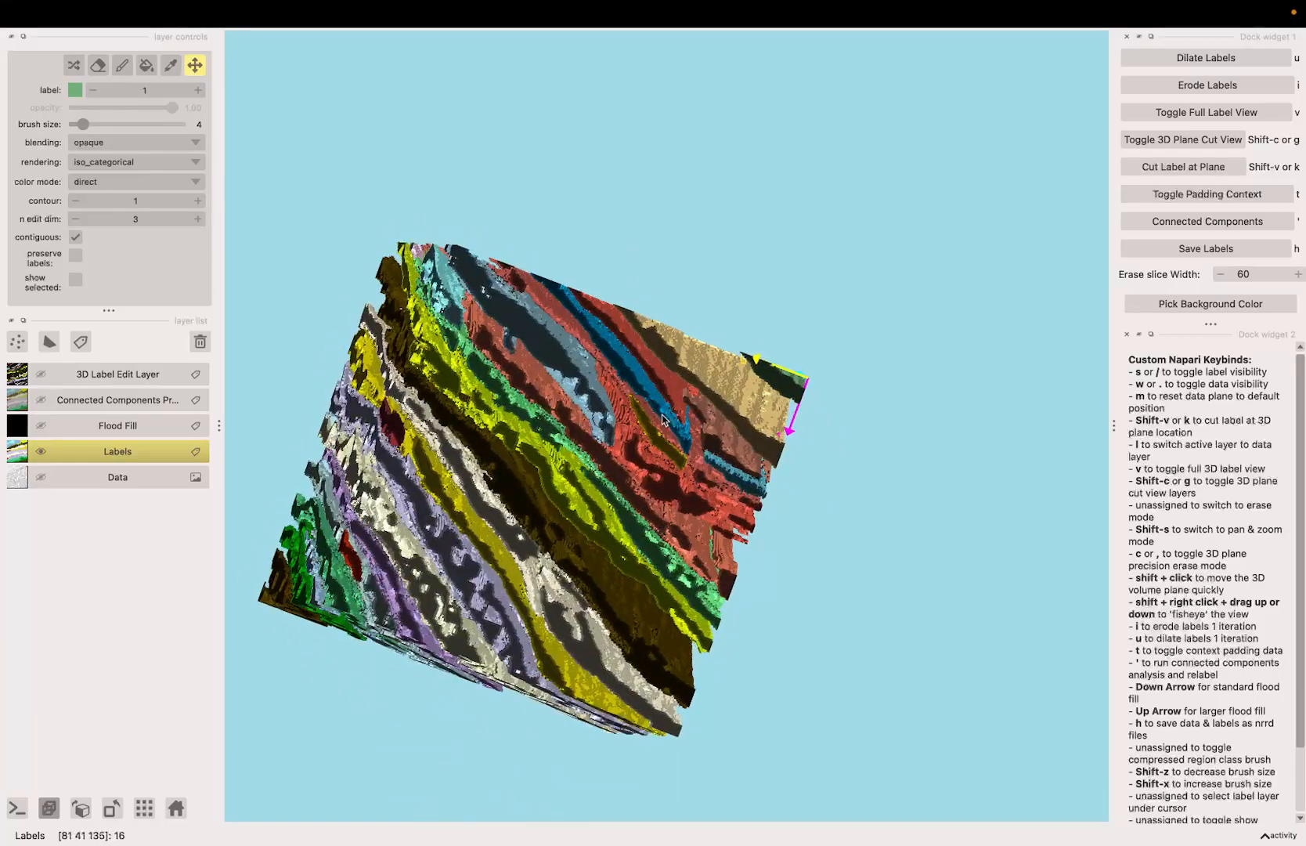
scroll(664, 421, "up", 2)
left_click_drag(411, 529, 772, 417, "shift")
scroll(621, 537, "up", 4)
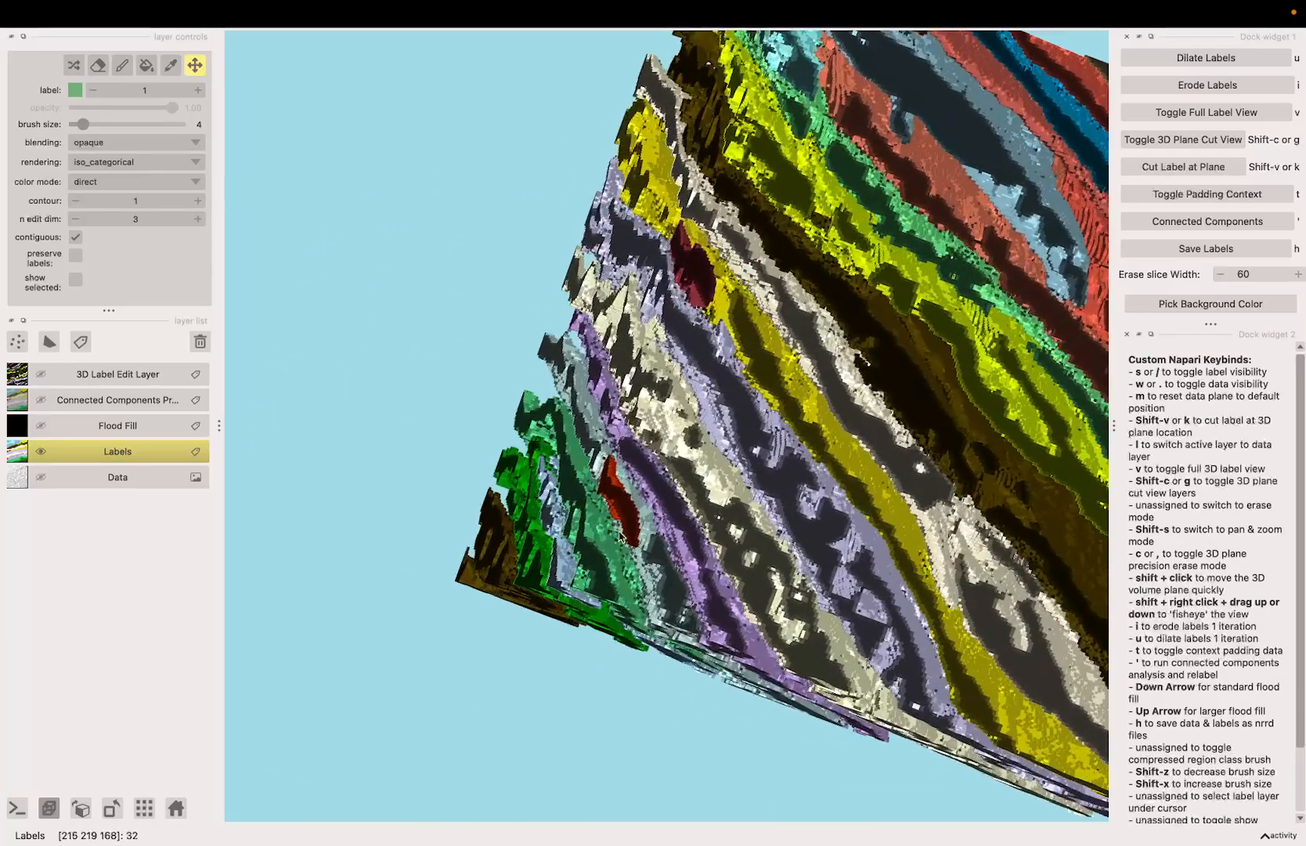
left_click_drag(621, 536, 674, 592)
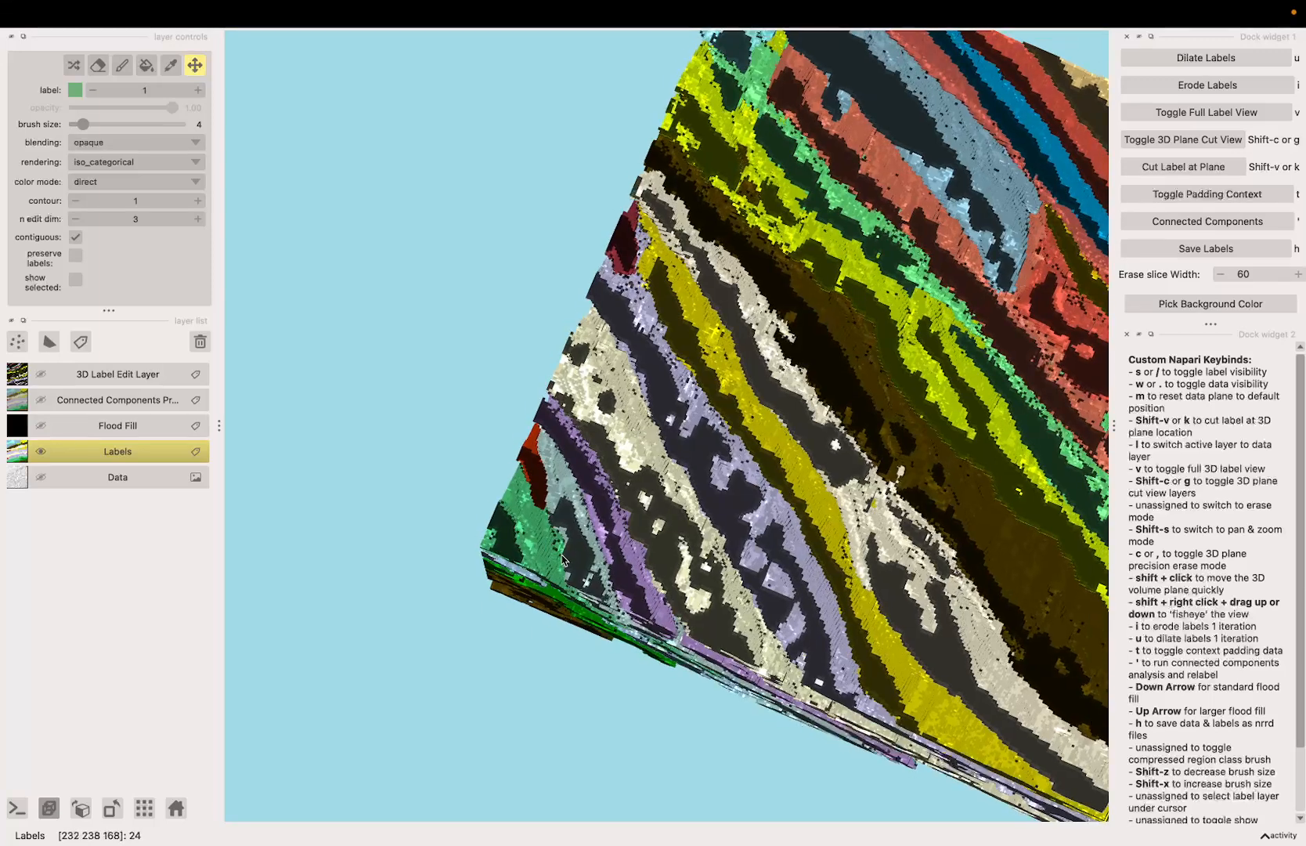
Step: With n edit dim at 3, fill the small red segment with label 19 and the dark red segment with yellow label 12
left_click(170, 70)
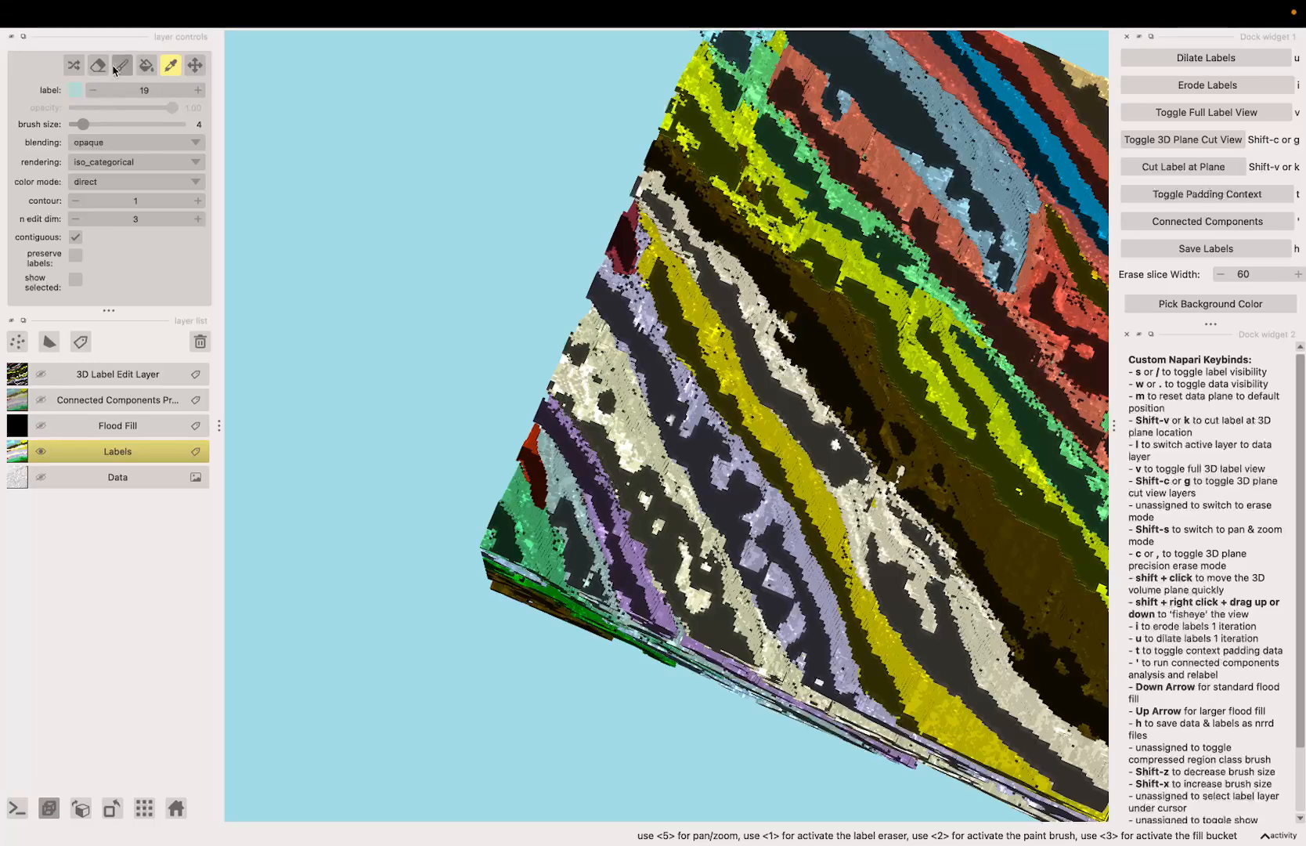
left_click(144, 68)
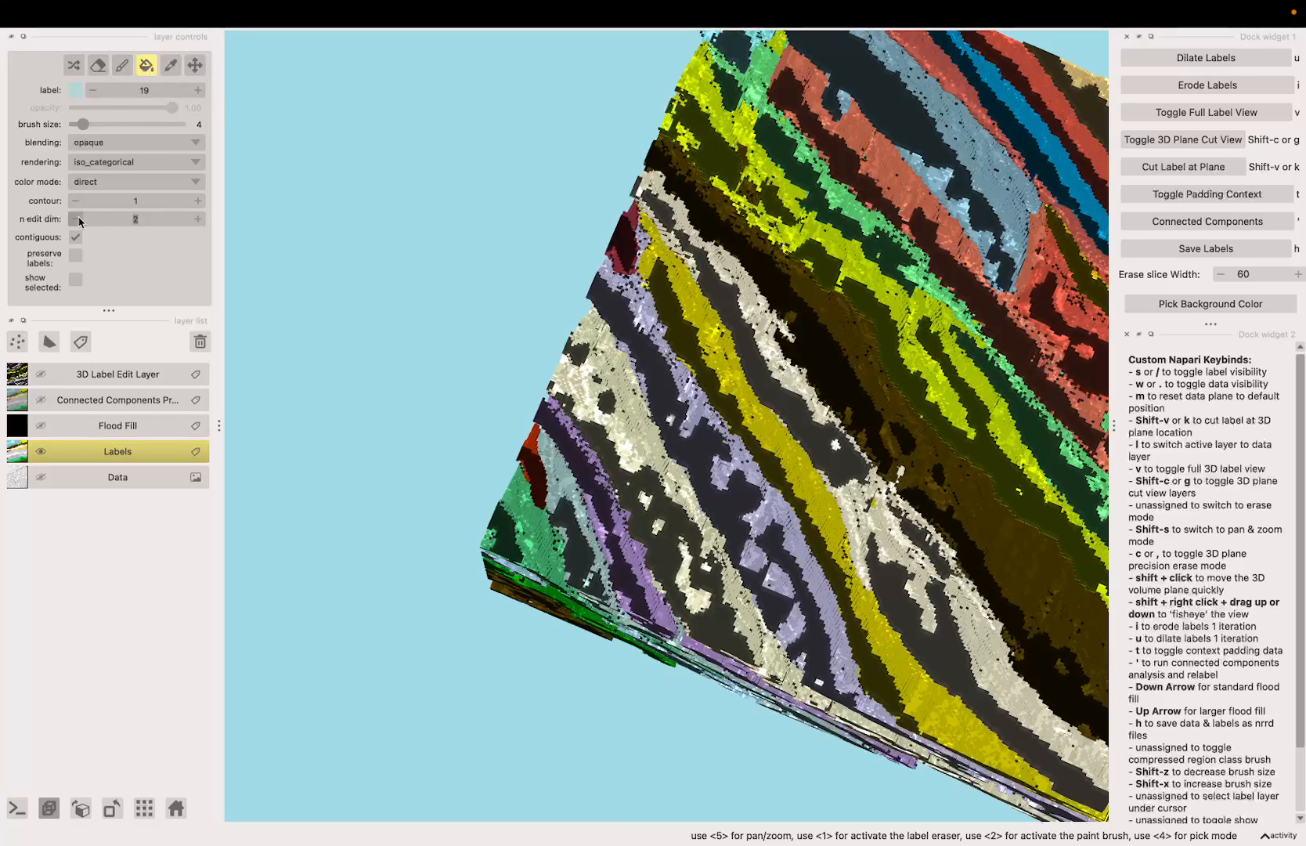
left_click(198, 218)
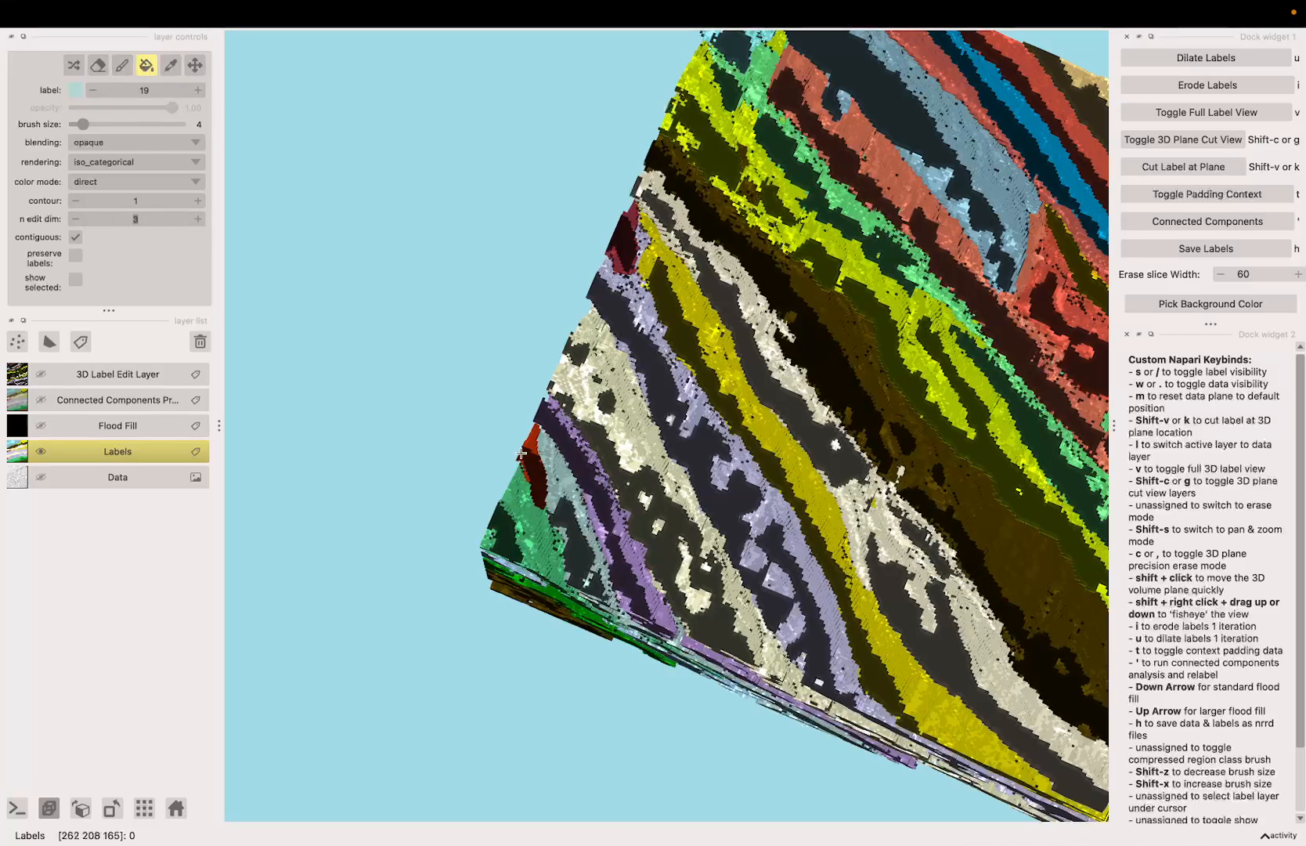
key("shift+s")
left_click_drag(529, 454, 481, 400)
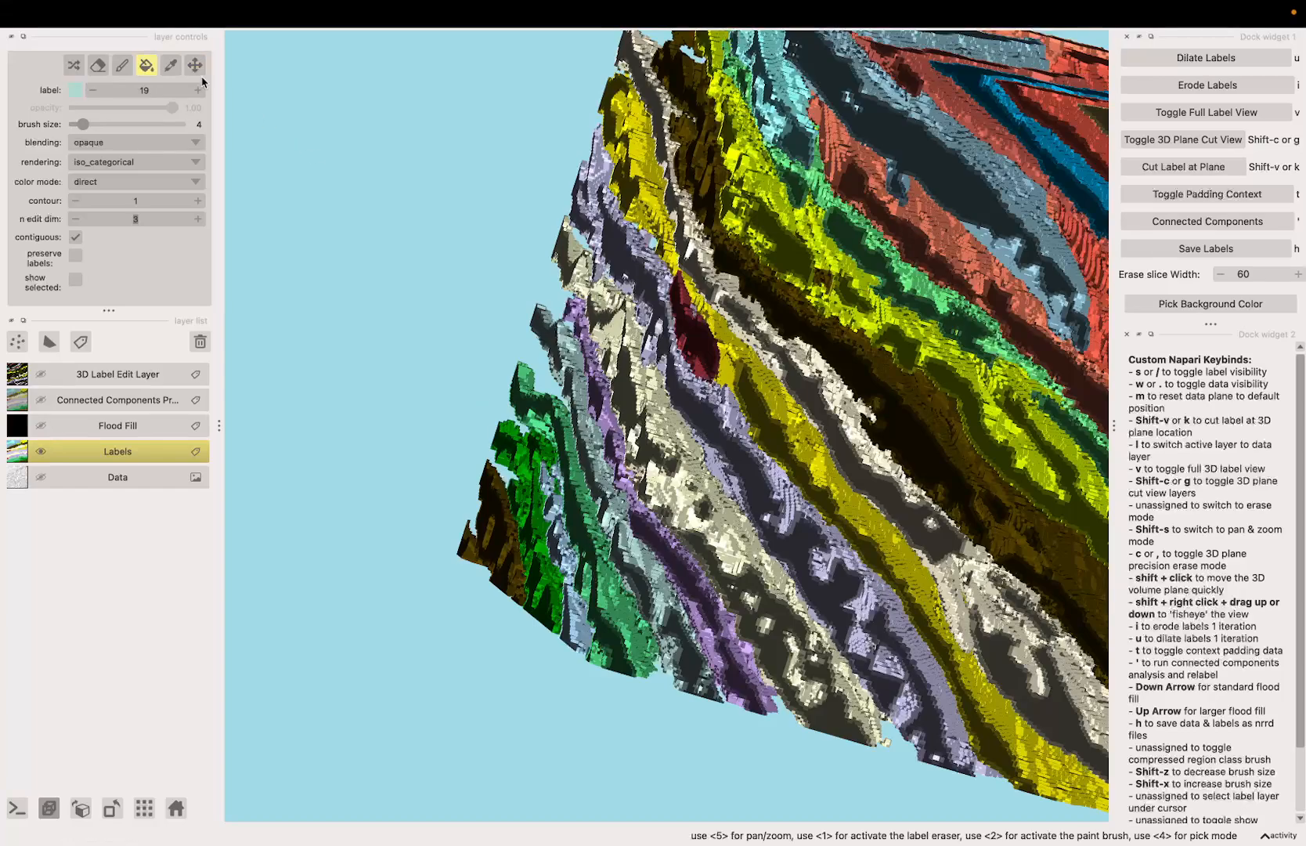
key("4")
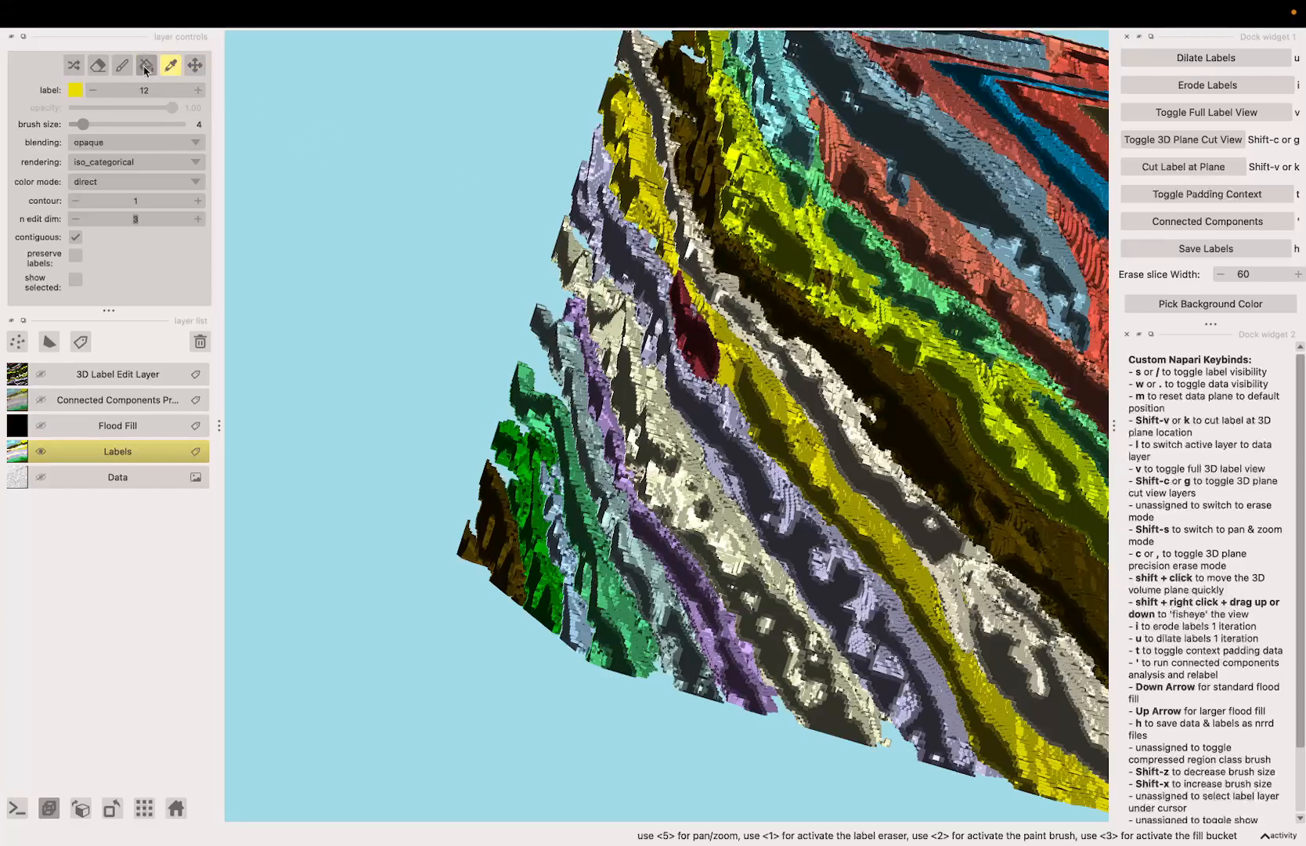
key("3")
Step: Pick light blue label 20 and fill the neighbouring red sheet with it to merge the two segments
scroll(744, 350, "down", 5)
key("space")
left_click_drag(744, 350, 413, 122)
key("space")
key("4")
left_click(573, 169)
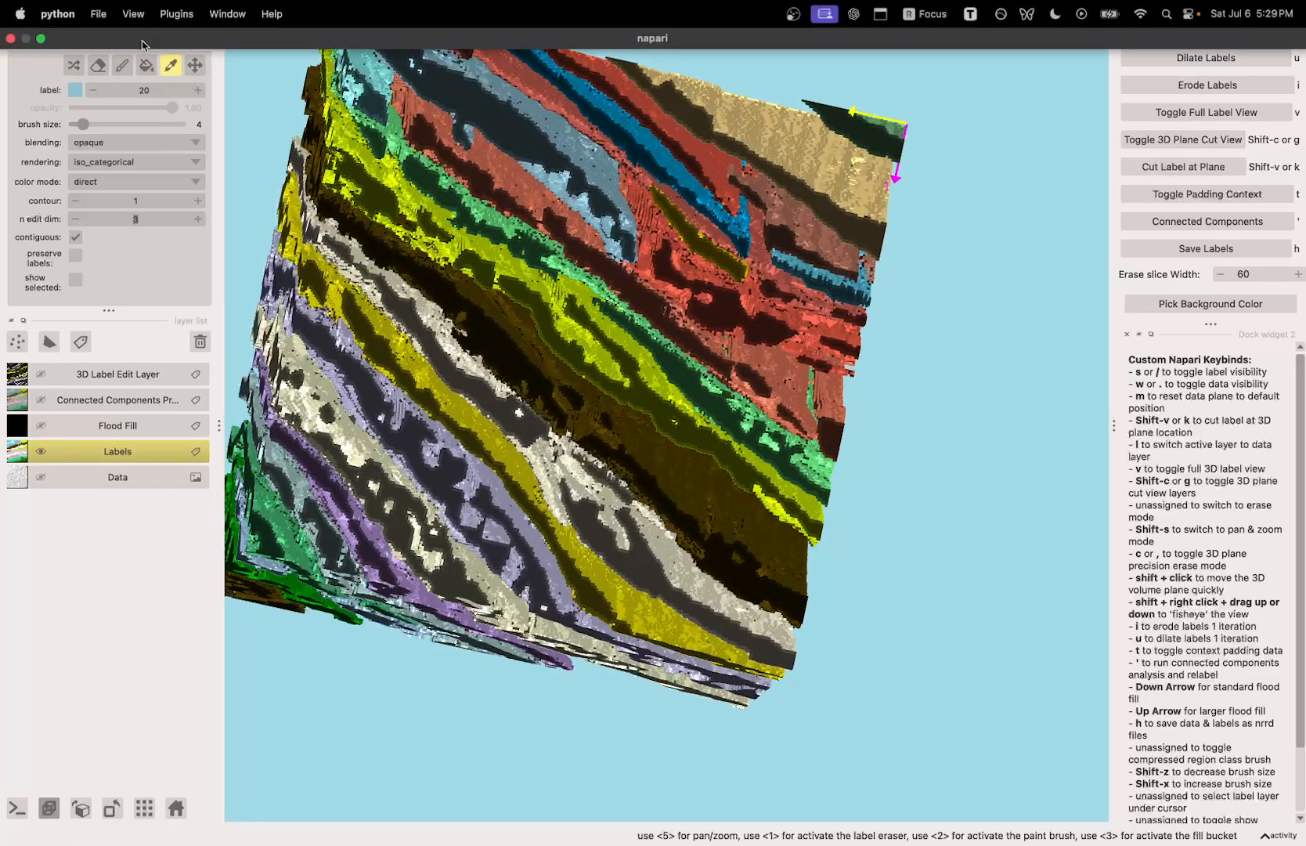
key("3")
left_click(699, 279)
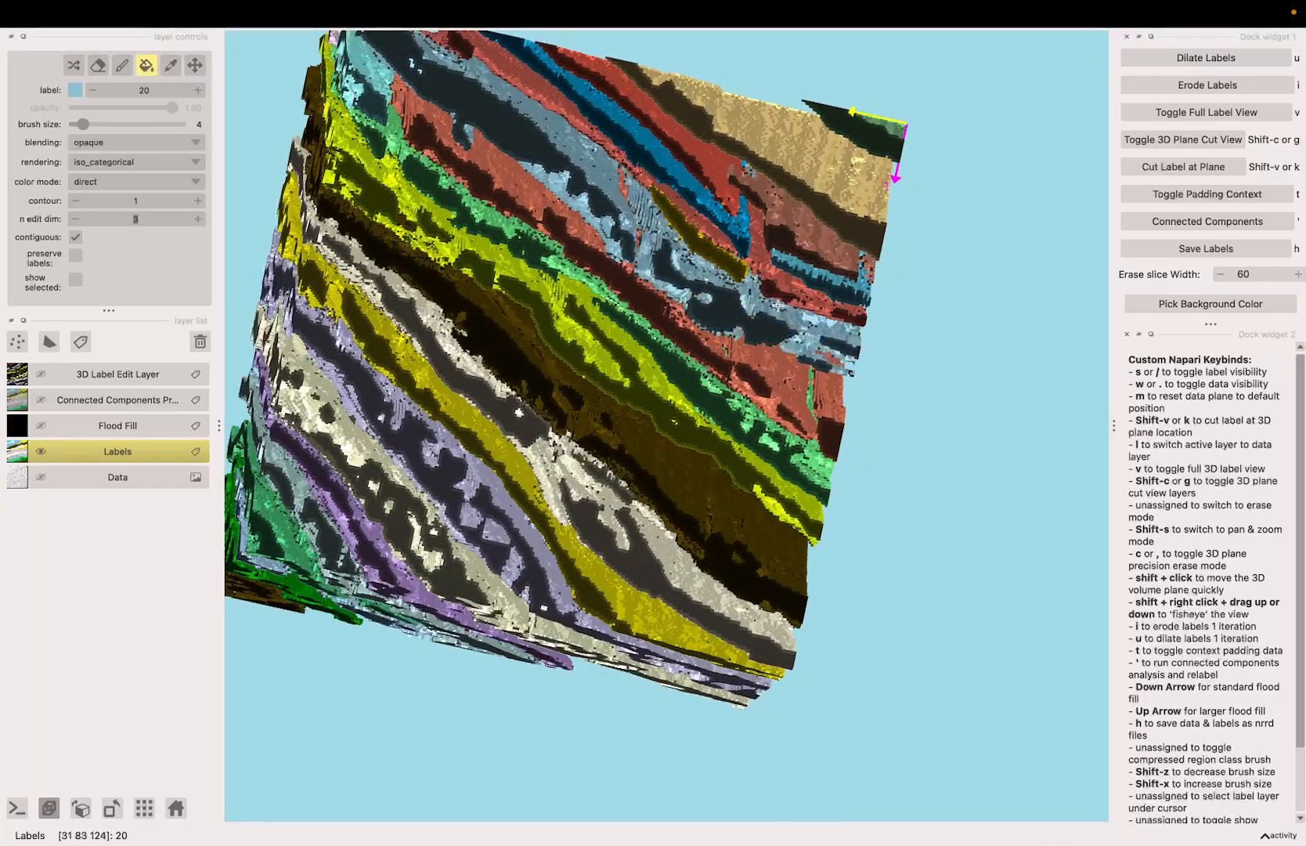
Step: Pick red label 8 and fill the small olive segment below the blue sheet with it
key("space")
mouse_move(777, 305)
left_mouse_down()
mouse_move(783, 502)
mouse_move(778, 284)
left_mouse_up()
scroll(776, 285, "up", 3)
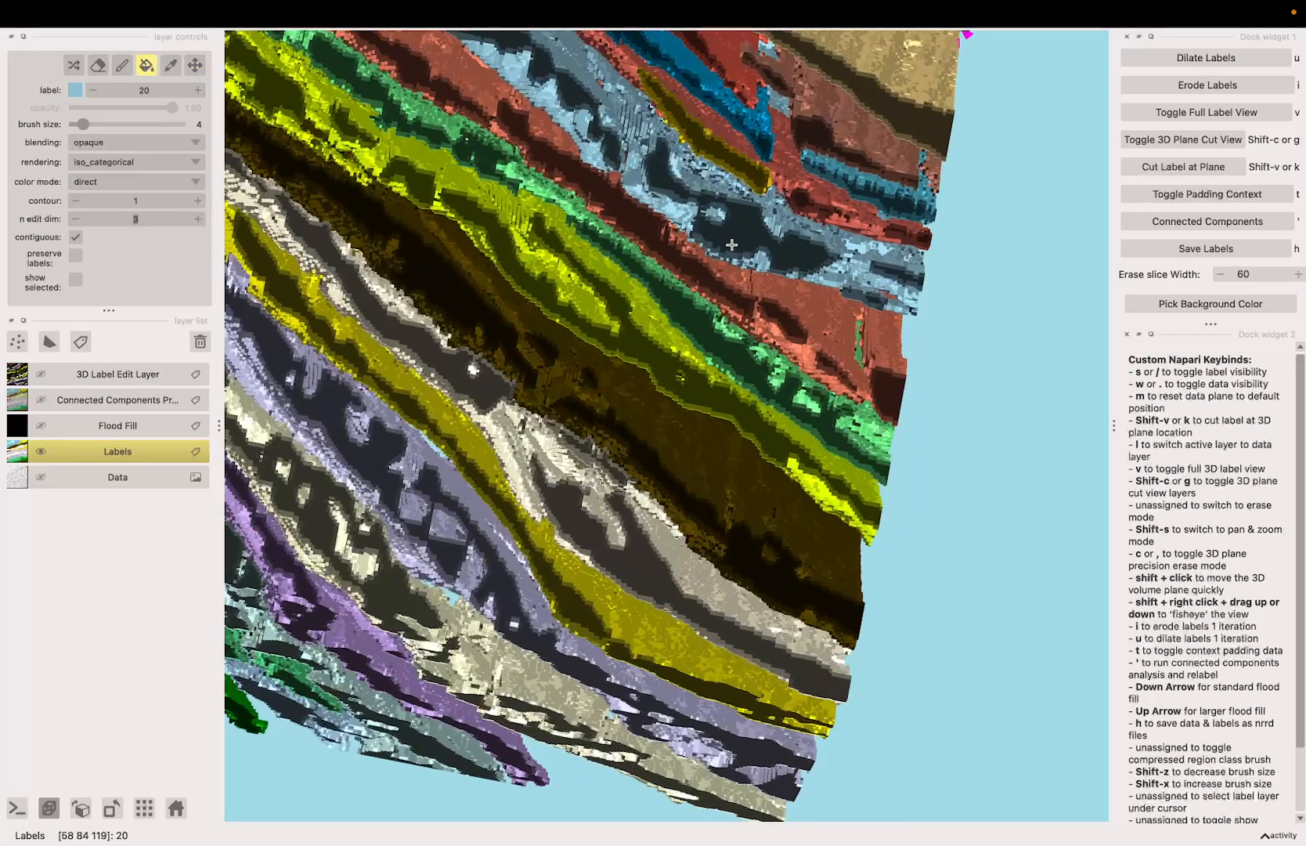
key("space")
left_click_drag(729, 238, 691, 430, "shift")
left_click(170, 65)
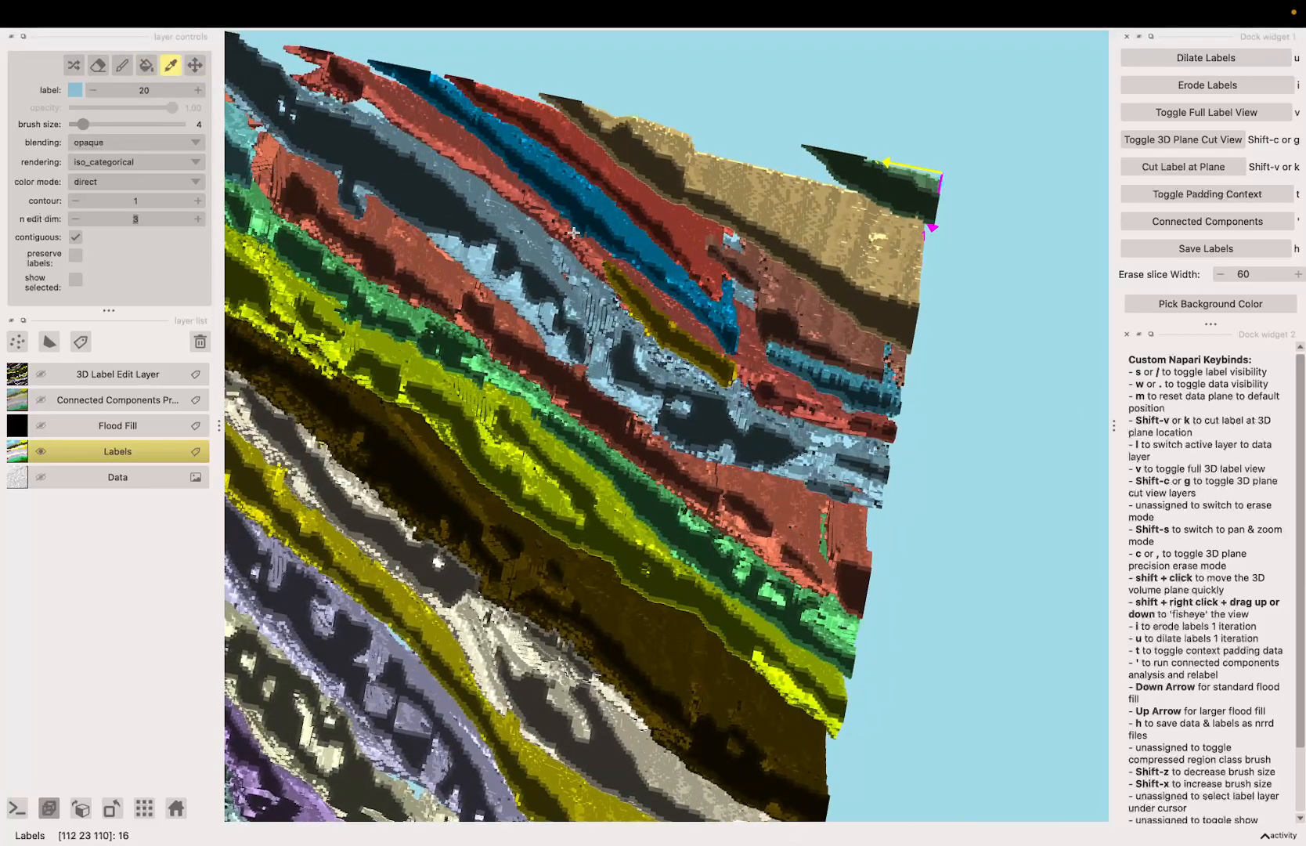
left_click(147, 67)
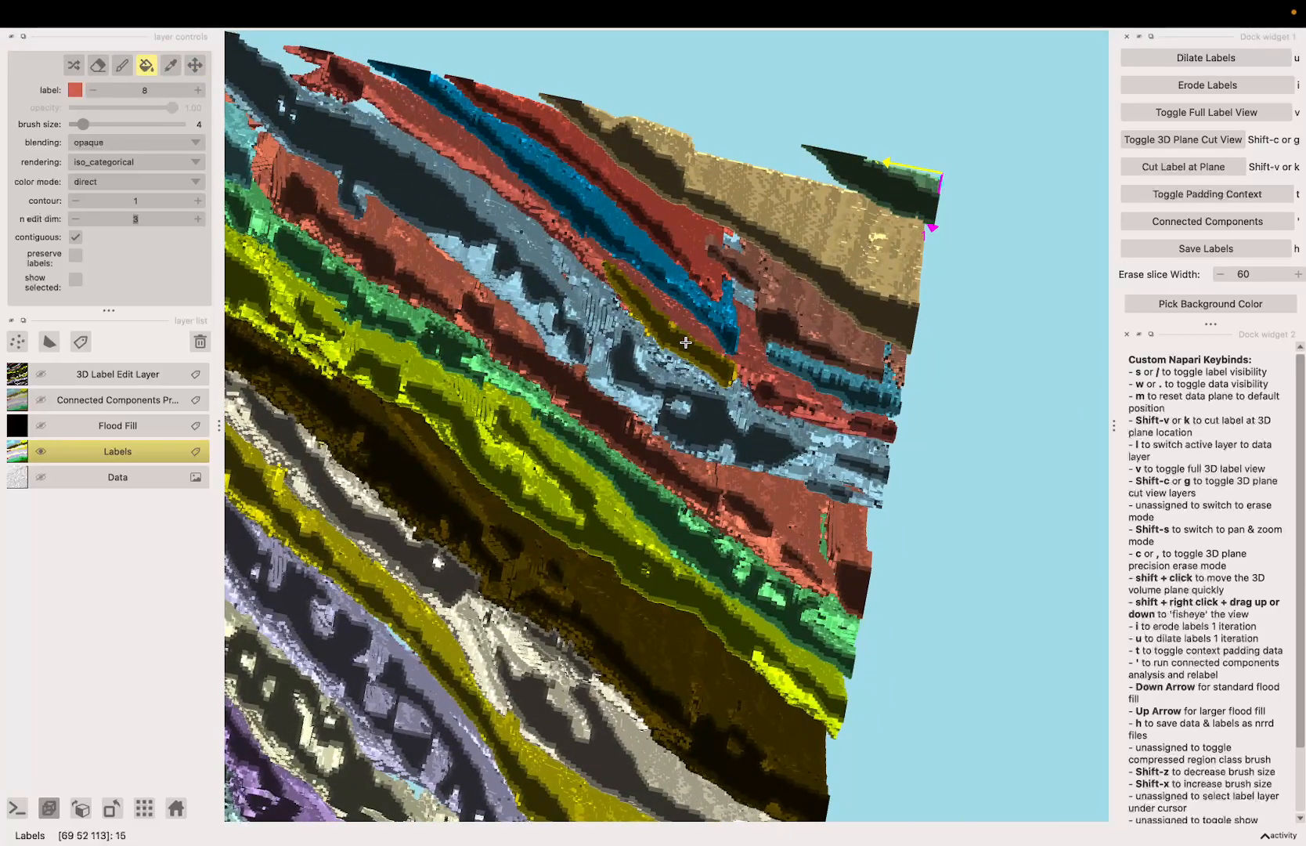
left_click(686, 342)
Step: Pick blue label 16 and fill the separate blue segment further along the same sheet with it
key("space")
left_click_drag(654, 318, 622, 271)
left_click(172, 67)
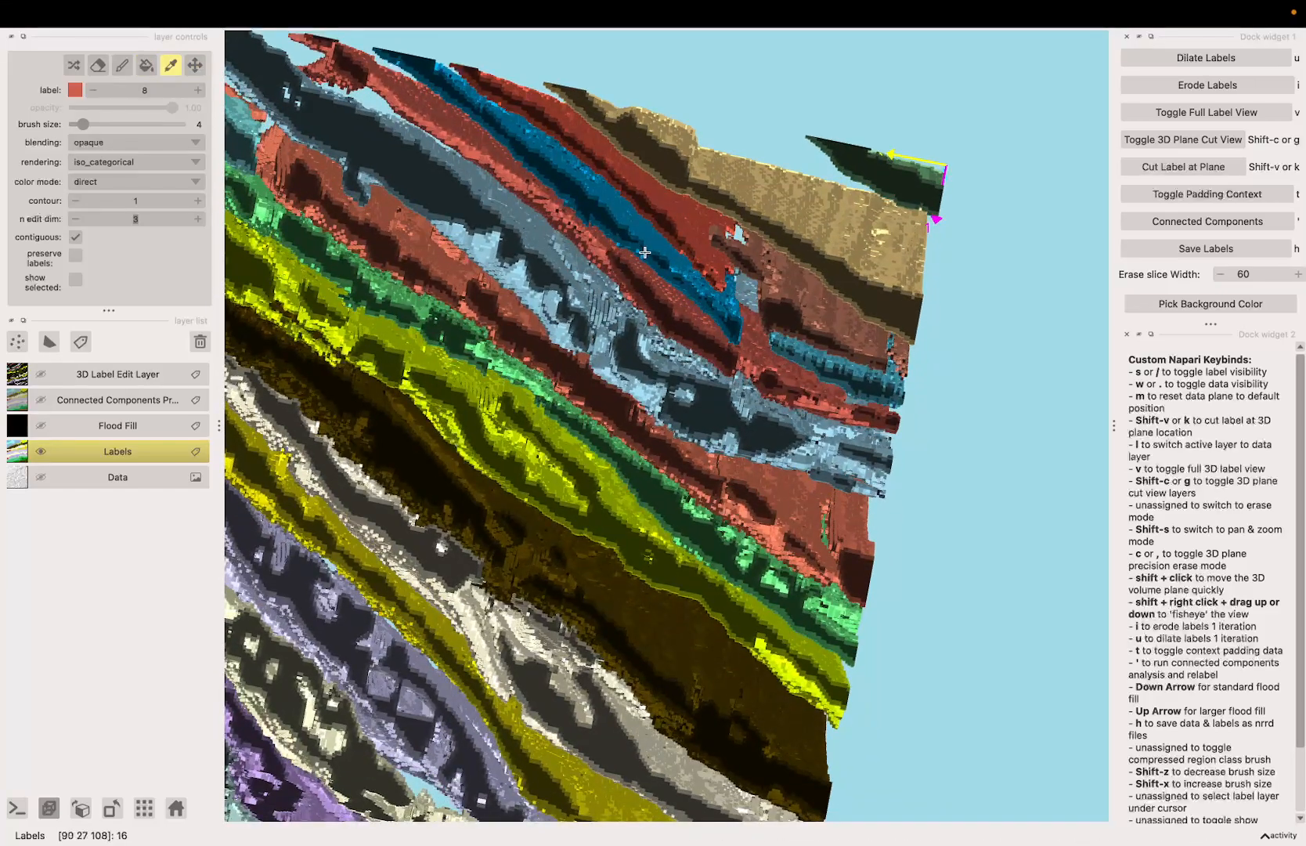
left_click(147, 66)
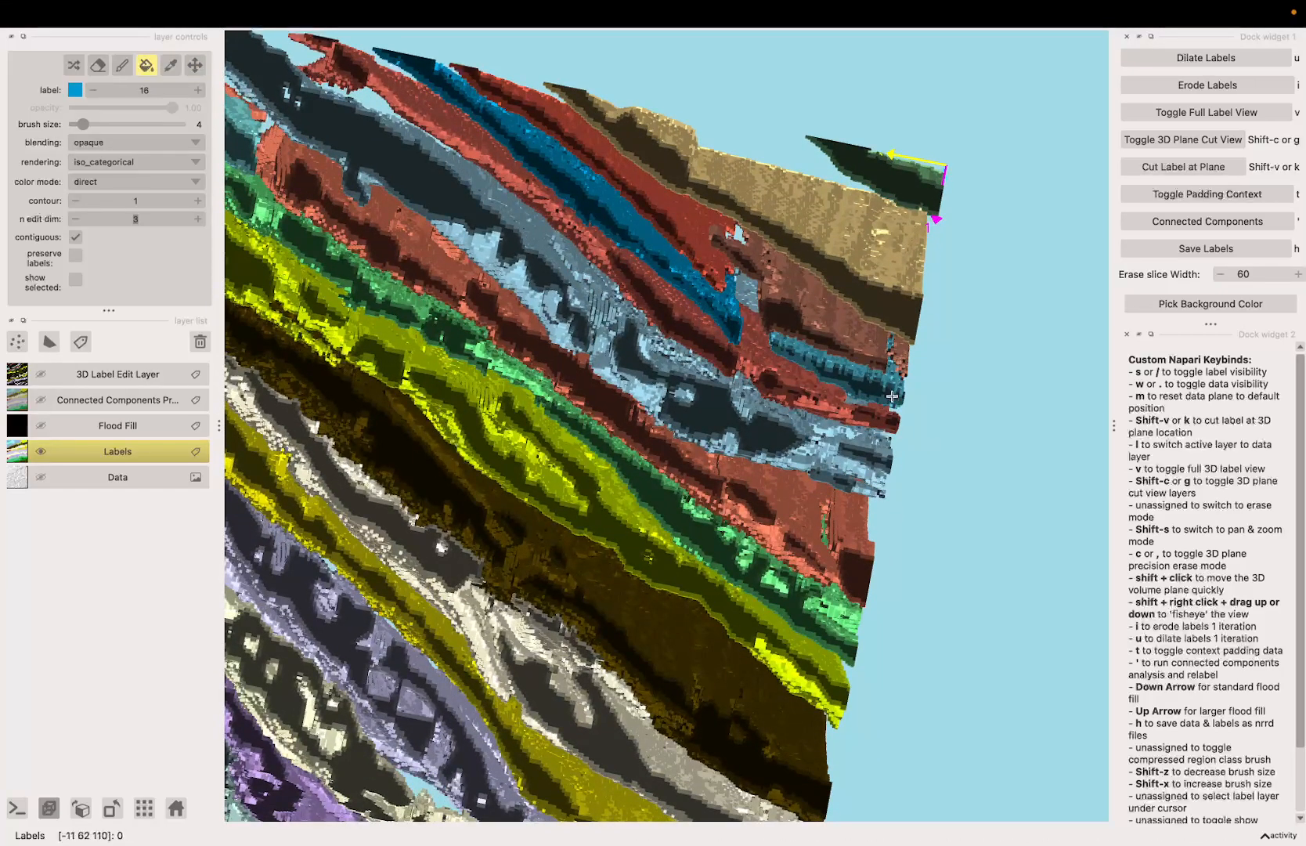
key("space")
left_click_drag(887, 391, 862, 374)
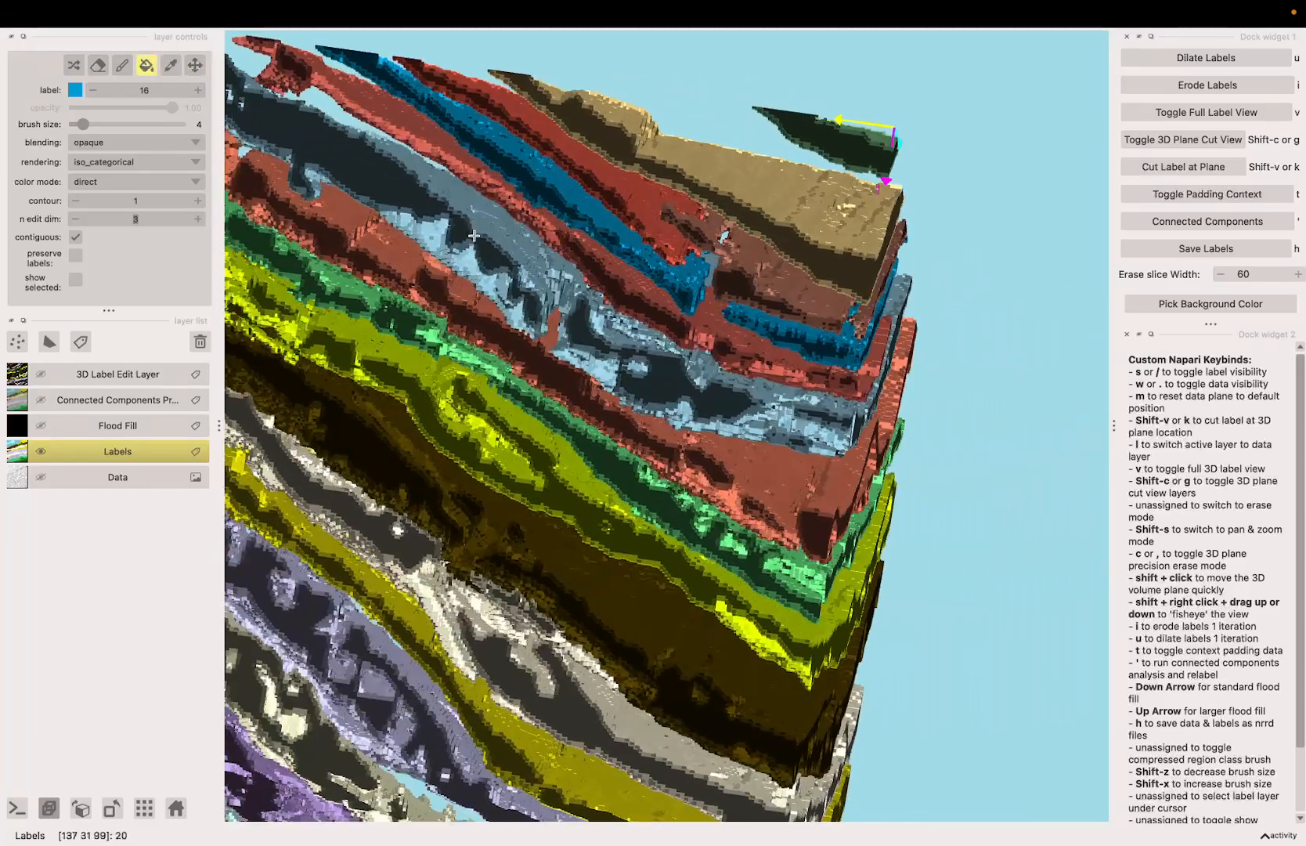
Step: Pick brownish red label 3 and fill the dark red segment between the blue and tan sheets with it
left_click(168, 67)
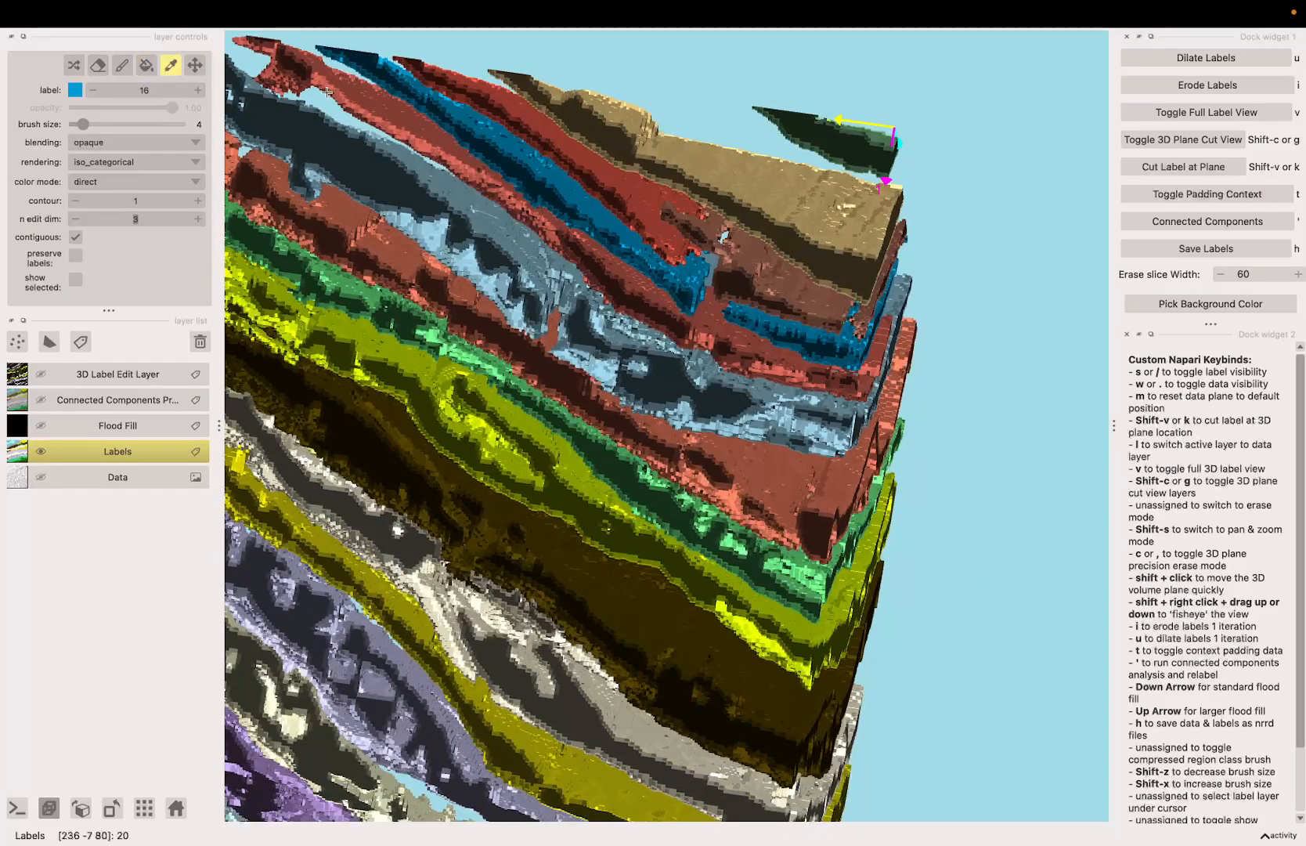
left_click(147, 66)
scroll(645, 206, "down", 10)
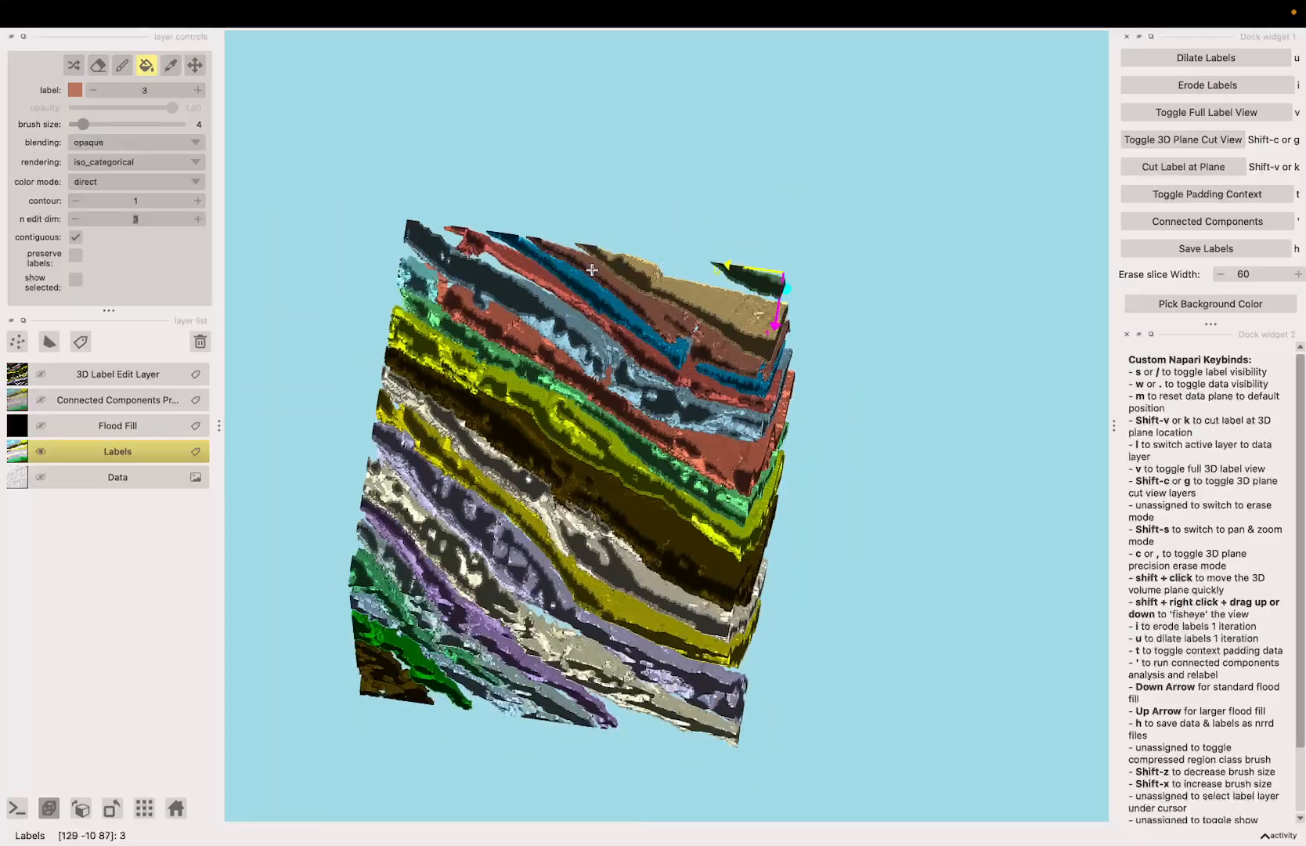
Step: Inspect the merged sheets from several sides and save the labels
key("space")
left_click_drag(520, 313, 563, 455)
scroll(495, 421, "up", 5)
left_click_drag(495, 421, 571, 406)
scroll(462, 416, "up", 4)
left_click_drag(688, 422, 521, 389)
scroll(521, 389, "down", 4)
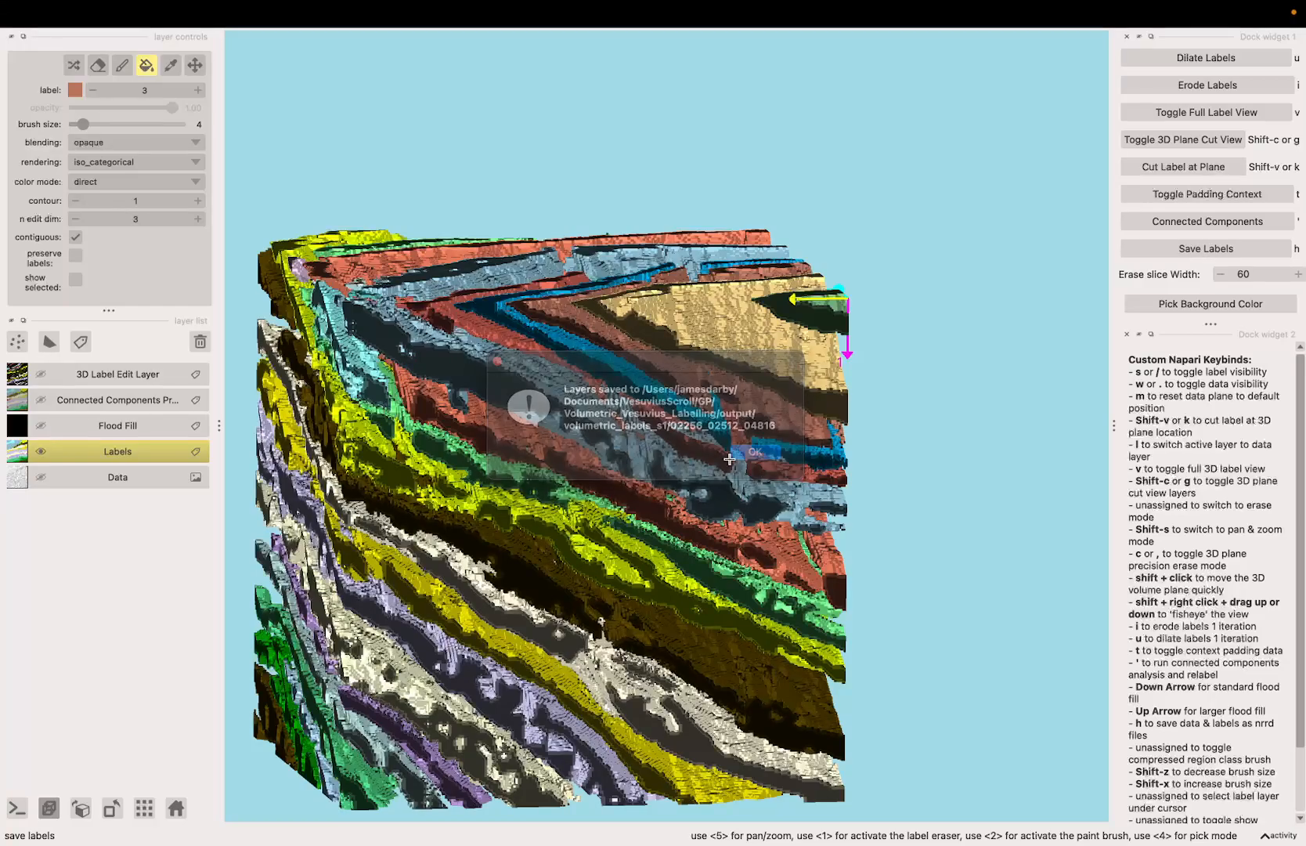
scroll(705, 464, "down", 3)
Step: Pick light blue label 20 and fill the small teal segment lying in the gap of the light blue sheet
key("space")
left_click_drag(473, 485, 599, 763)
key("space")
key("space")
key("space")
key("space")
left_click_drag(665, 466, 750, 560)
key("space")
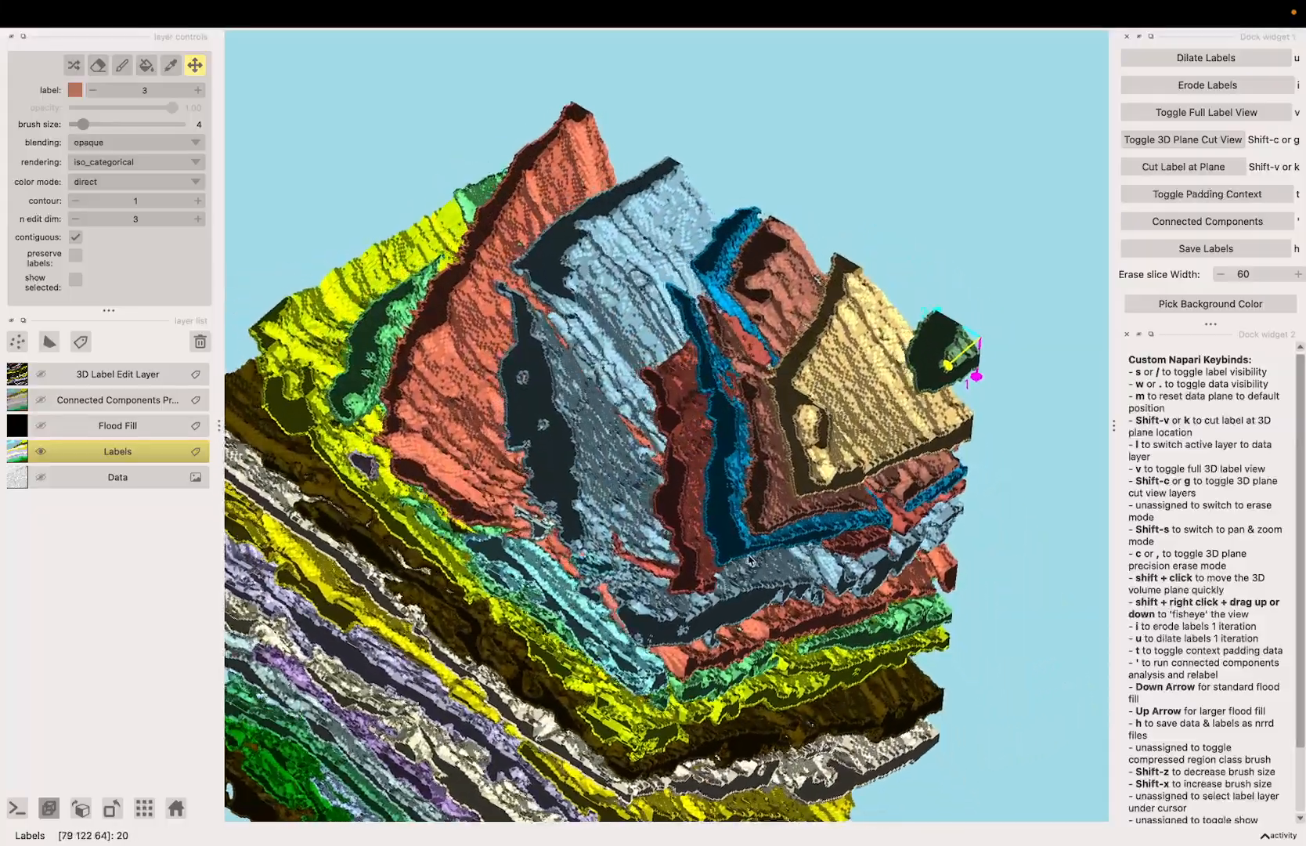
scroll(750, 560, "up", 10)
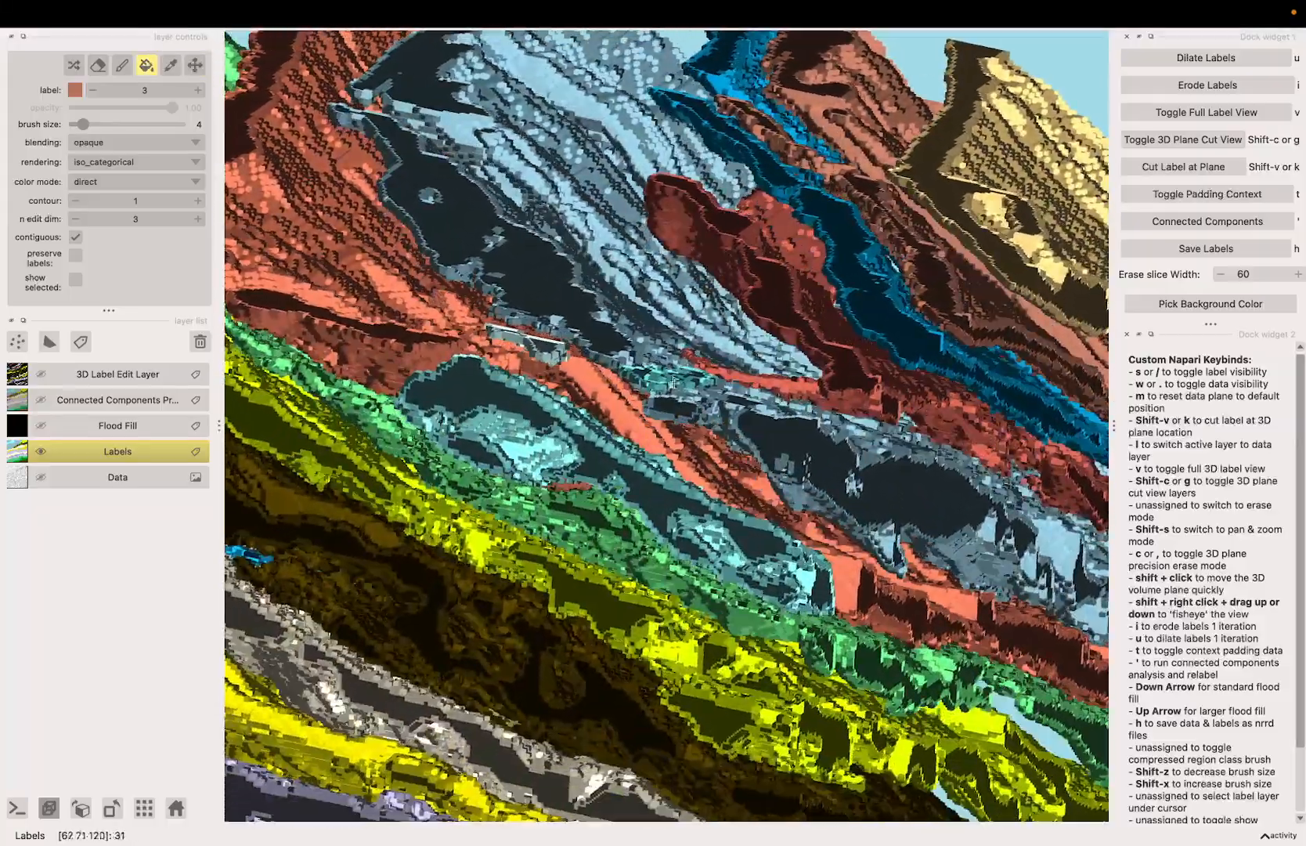
left_click(165, 74)
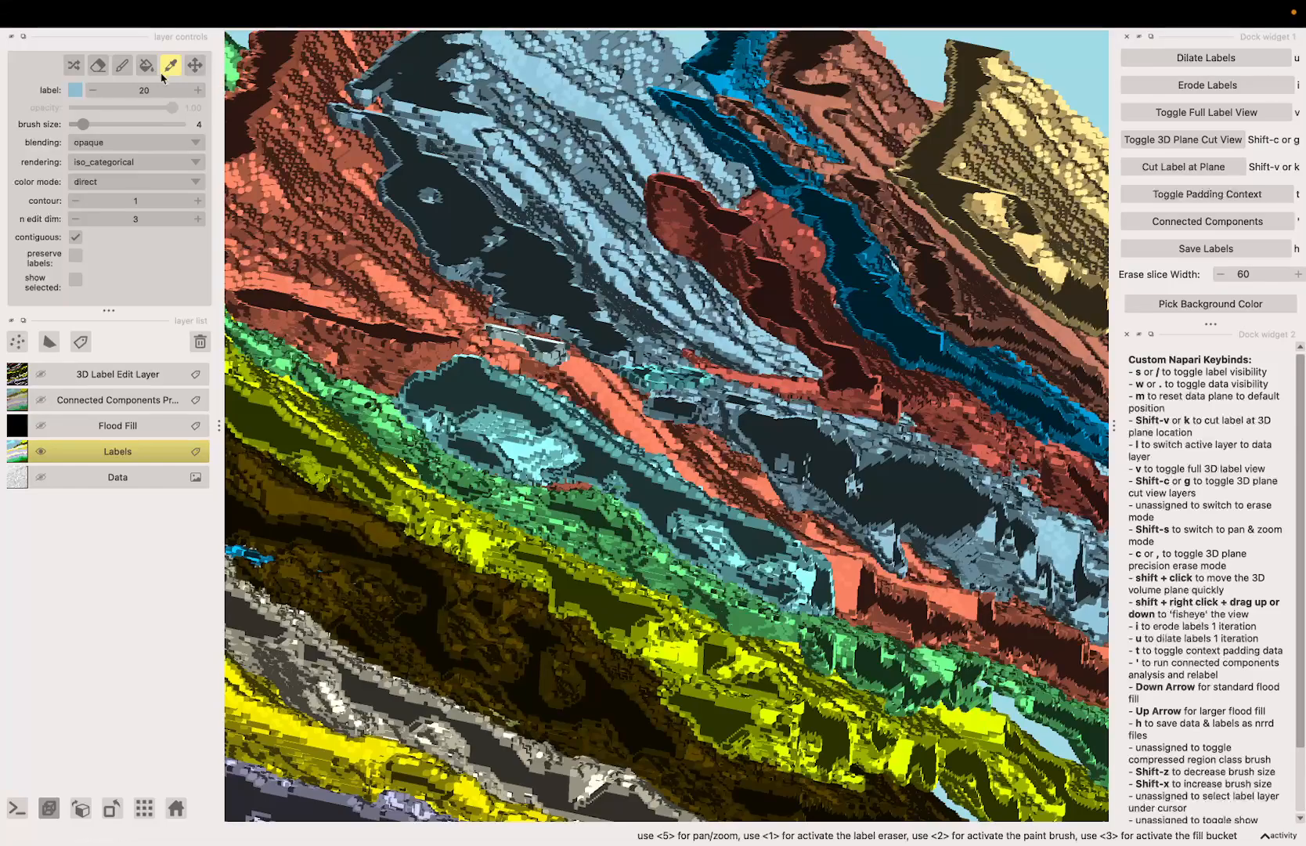
key("3")
scroll(661, 377, "down", 10)
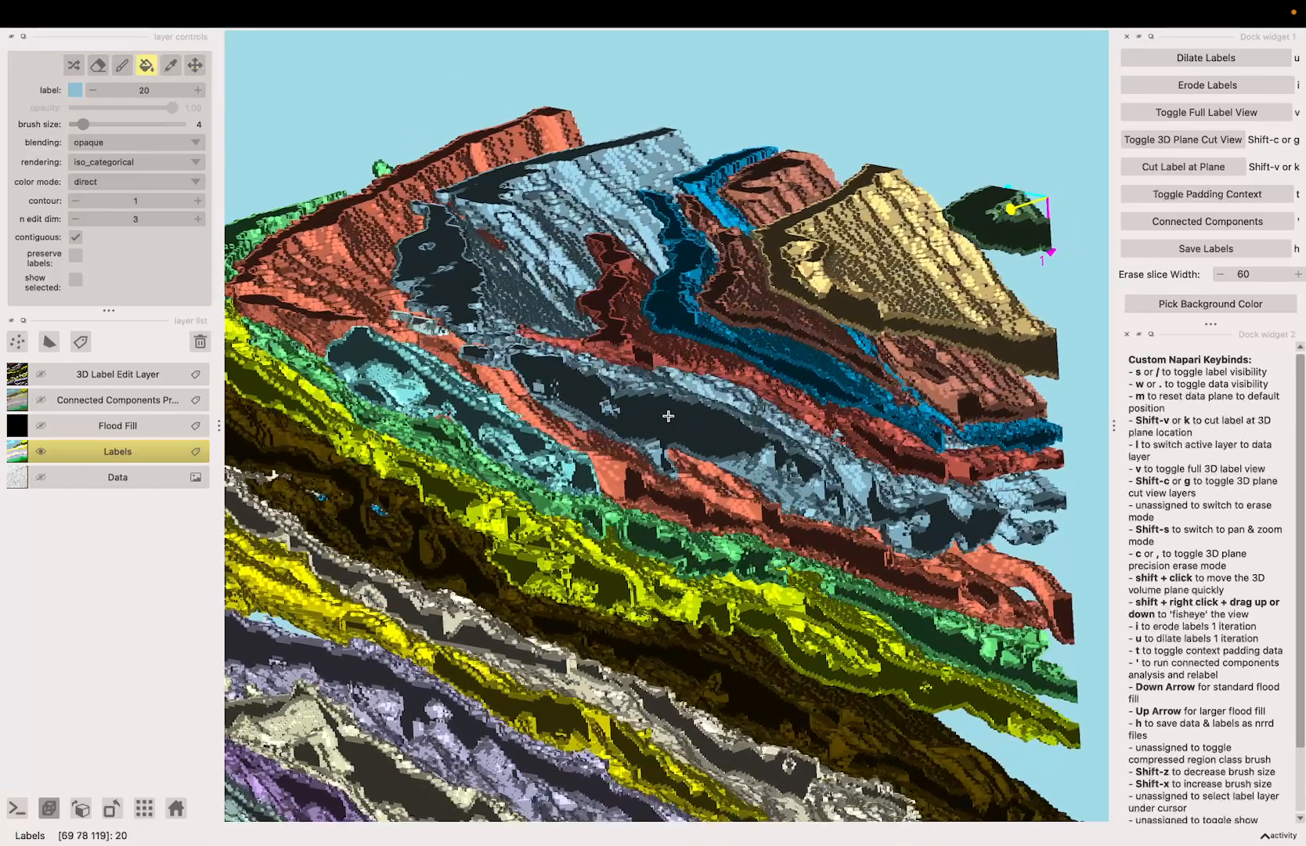
Step: Check the labels in the 2D slice view and the 3D plane cut view, and return to the full 3D label view
key("v")
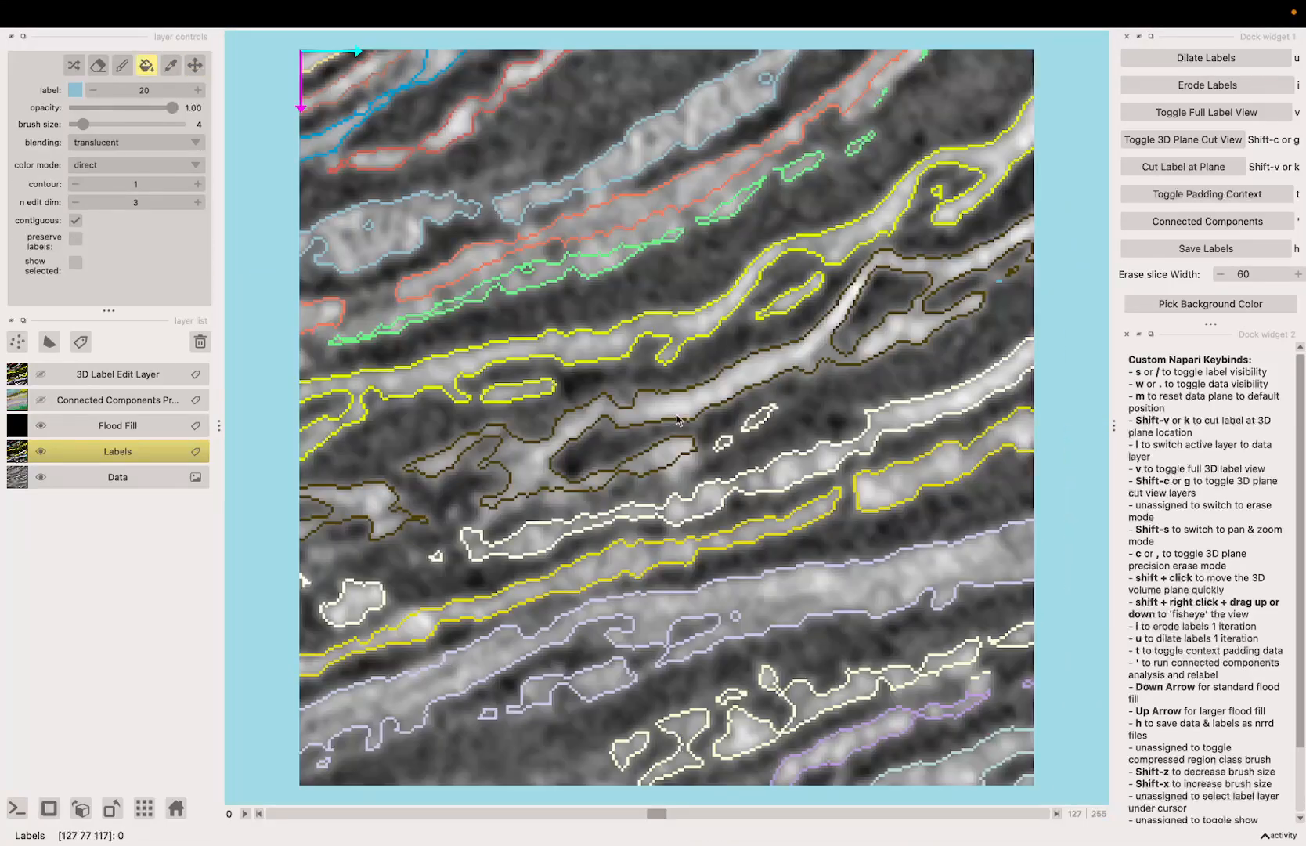
key("v")
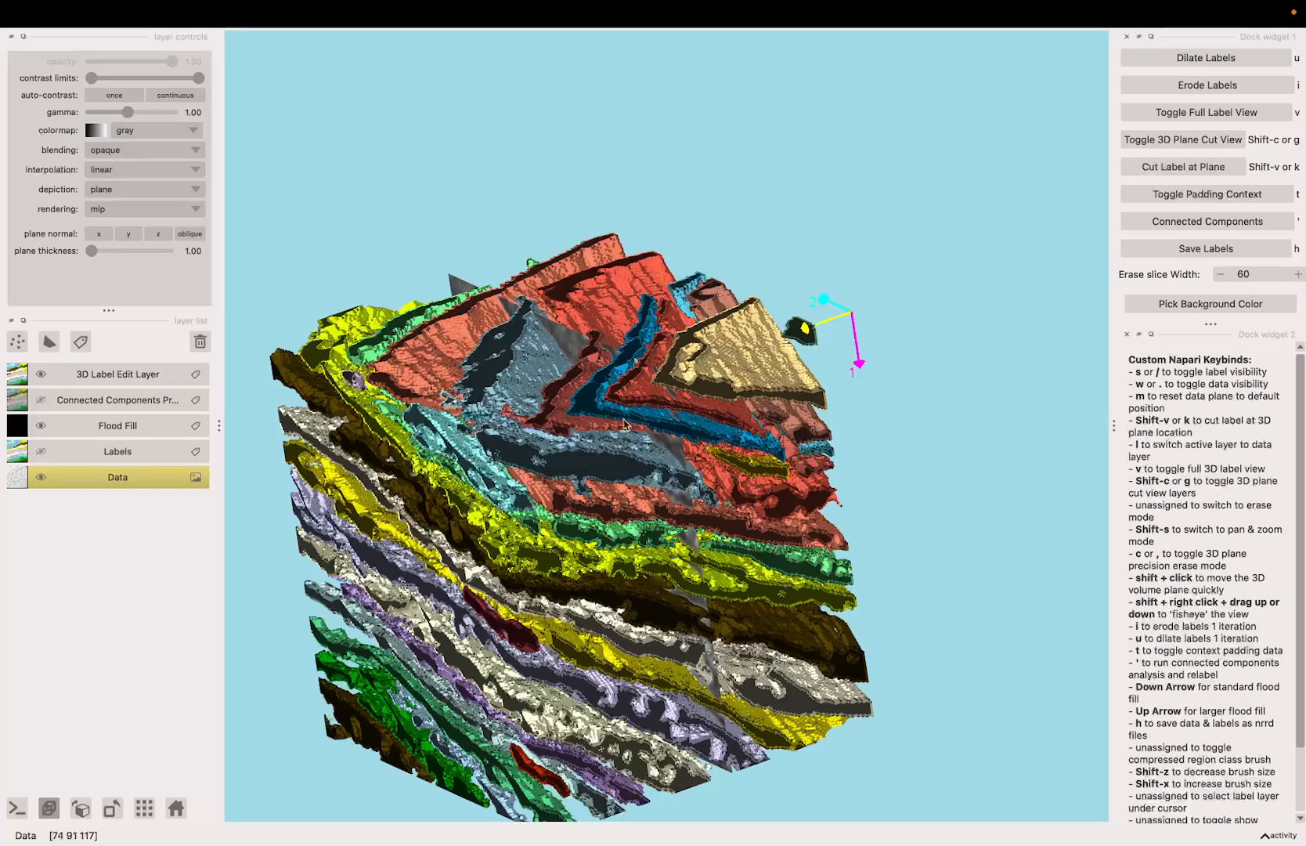
left_click_drag(518, 470, 557, 511)
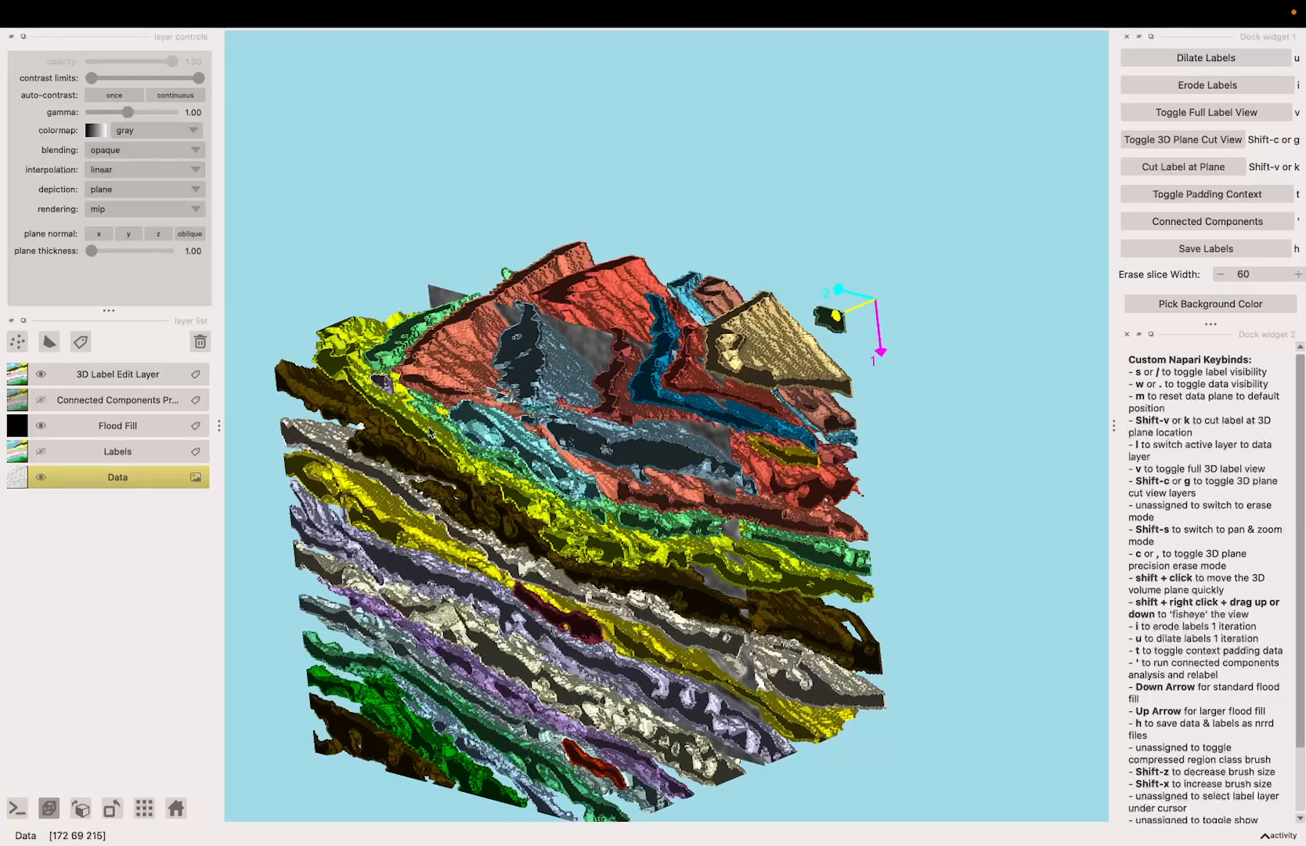
key("v")
key("v")
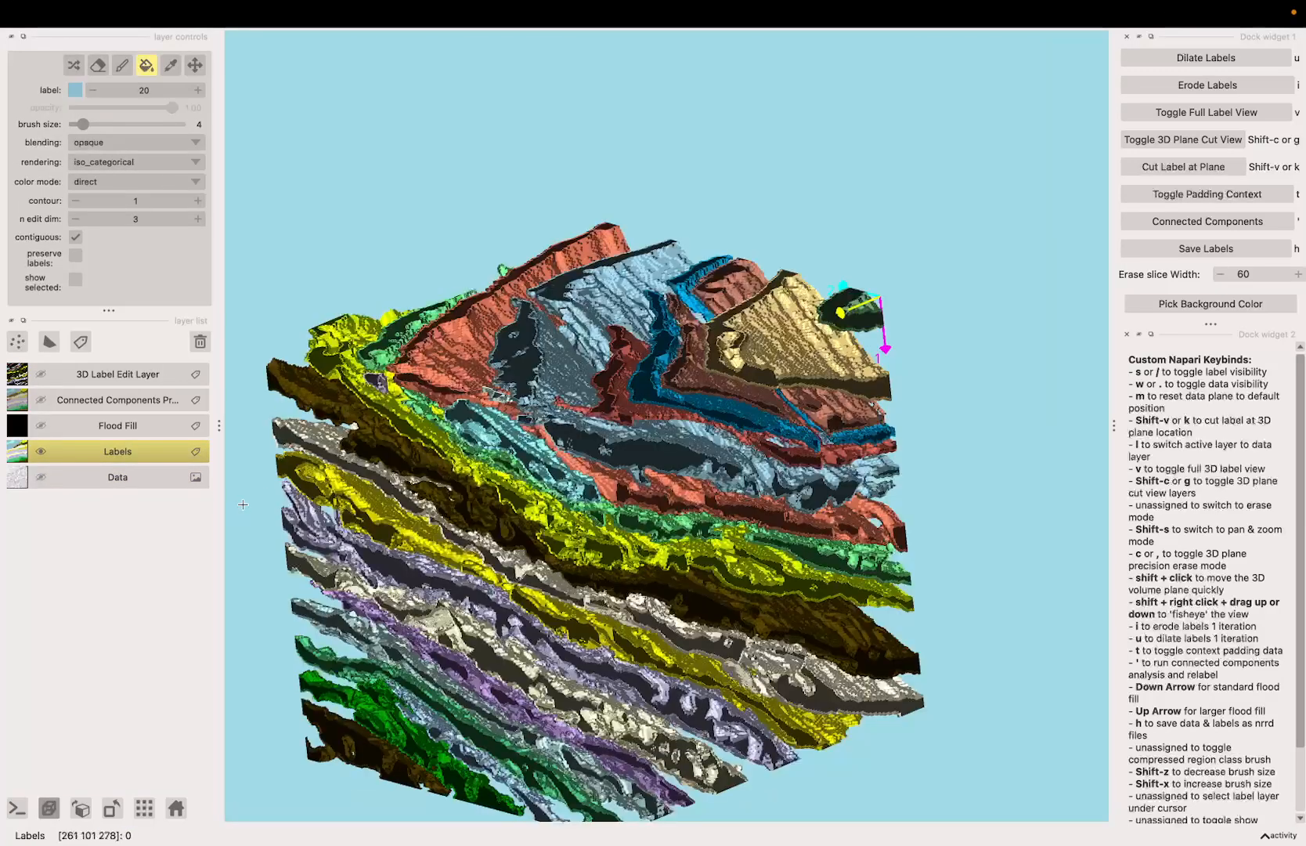
Step: Show the Data layer with the labels, make it active, and compare the data plane with label visibility toggled
left_click(41, 478)
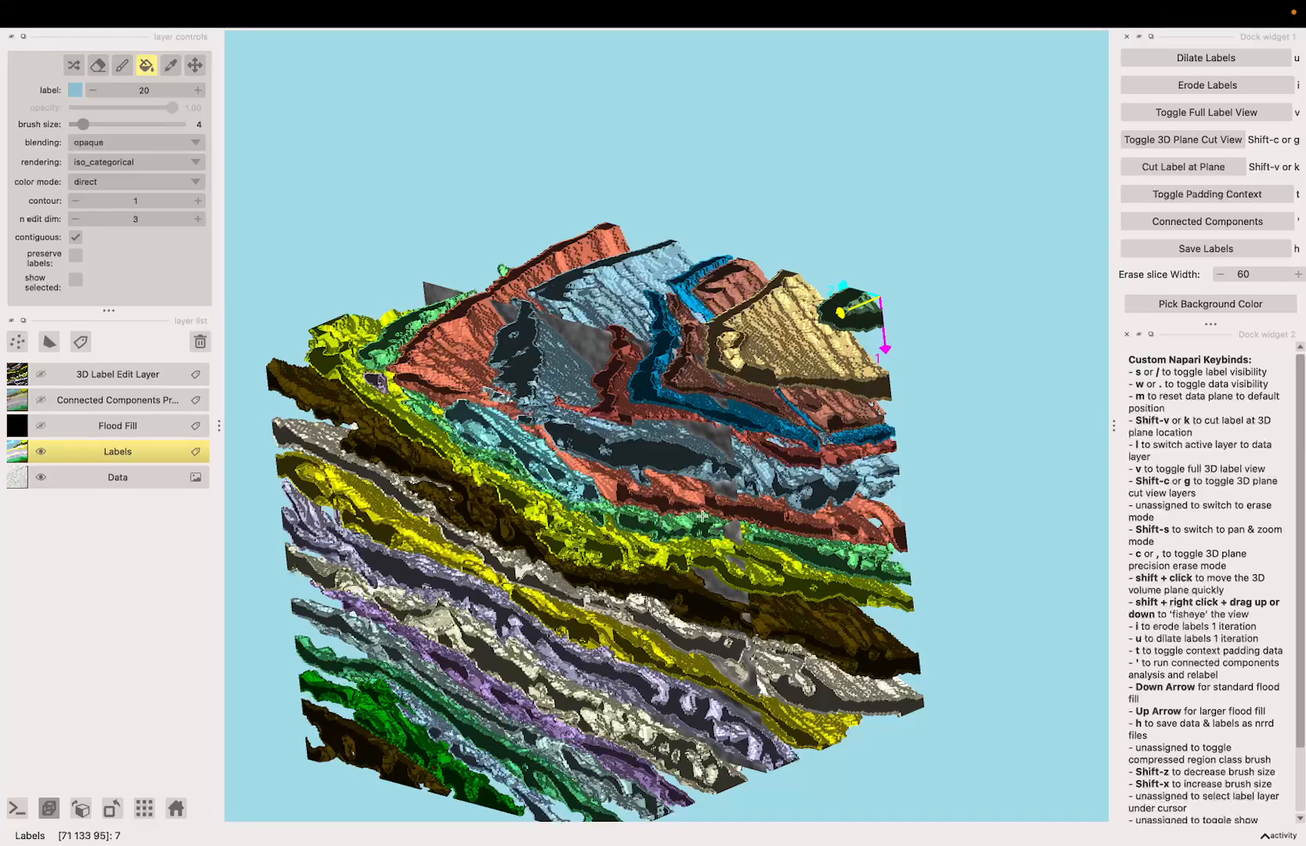
key("l")
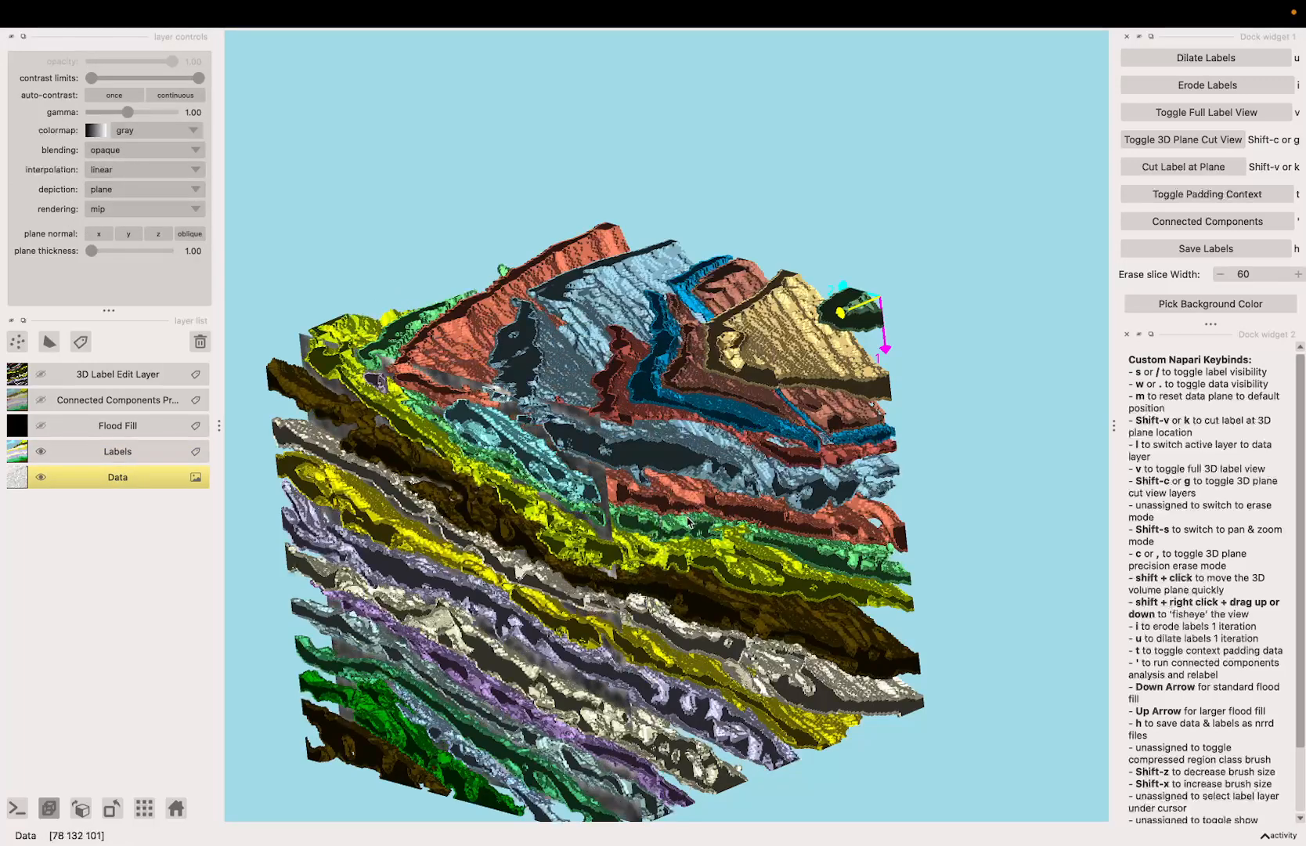
left_click_drag(690, 522, 498, 498)
key("x")
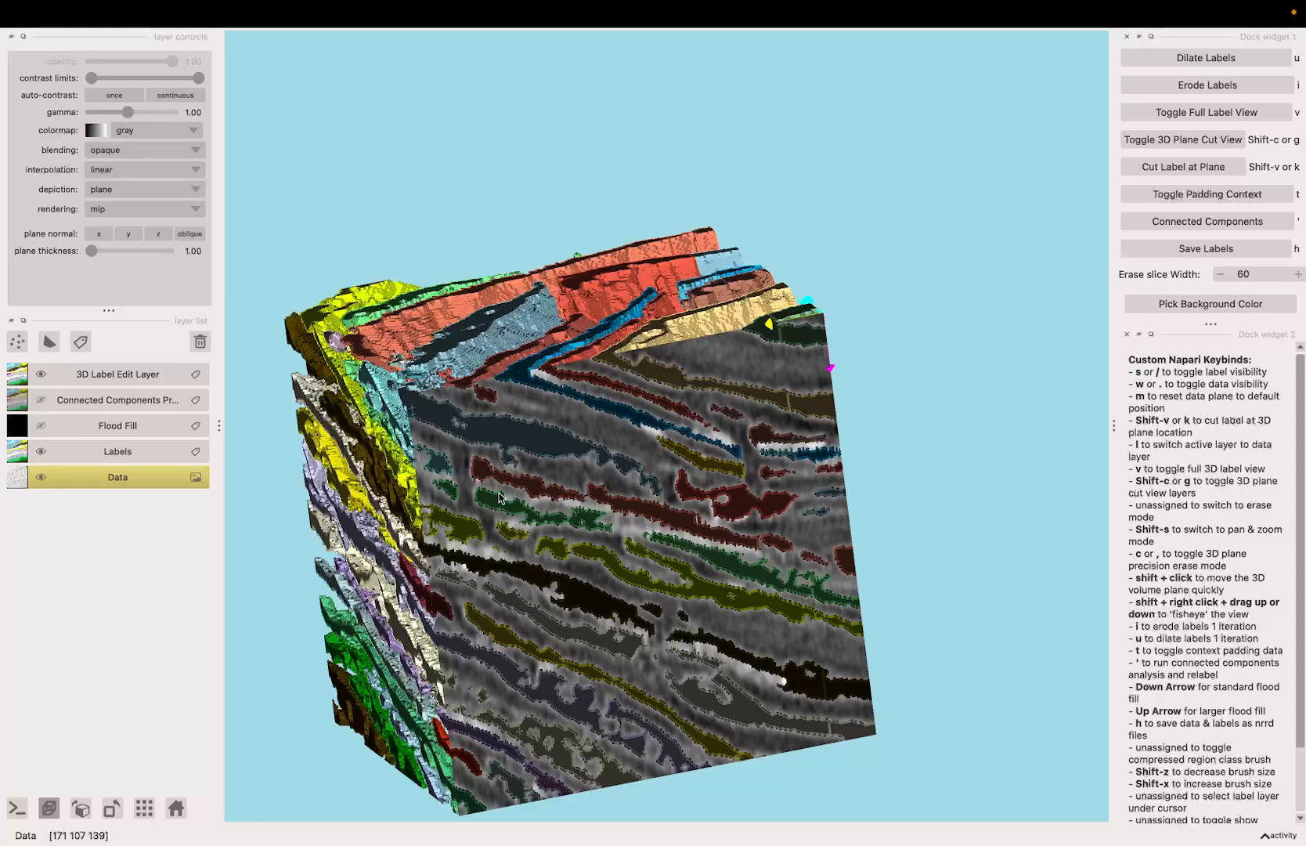
key("s")
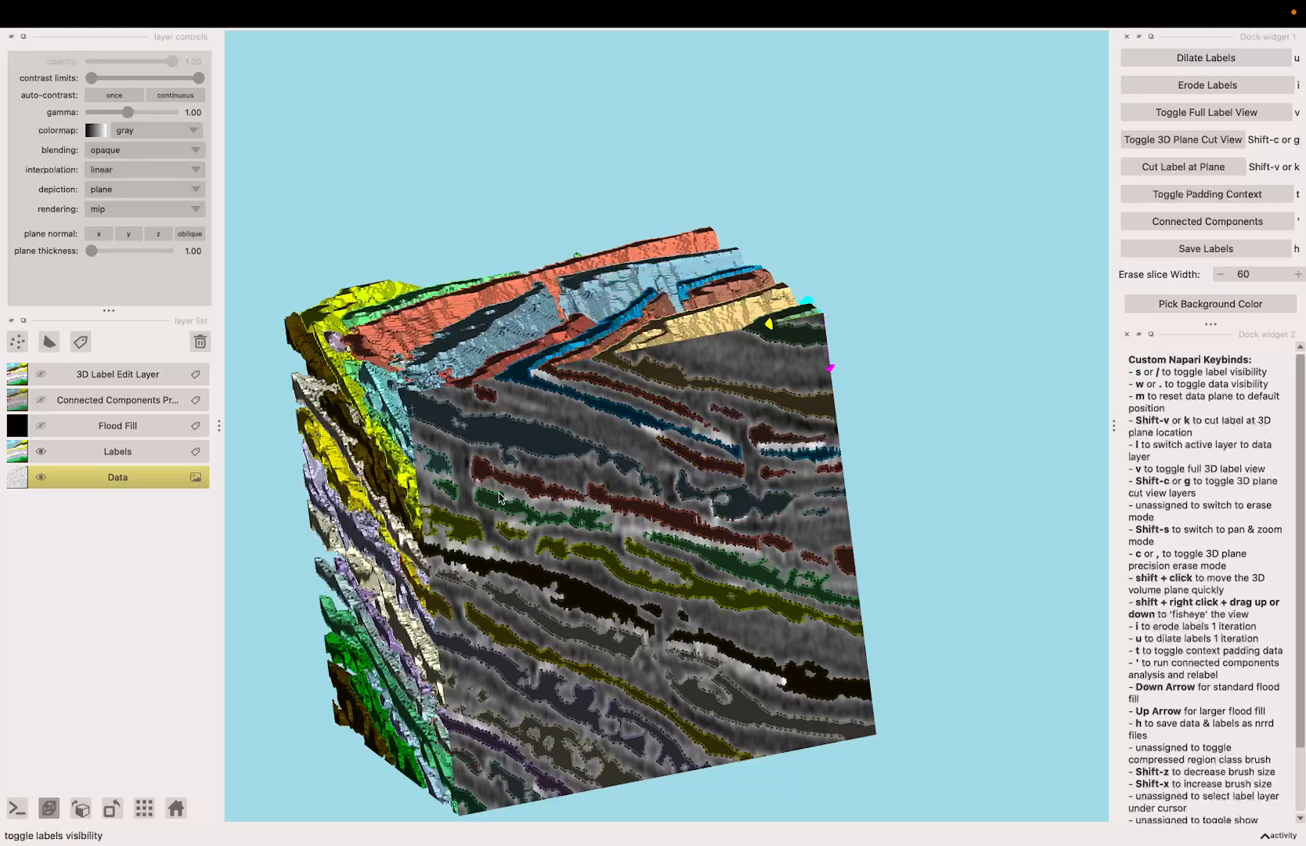
Step: Delete the 3D Label Edit Layer and show the Labels layer together with the data plane
left_click(41, 451)
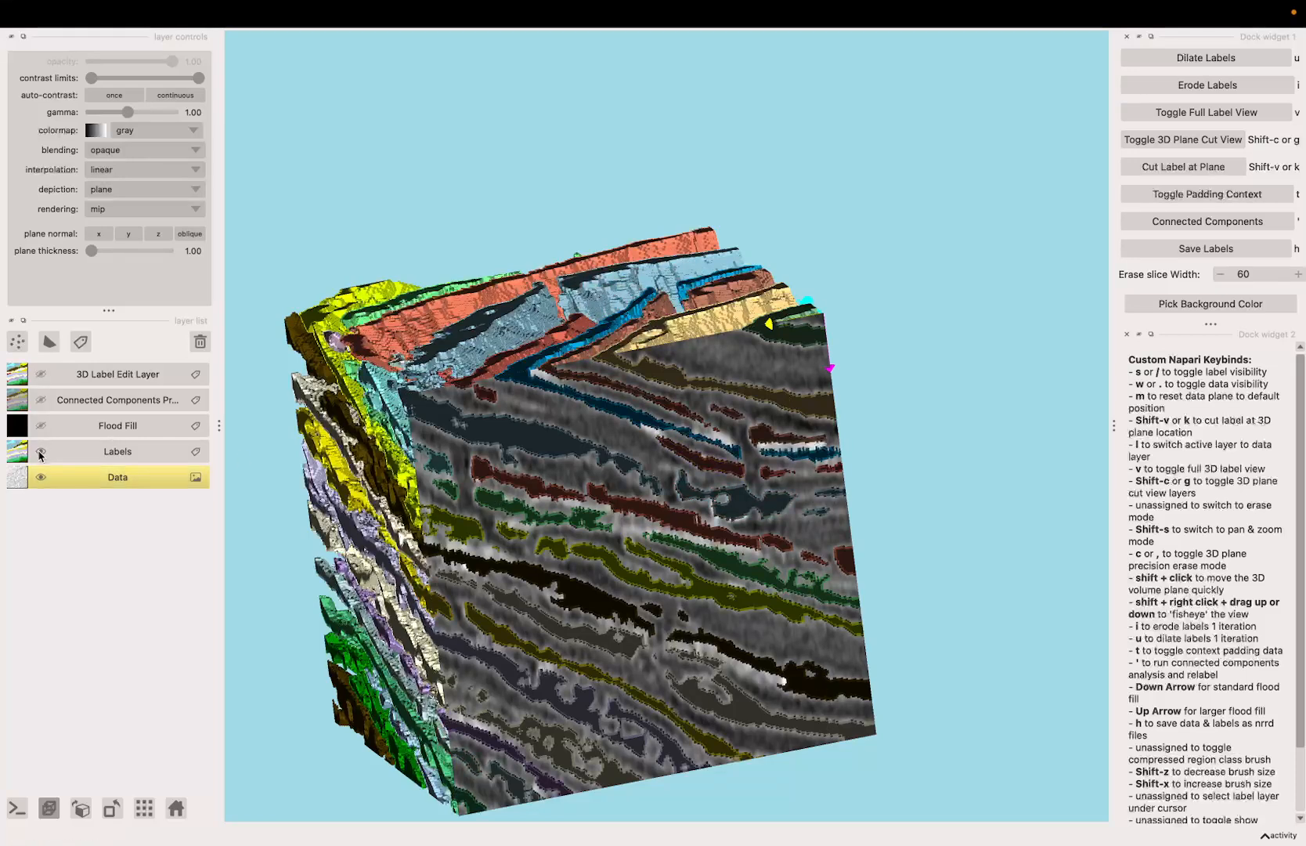
left_click(160, 379)
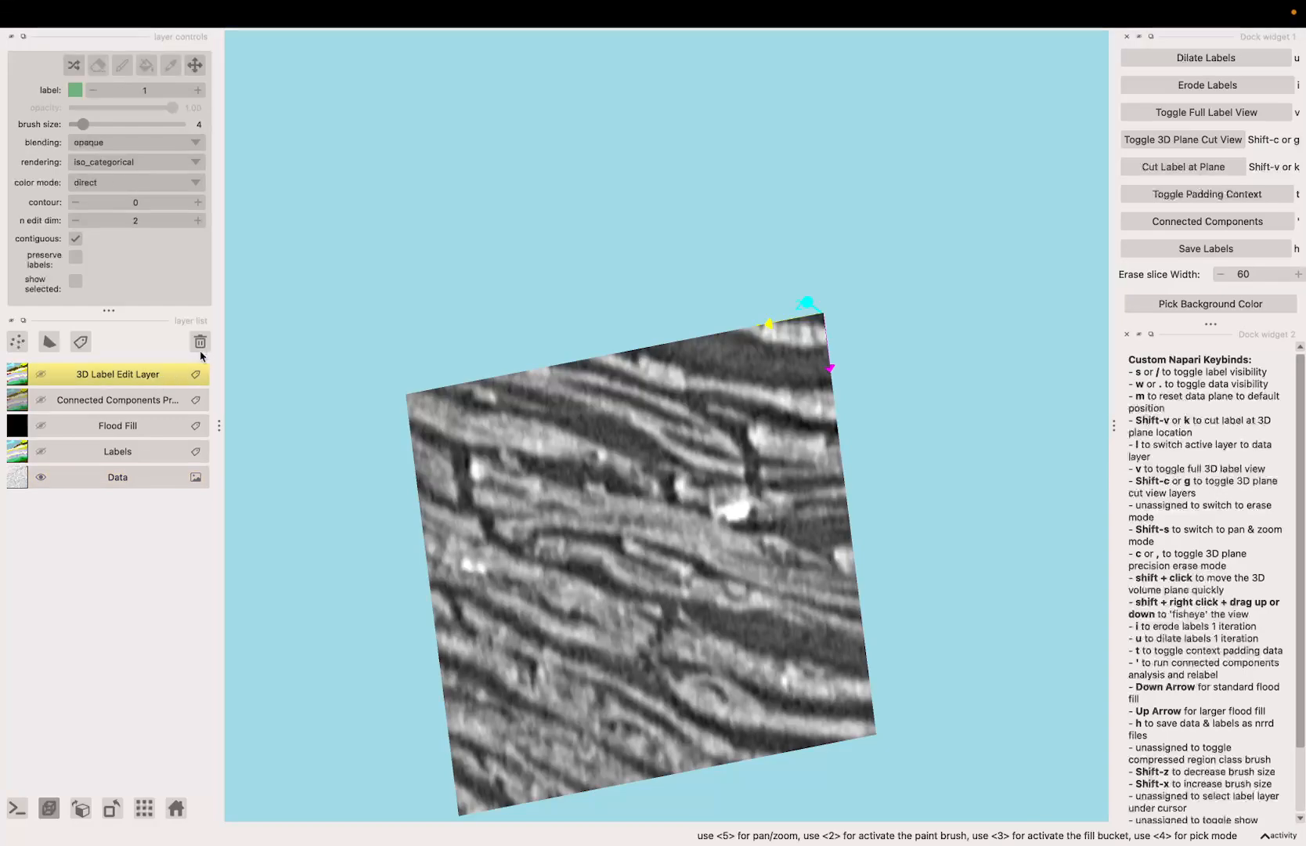
left_click(202, 345)
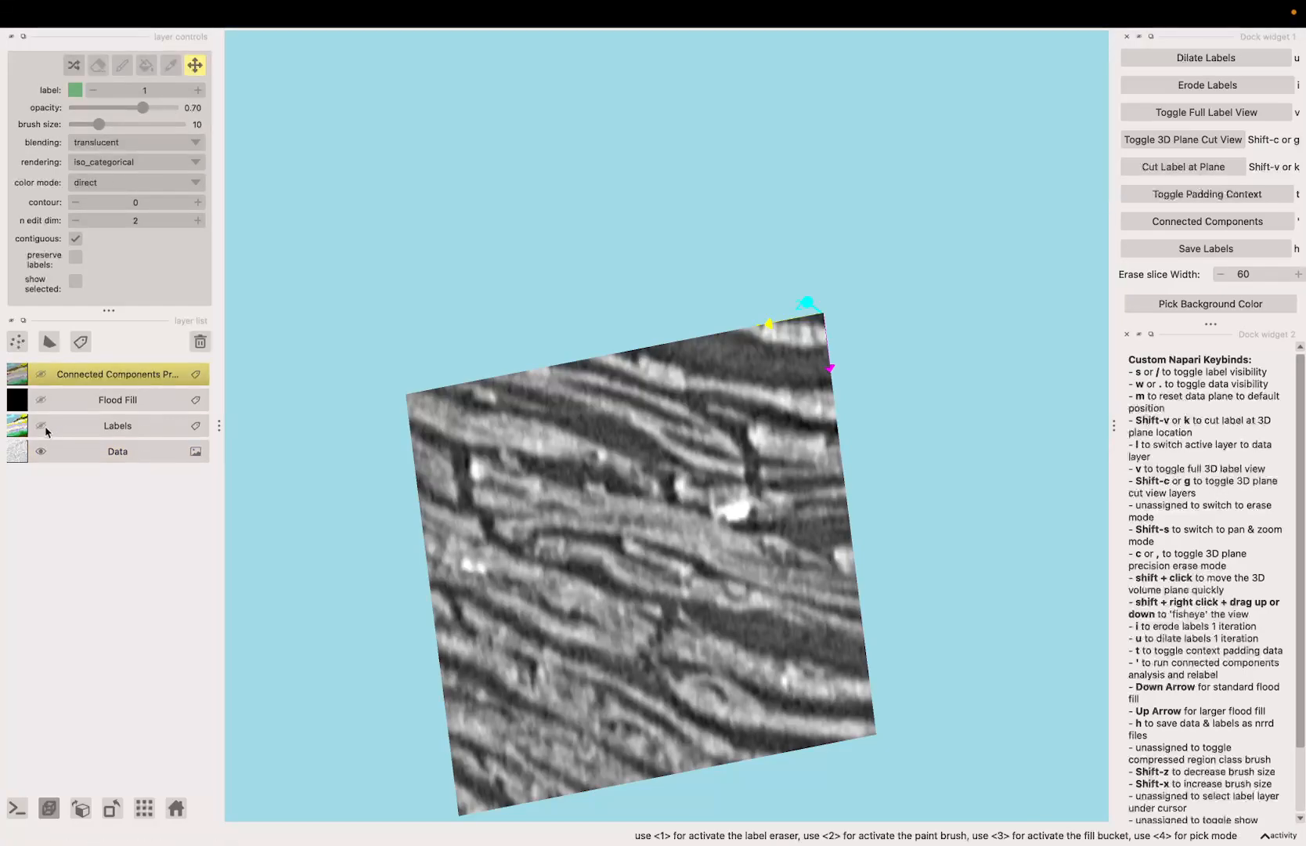
left_click(41, 426)
Step: Turn on the padding context and compare the surrounding scan data with the labels hidden and shown
left_click_drag(301, 481, 382, 486)
key("Right")
key("Right")
key("Right")
key("Right")
key("Right")
key("Right")
key("Right")
key("Right")
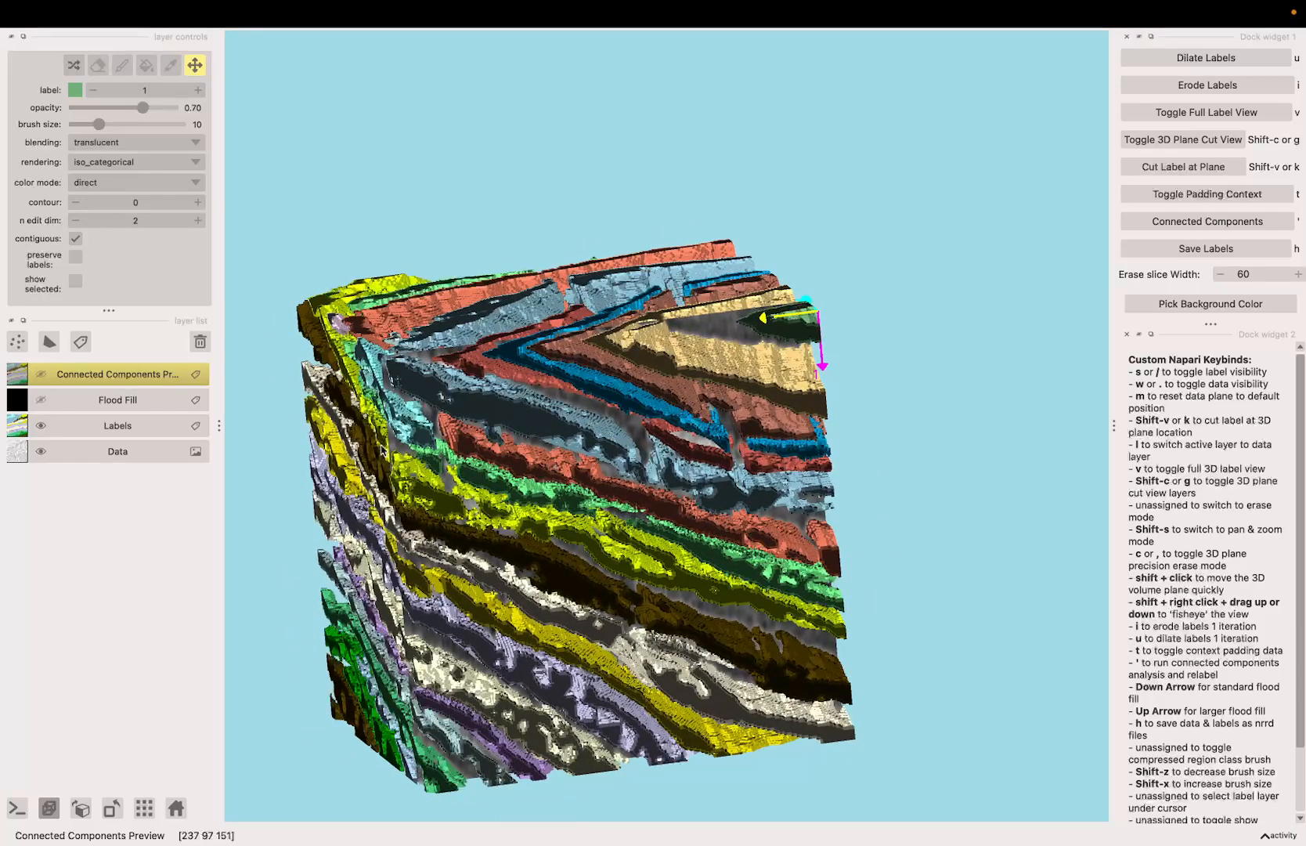
key("t")
left_click_drag(354, 444, 380, 410)
key("s")
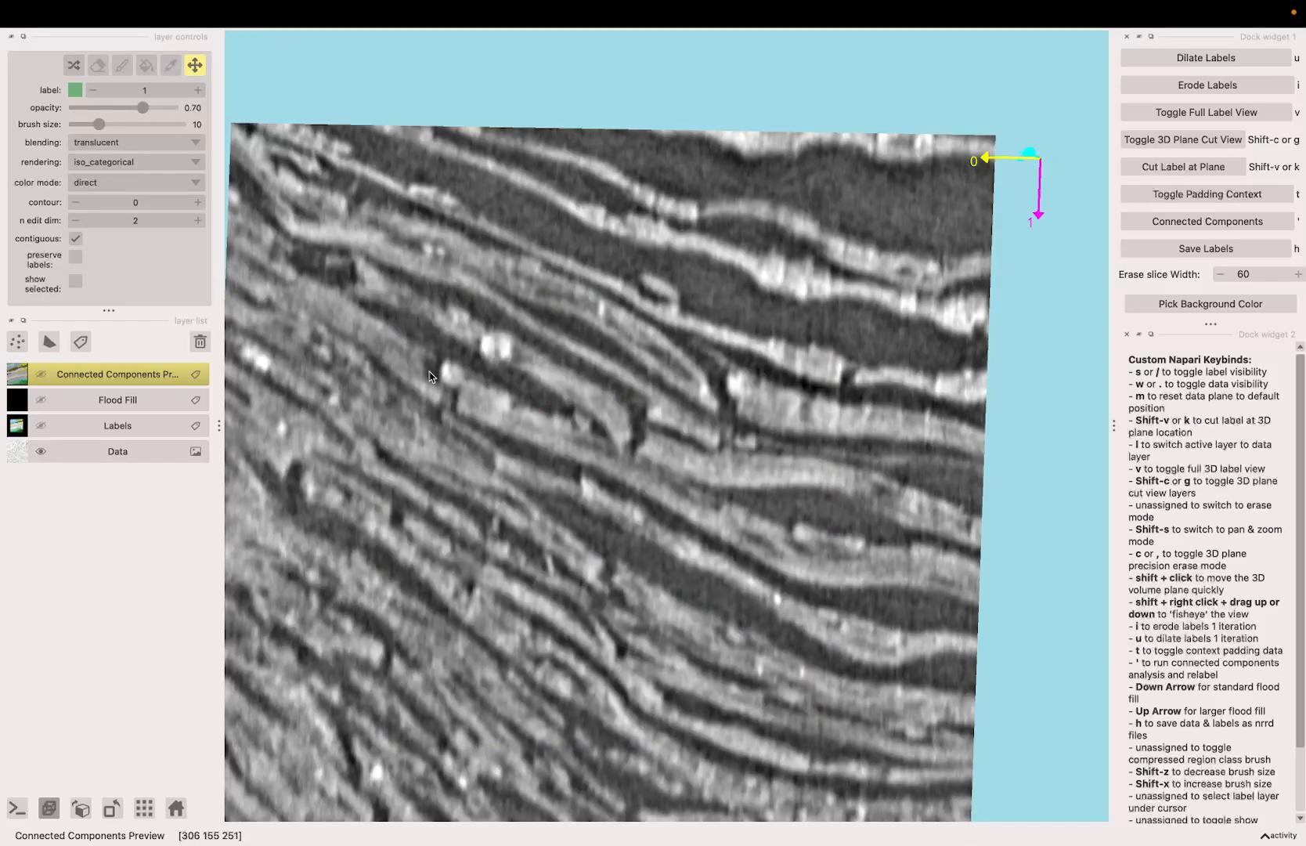
mouse_move(451, 408)
left_mouse_down("shift")
mouse_move(437, 374)
mouse_move(442, 397)
left_mouse_up("shift")
key("s")
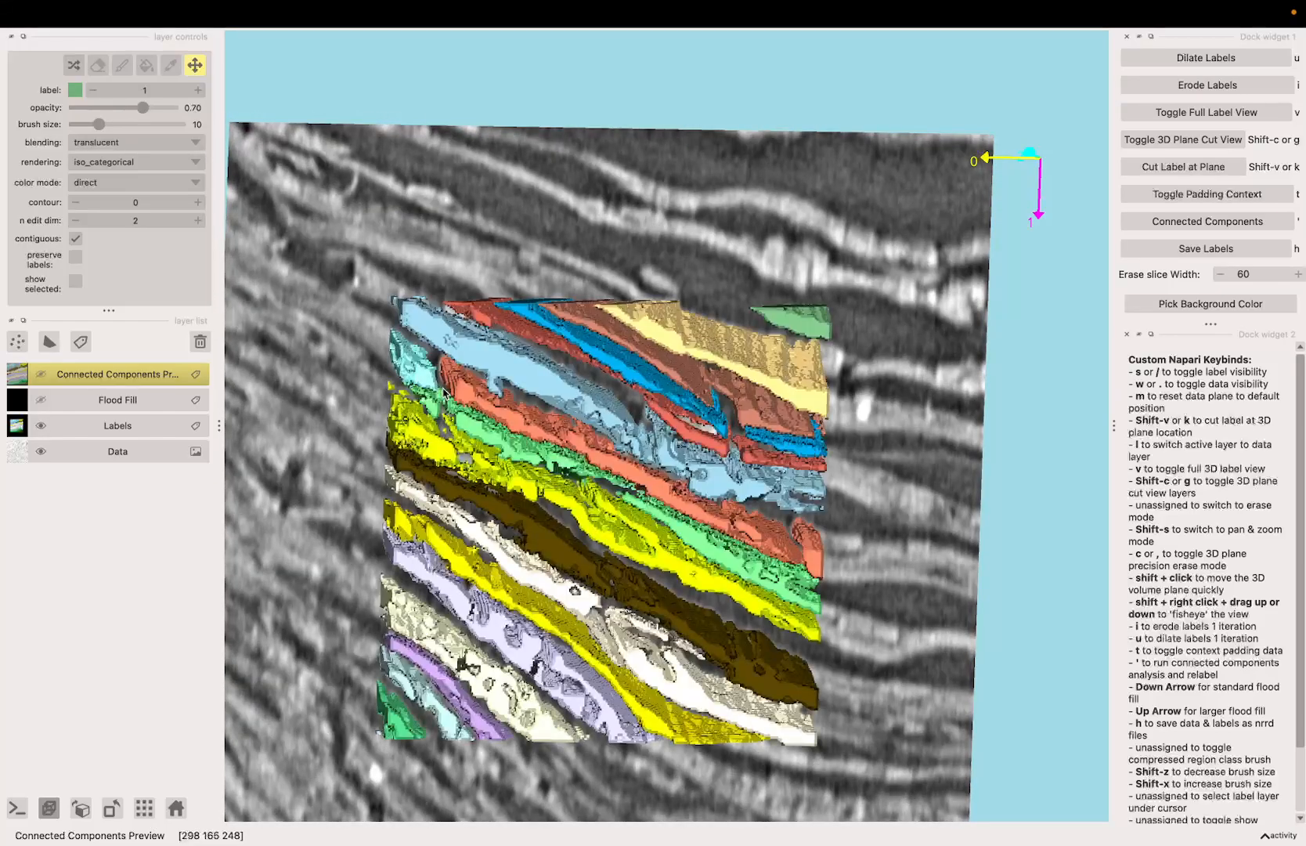
key("v")
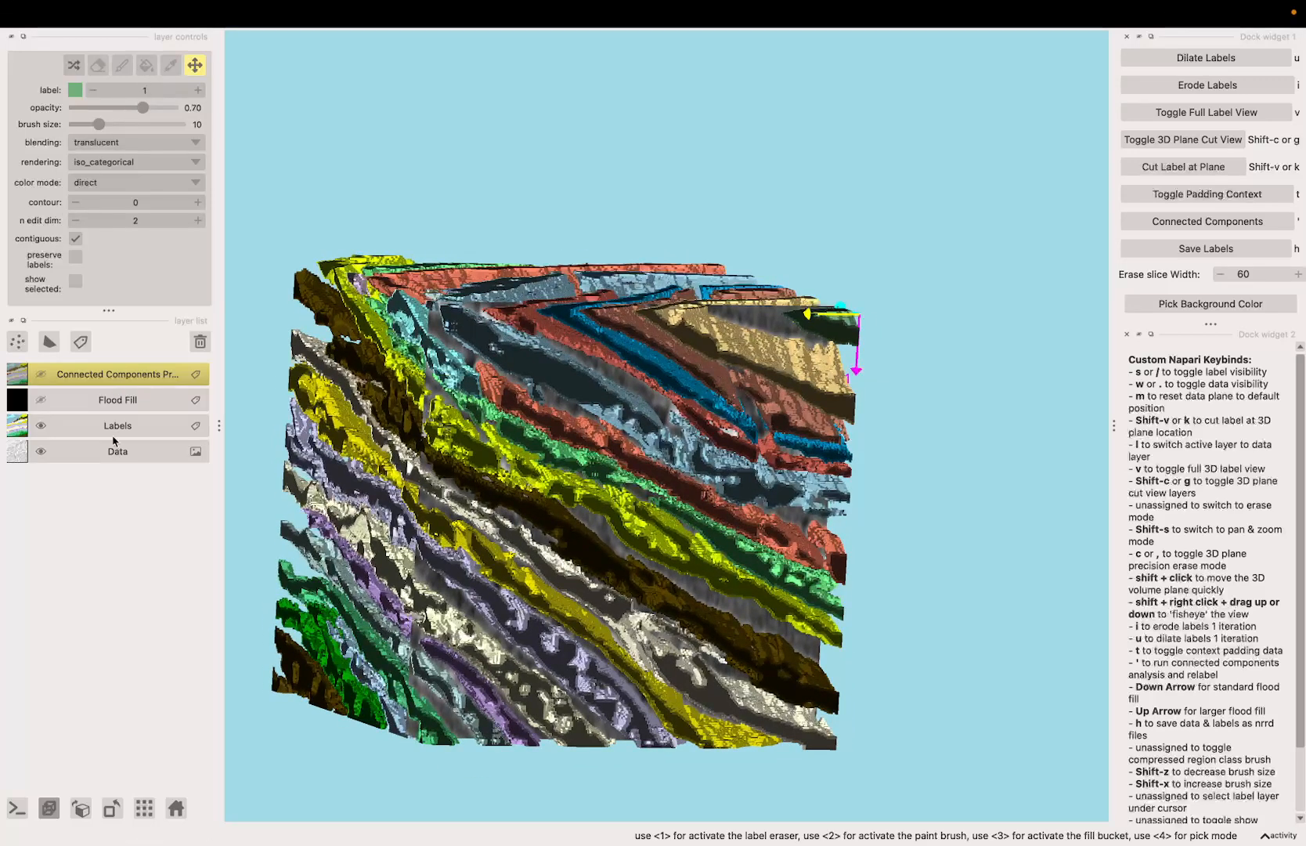
Step: Make the Labels layer active, pick light red label 6 and activate the fill tool with it
left_click(113, 433)
left_click(171, 69)
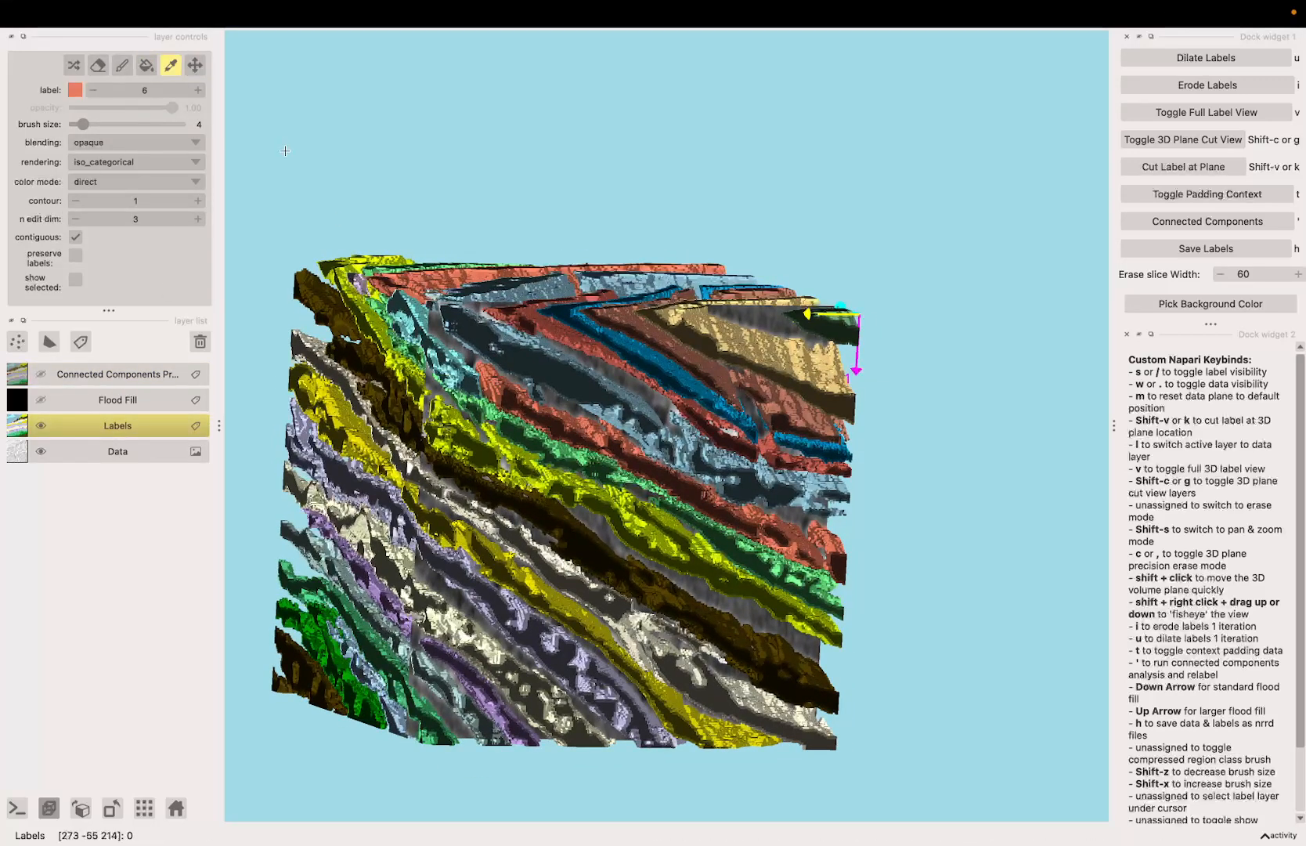
key("3")
scroll(462, 368, "down", 2)
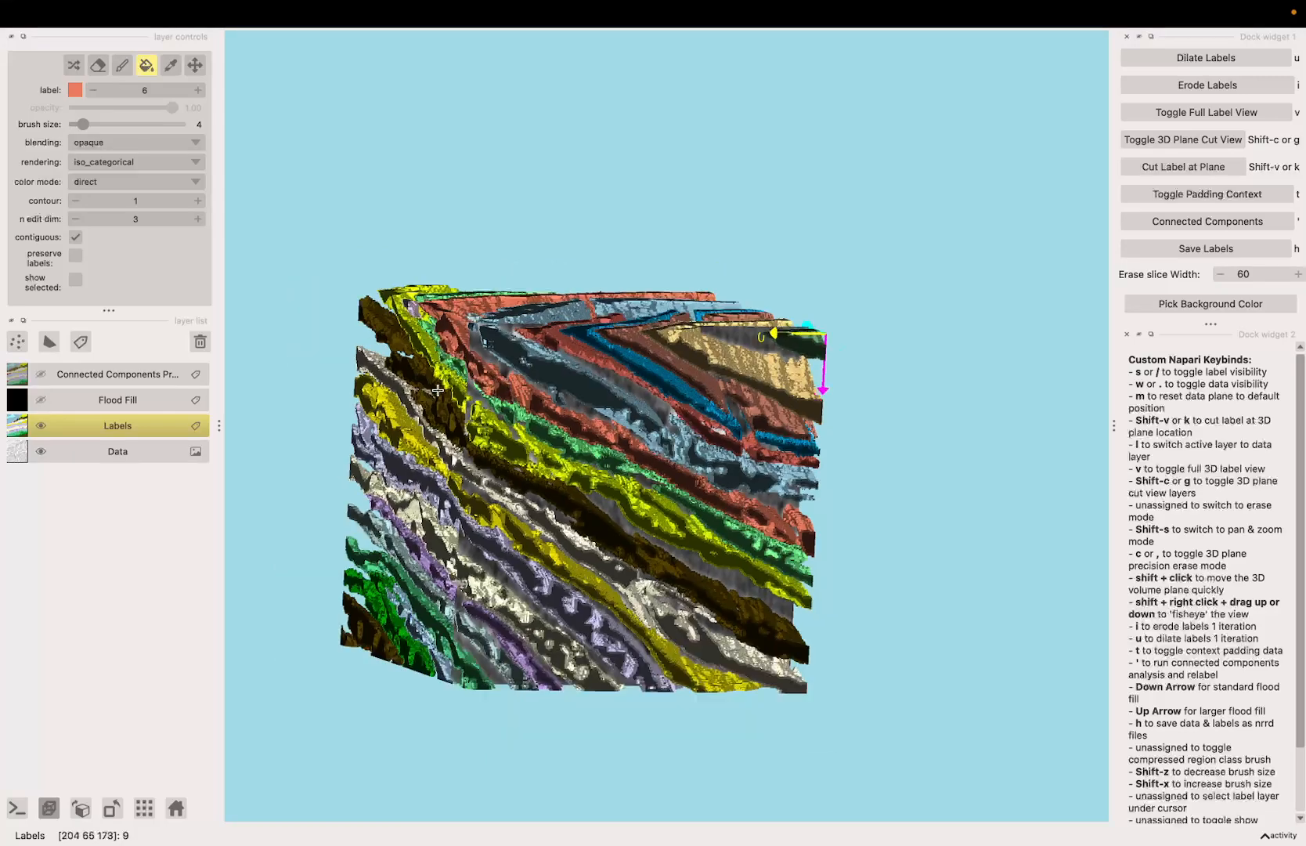
Step: Check the labels in the 2D slice view and return to the full 3D label view without the data plane
key("shift+s")
left_click_drag(462, 369, 584, 498)
key("v")
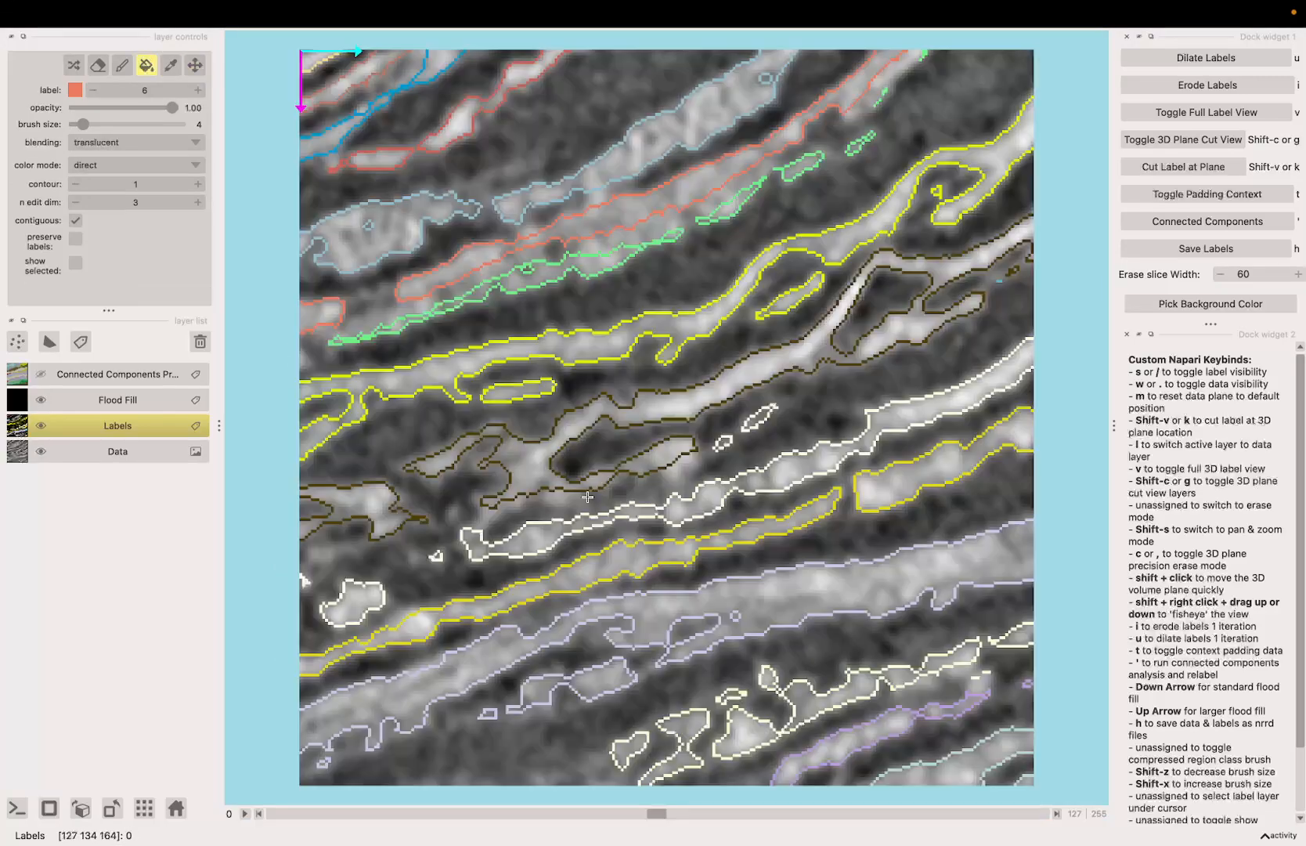
key("v")
left_click_drag(943, 473, 801, 426)
Step: Pick dark brown label 10 and fill the small blue segment within the dark brown sheet with it
key("space")
scroll(638, 431, "up", 4)
key("space")
scroll(800, 426, "up", 4)
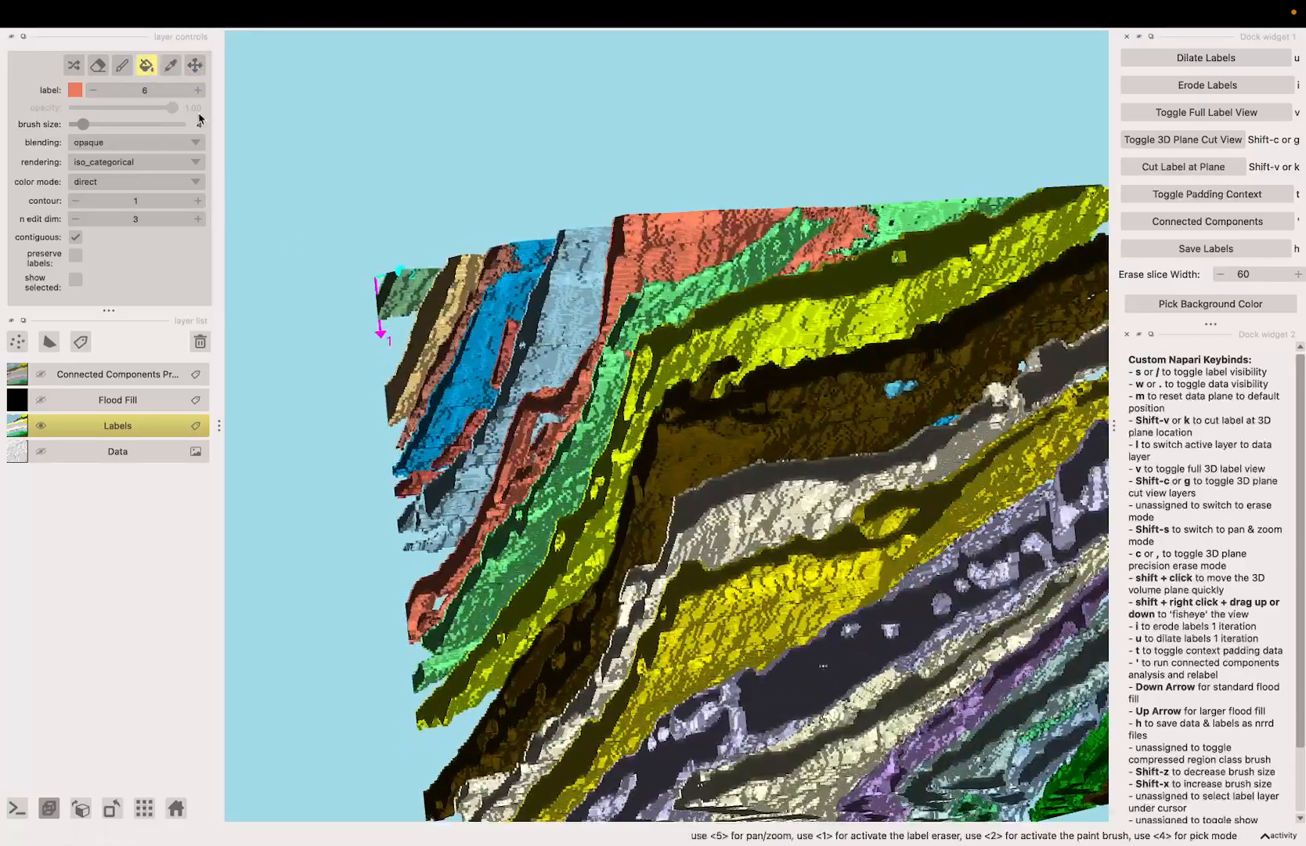
left_click(169, 66)
left_click(732, 431)
left_click(124, 66)
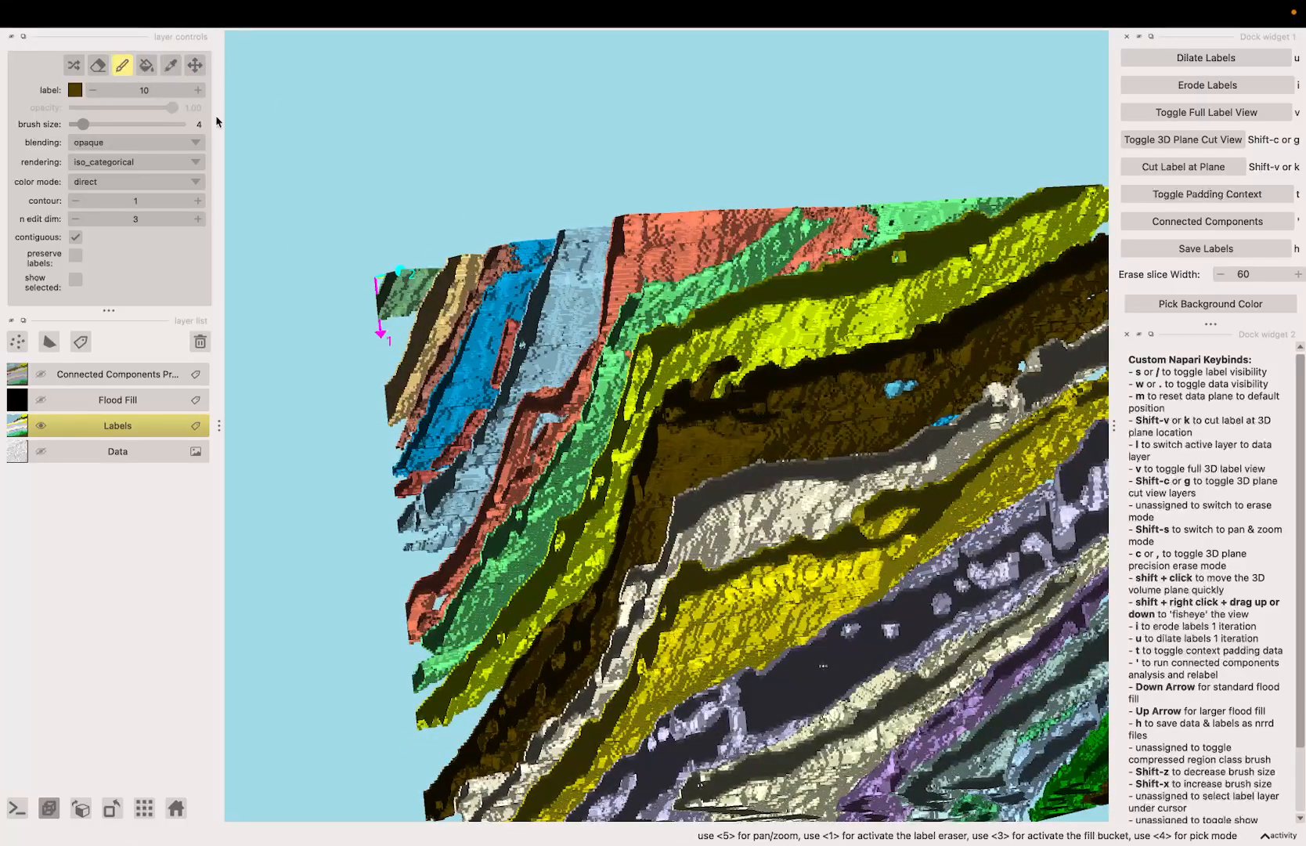
key("f")
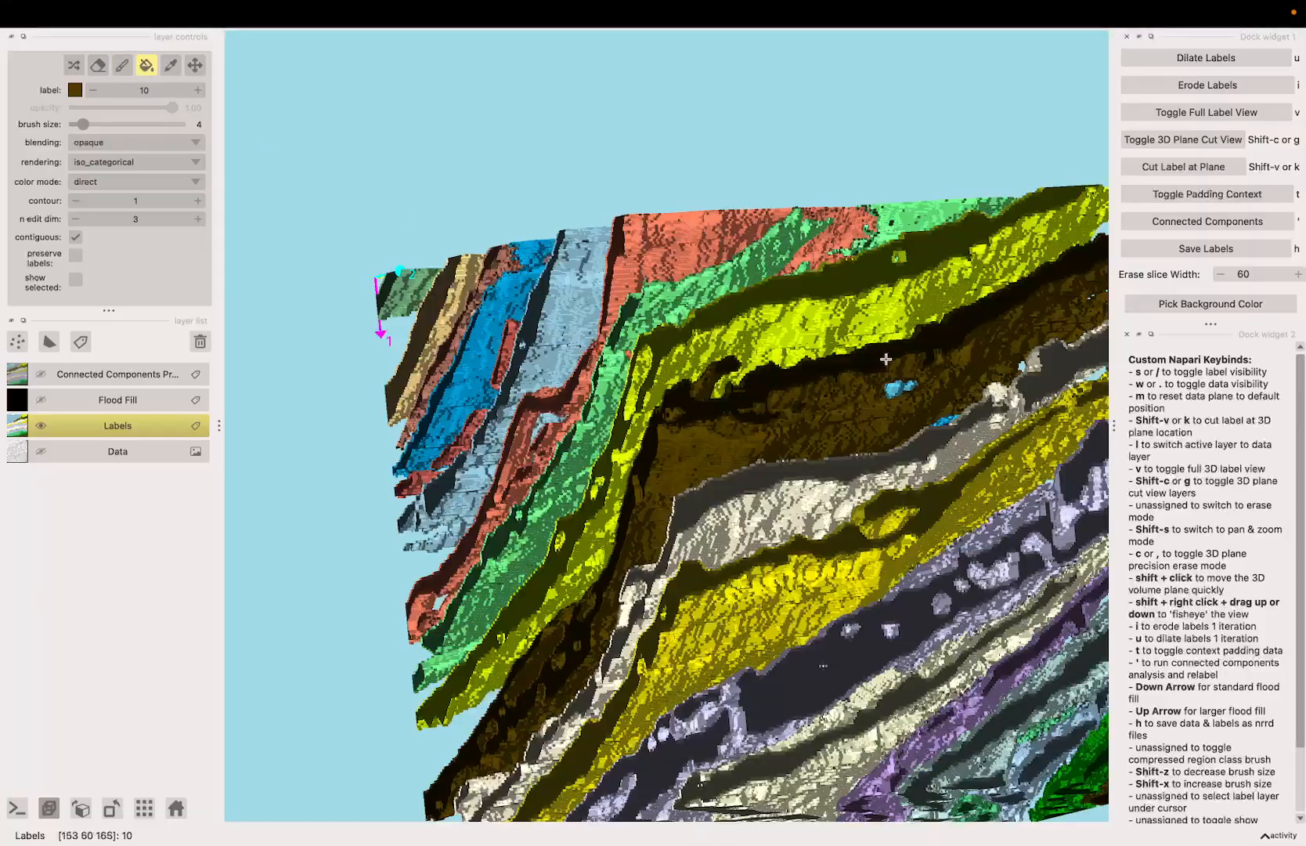
Step: Pick off-white label 11 and fill the small blue segment between the dark brown and off-white sheets with it
key("space")
left_click_drag(901, 390, 744, 509)
left_click(173, 67)
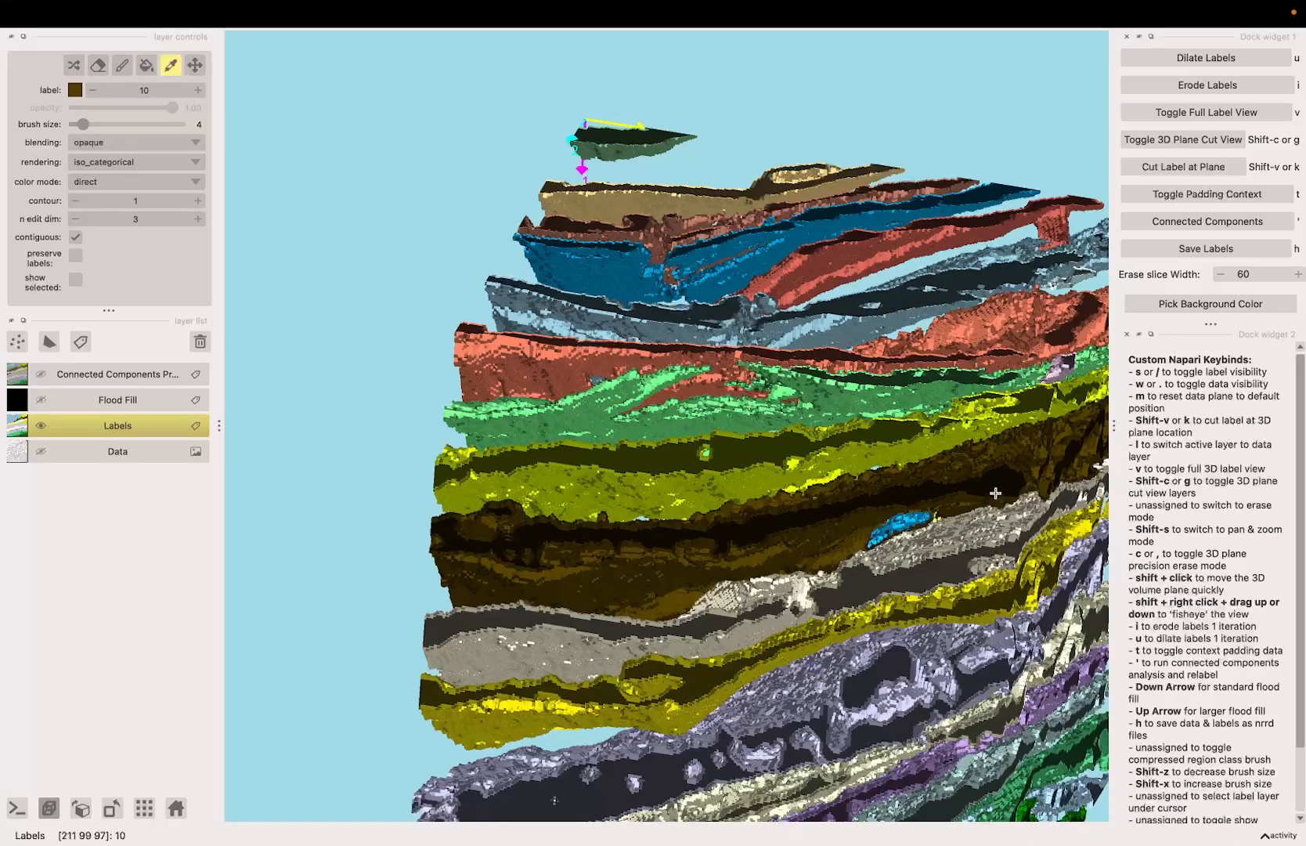
left_click(147, 67)
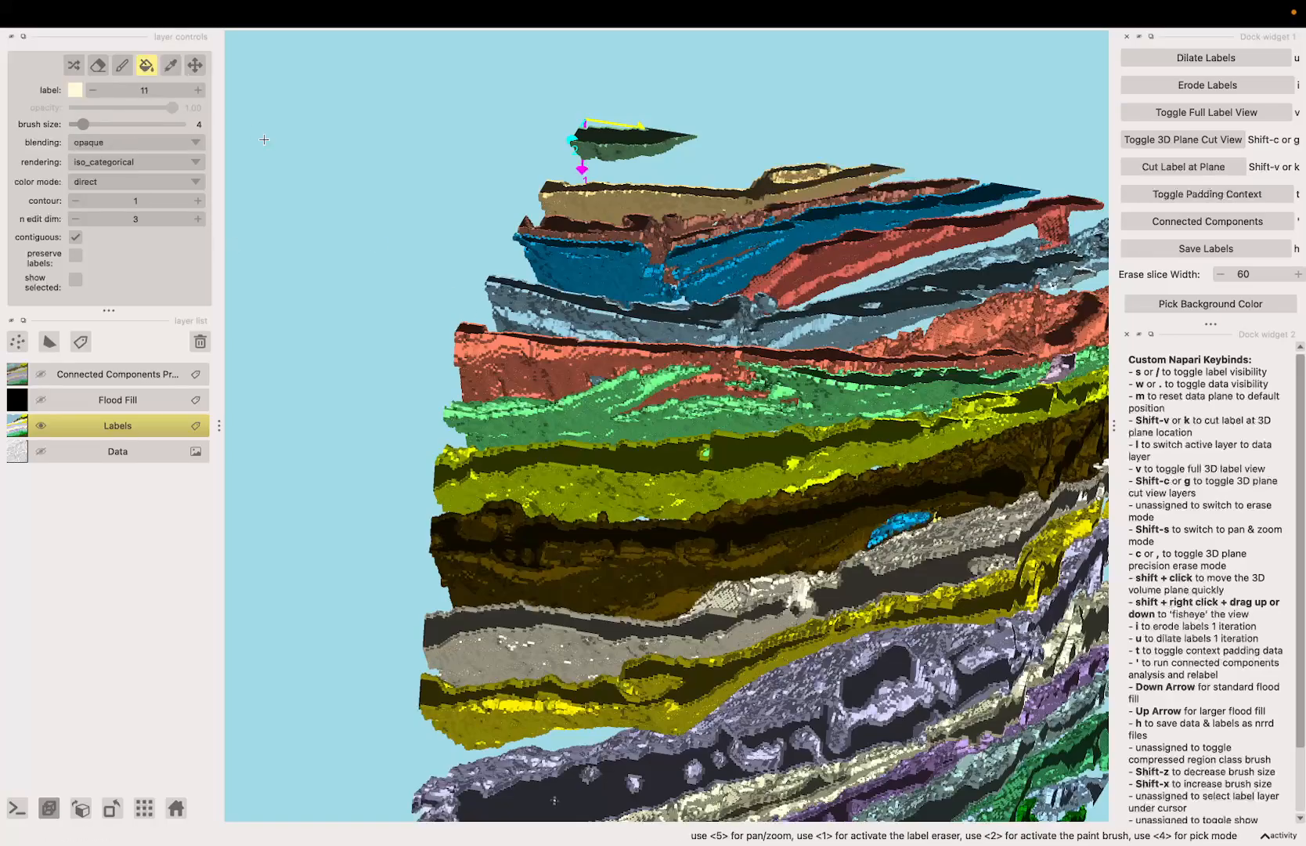
left_click(898, 530)
Step: Examine the merged labels from all sides of the volume, checking the inner green, light blue and purple sheets up close for stray segments
scroll(897, 530, "down", 4)
key("space")
left_click_drag(898, 530, 774, 510)
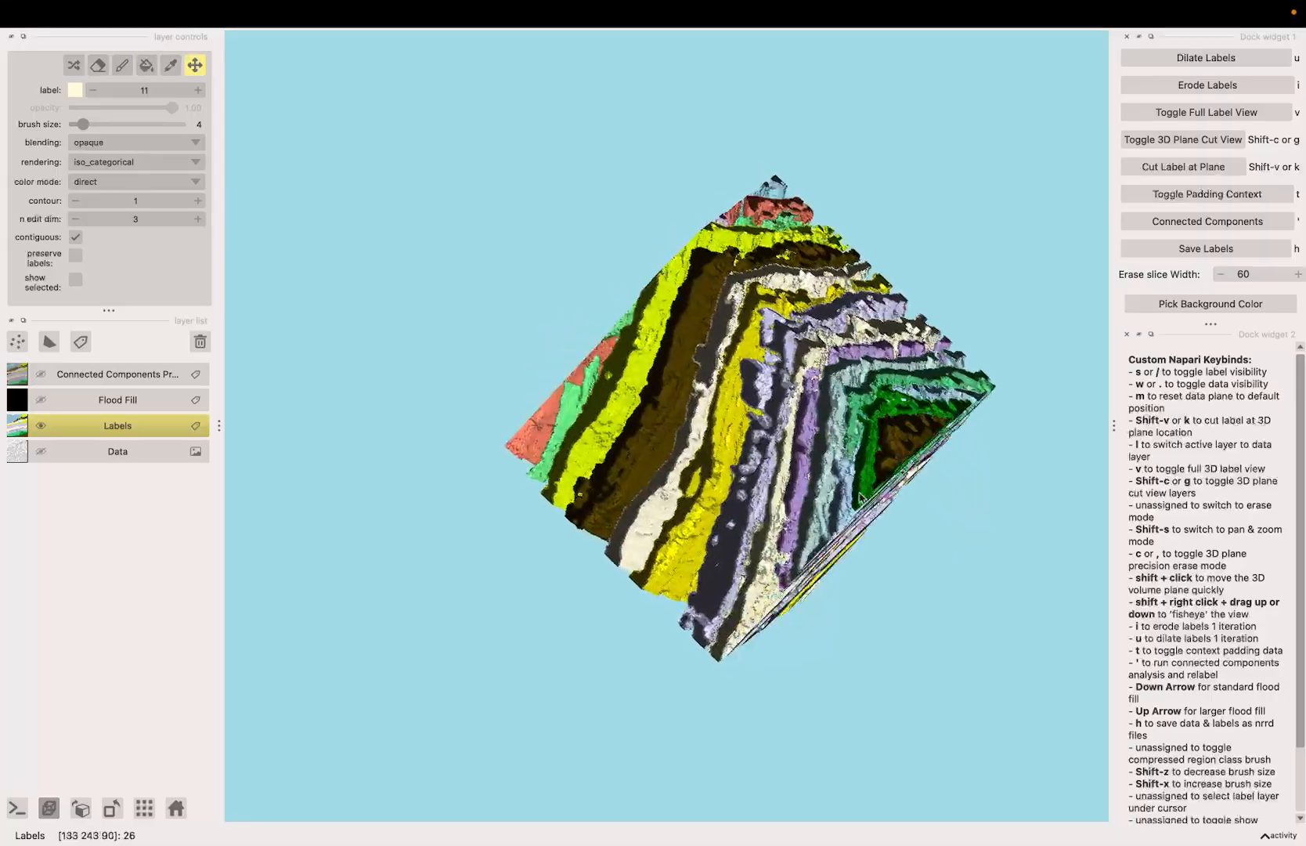
mouse_move(680, 330)
left_mouse_down()
mouse_move(666, 274)
mouse_move(688, 323)
left_mouse_up()
scroll(682, 309, "up", 6)
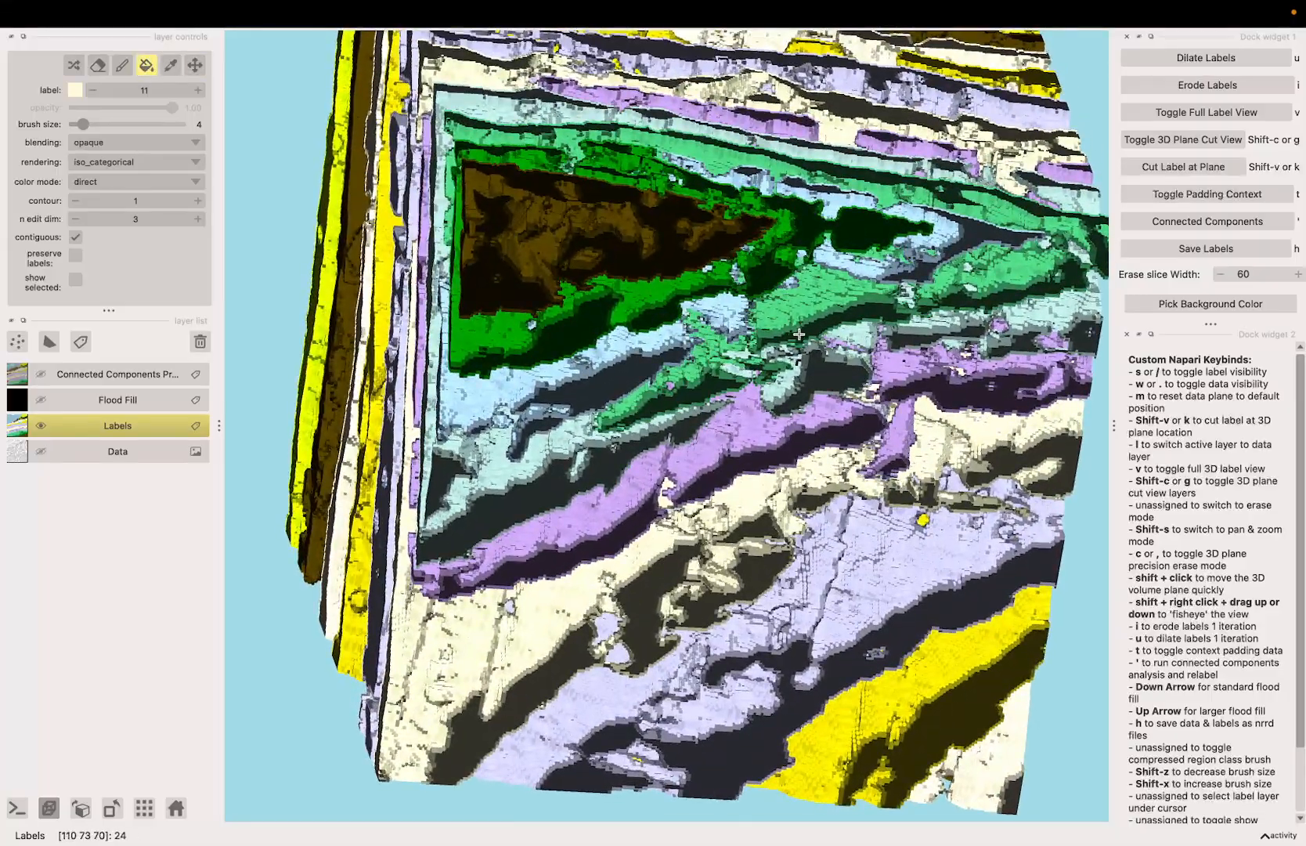
key("space")
left_click_drag(799, 335, 780, 361)
key("space")
key("shift+s")
left_click_drag(672, 435, 605, 503)
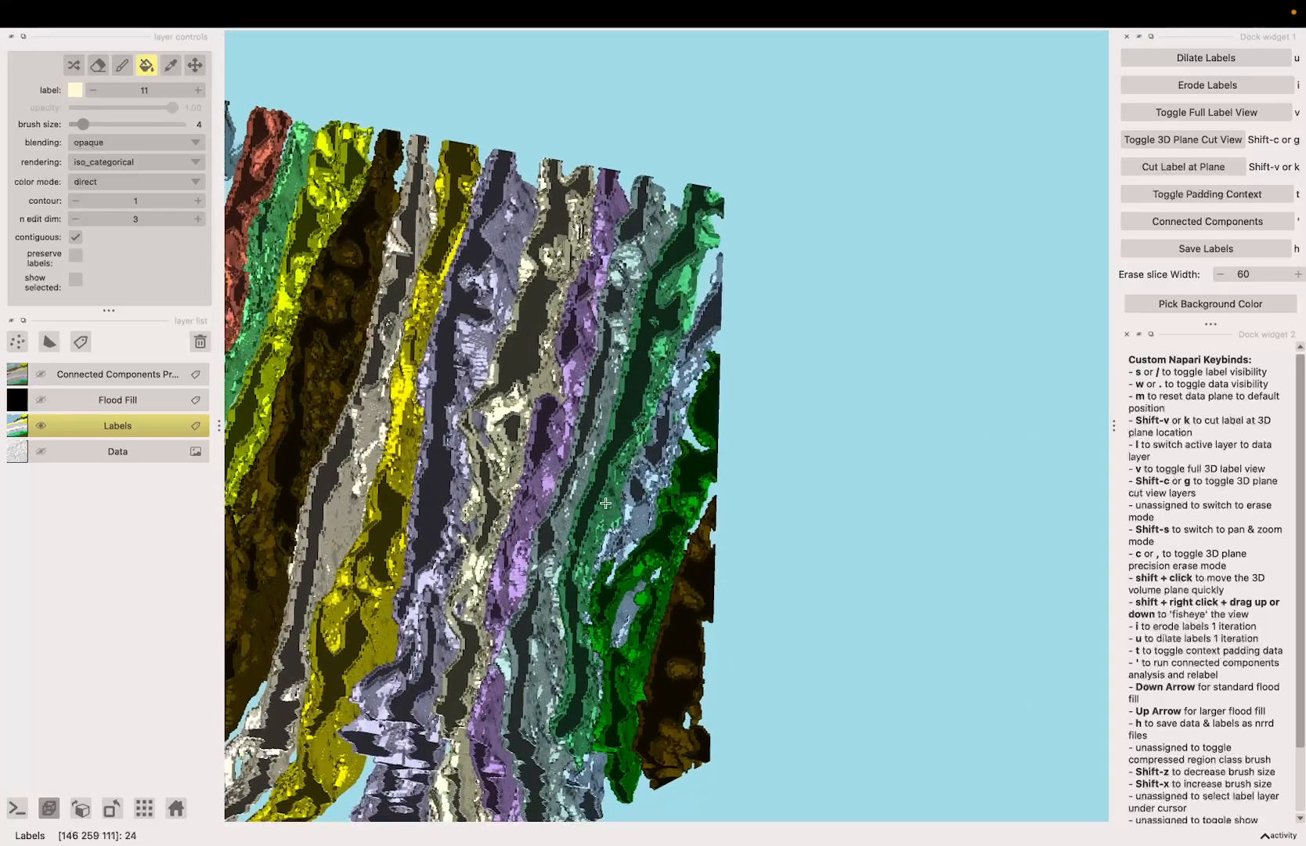
key("space")
left_click_drag(562, 739, 867, 407)
left_click_drag(783, 343, 640, 495)
left_click_drag(688, 270, 566, 332)
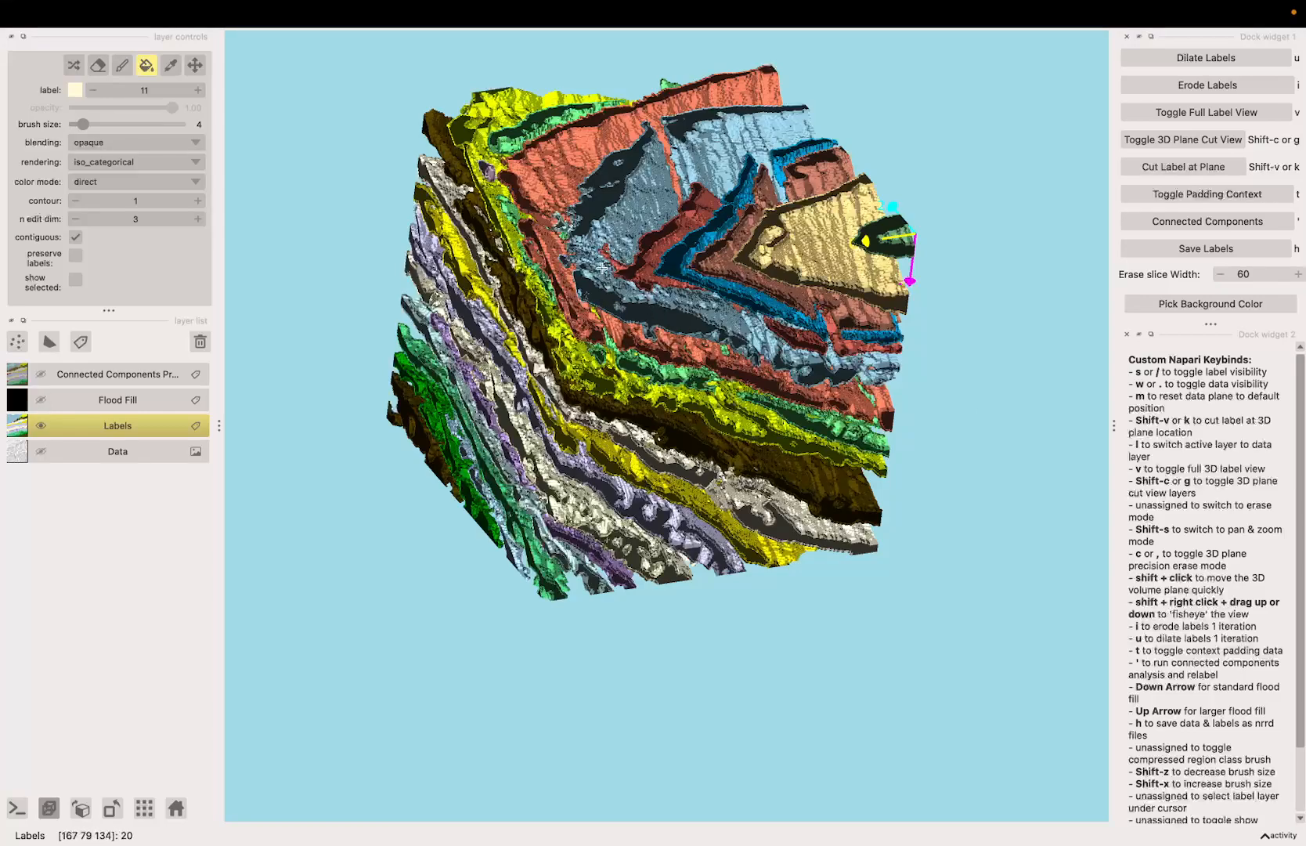
left_click_drag(423, 384, 373, 402)
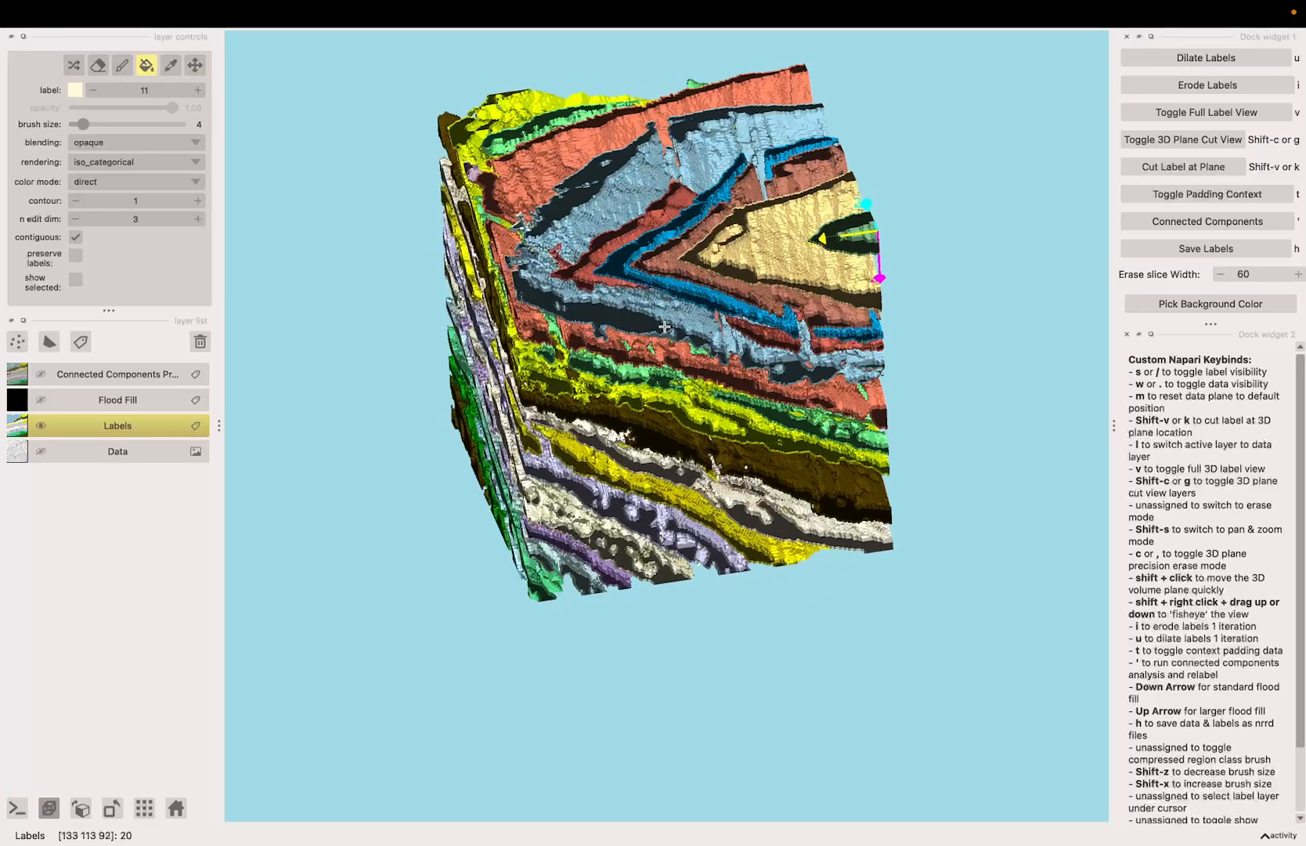